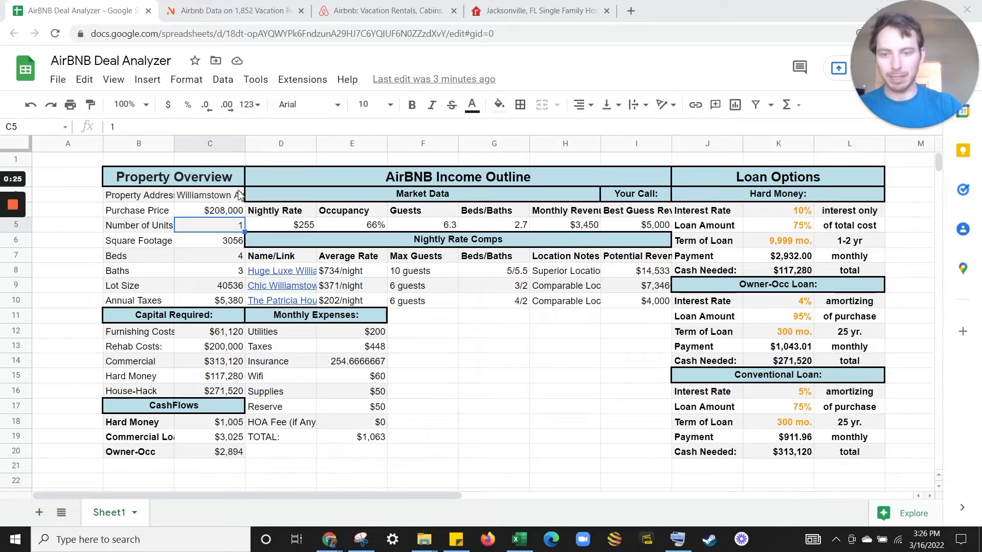
Switch from the AirBNB Deal Analyzer to the realtor.com Jacksonville single-family listings.
left_click(518, 6)
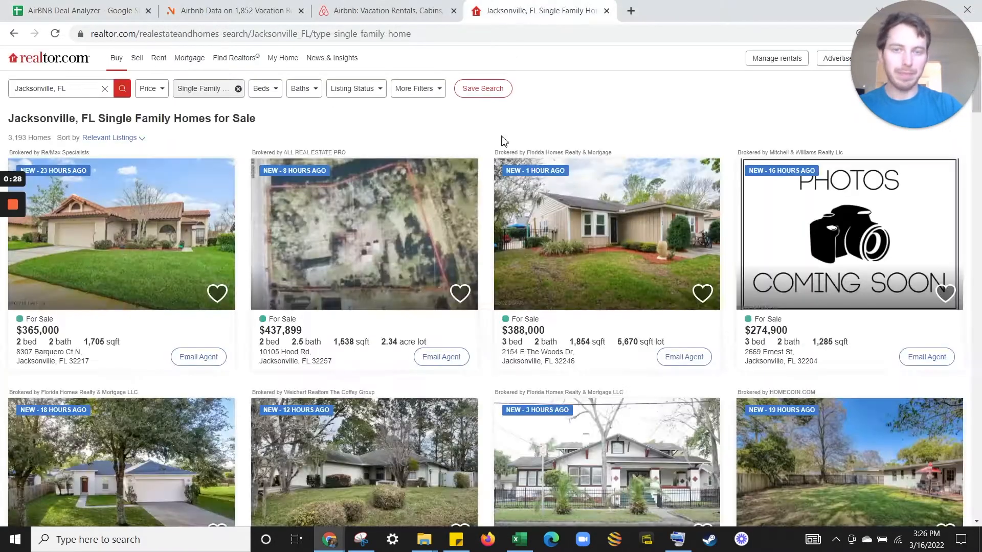
scroll(376, 232, "down", 1)
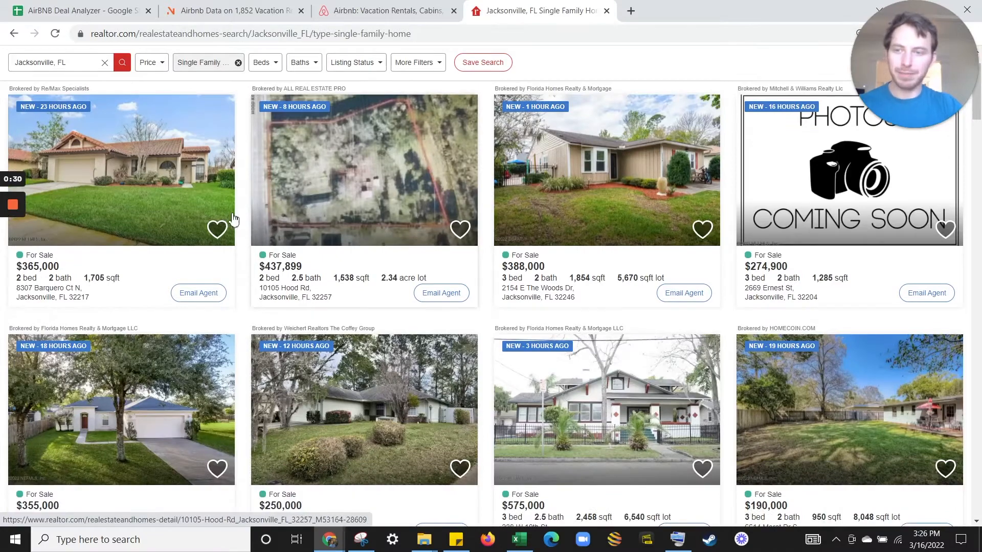
scroll(378, 235, "up", 1)
scroll(474, 289, "down", 3)
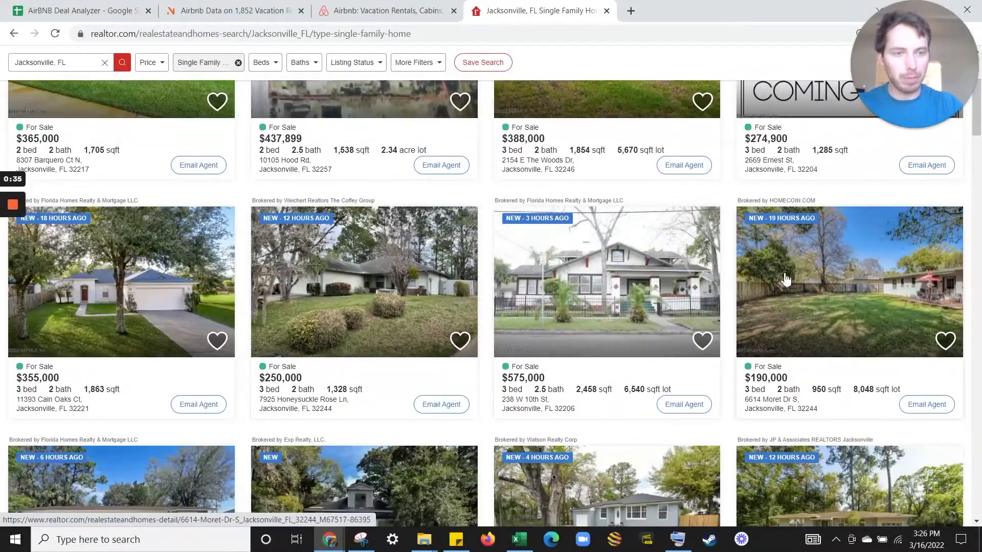
right_click(837, 274)
left_click(873, 14)
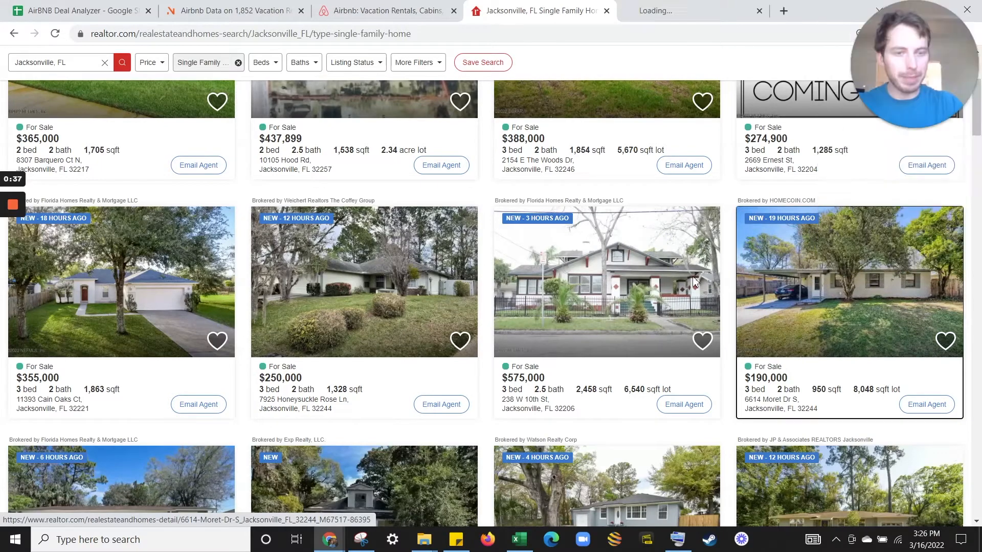
scroll(388, 346, "down", 5)
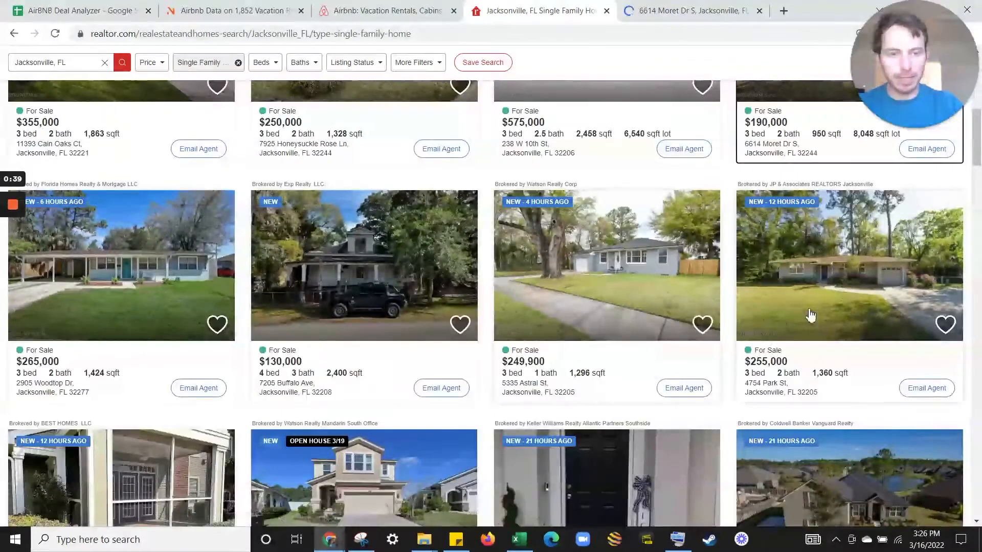
right_click(603, 276)
right_click(337, 258)
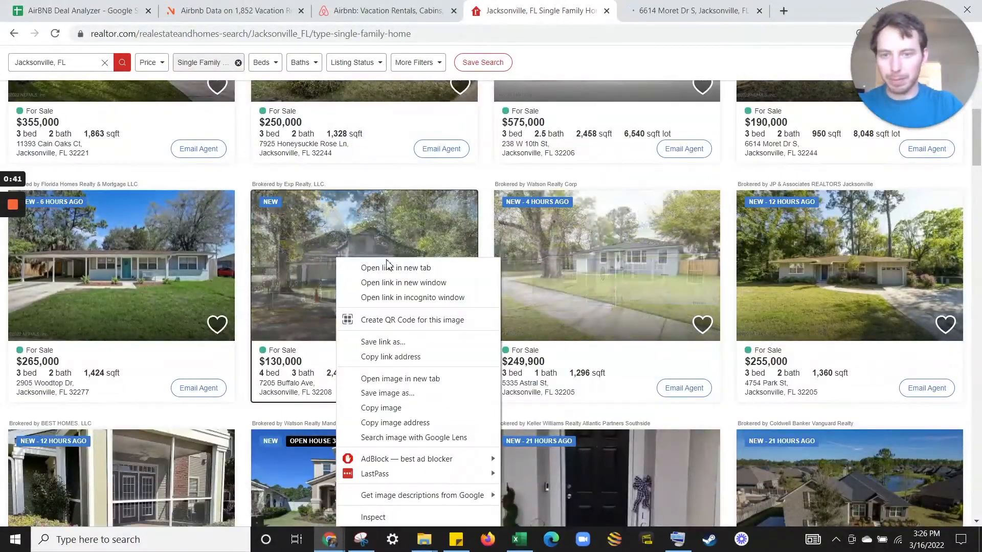
left_click(396, 268)
right_click(135, 260)
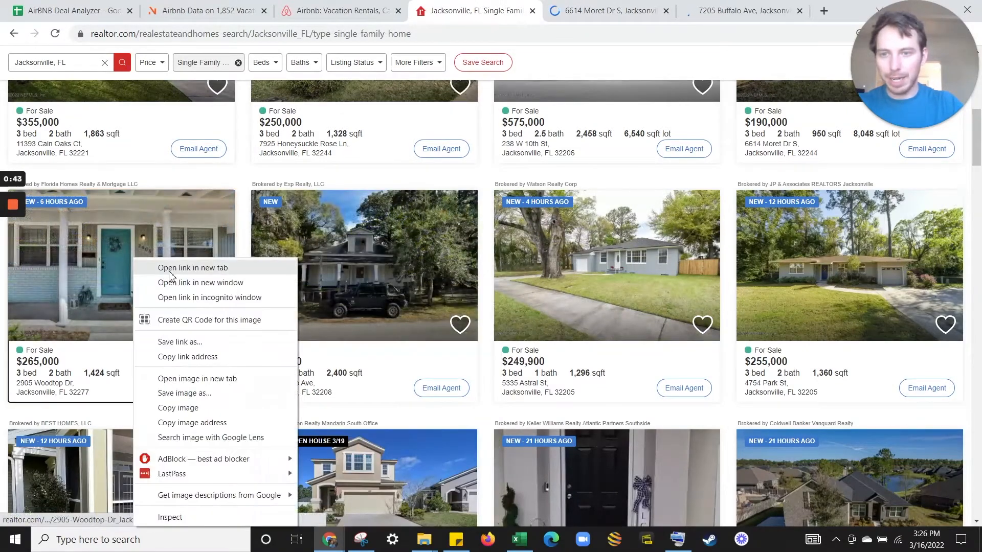
left_click(156, 266)
scroll(587, 303, "down", 4)
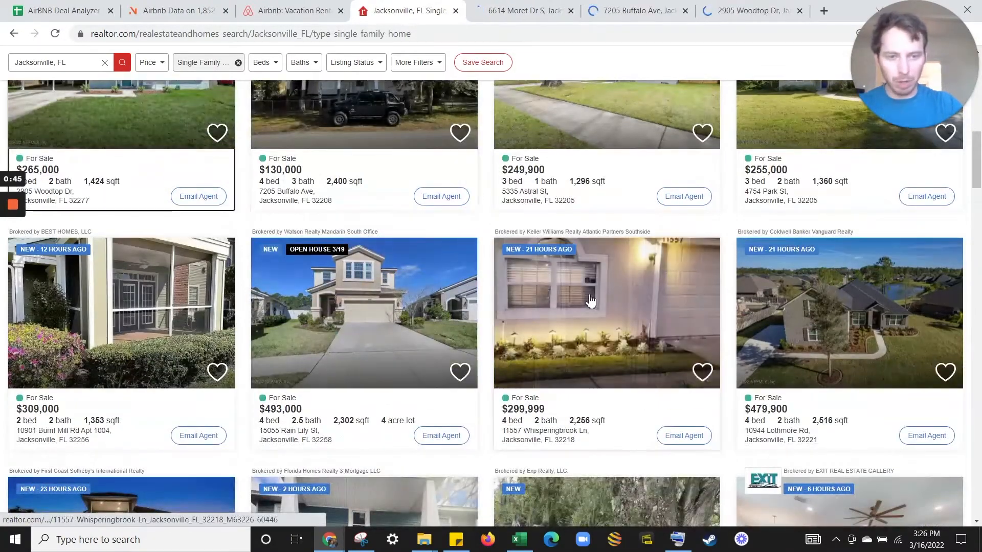
scroll(658, 226, "up", 12)
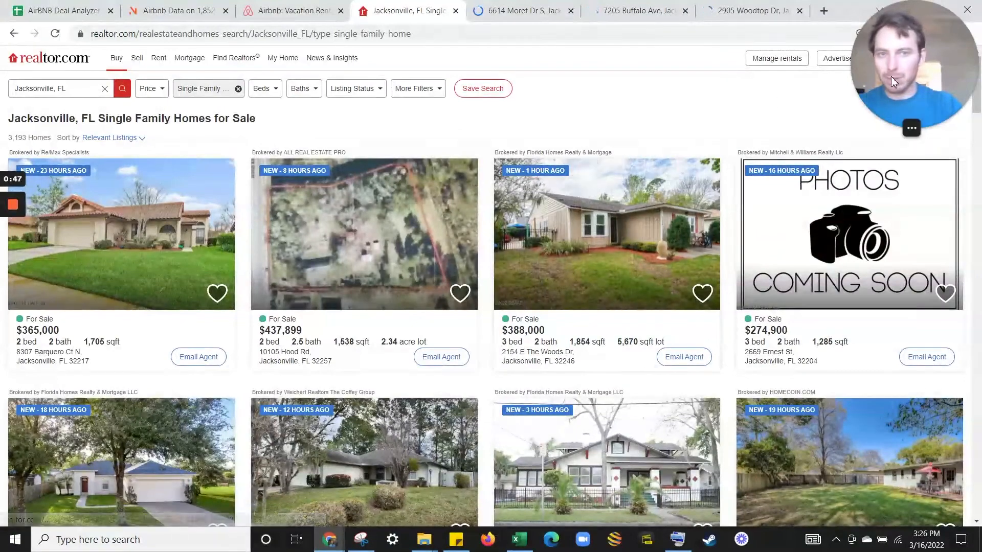
left_click_drag(906, 70, 927, 212)
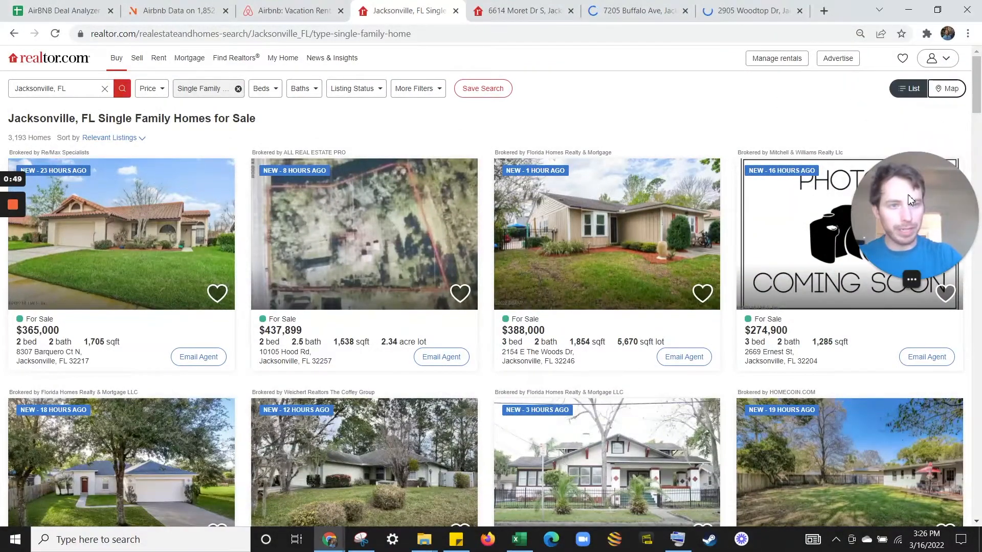
Show the listings on a map panned and zoomed into central Jacksonville.
left_click(945, 89)
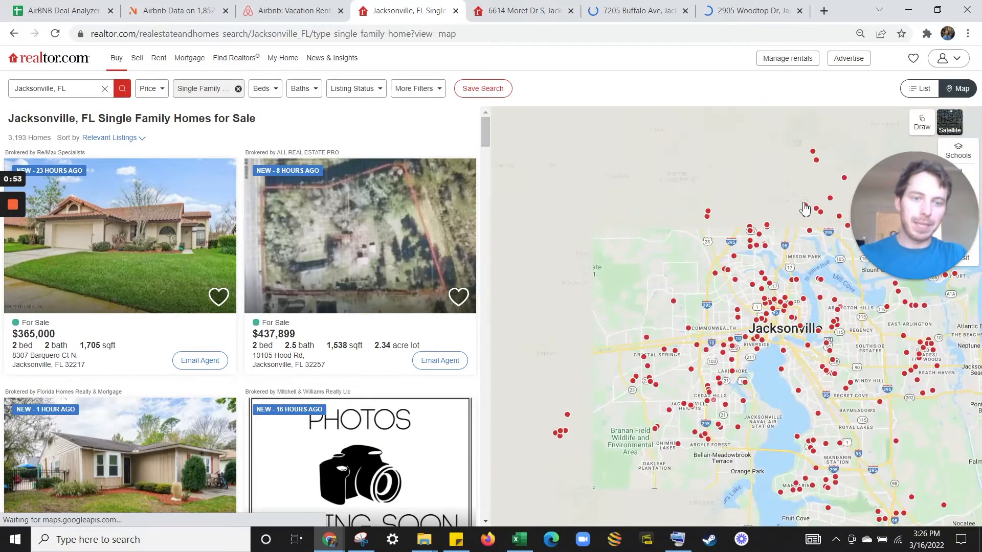
left_click_drag(909, 189, 910, 46)
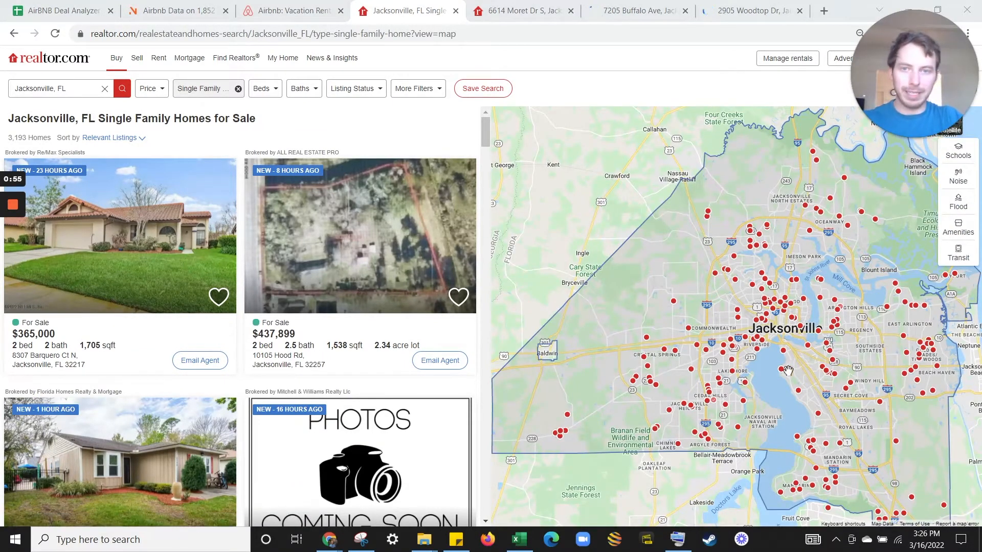
left_click_drag(848, 312, 729, 330)
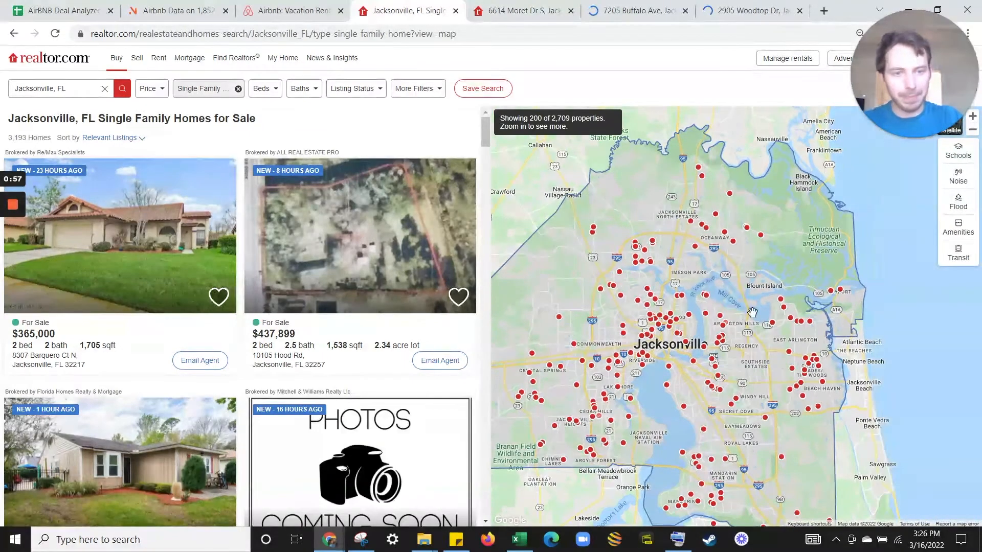
scroll(727, 329, "up", 1)
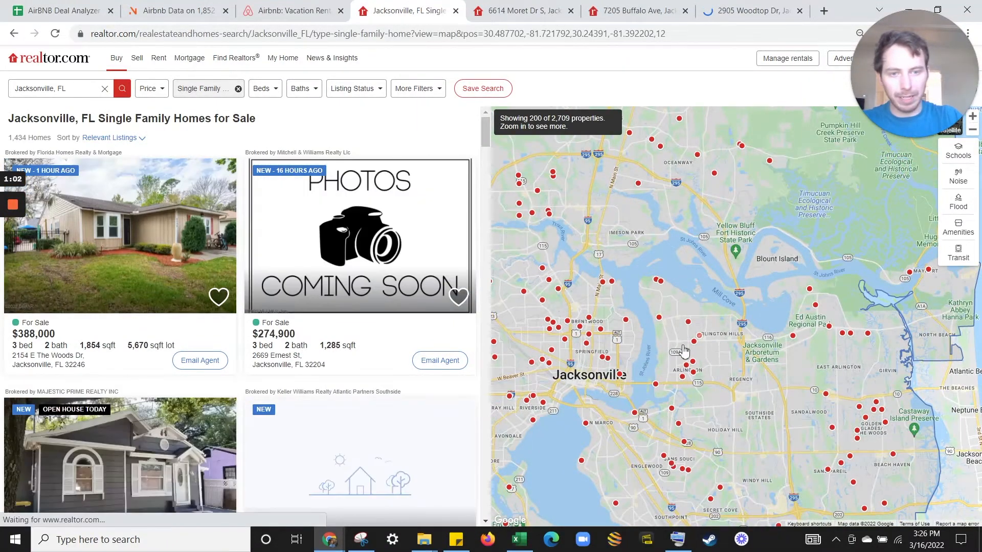
scroll(690, 346, "up", 1)
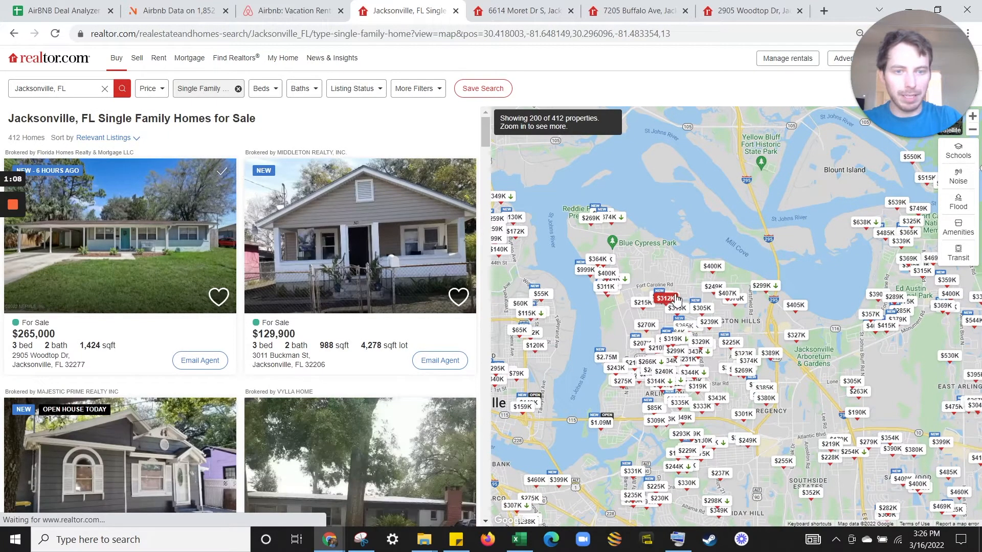
Hide pending and contingent listings using the Listing Status filter.
left_click(681, 301)
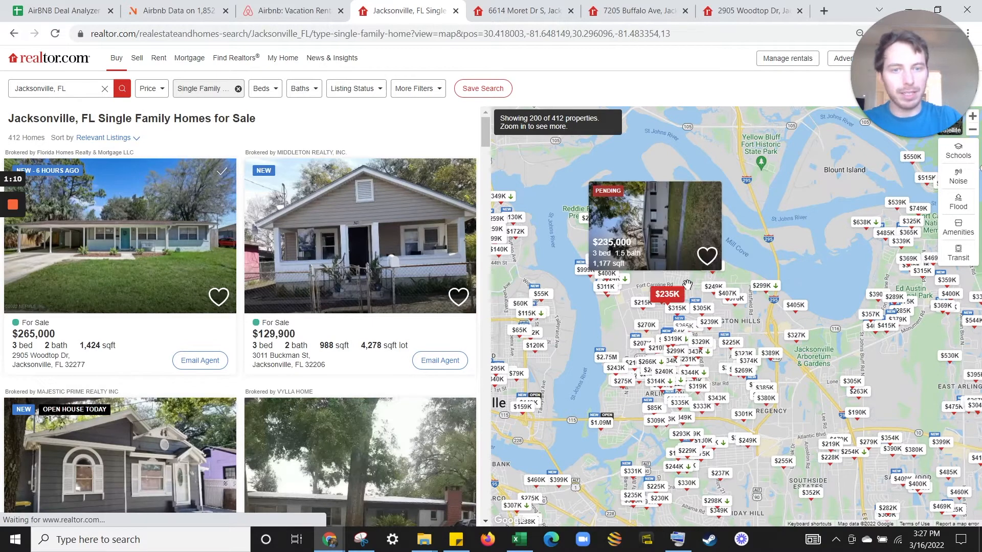
left_click(352, 89)
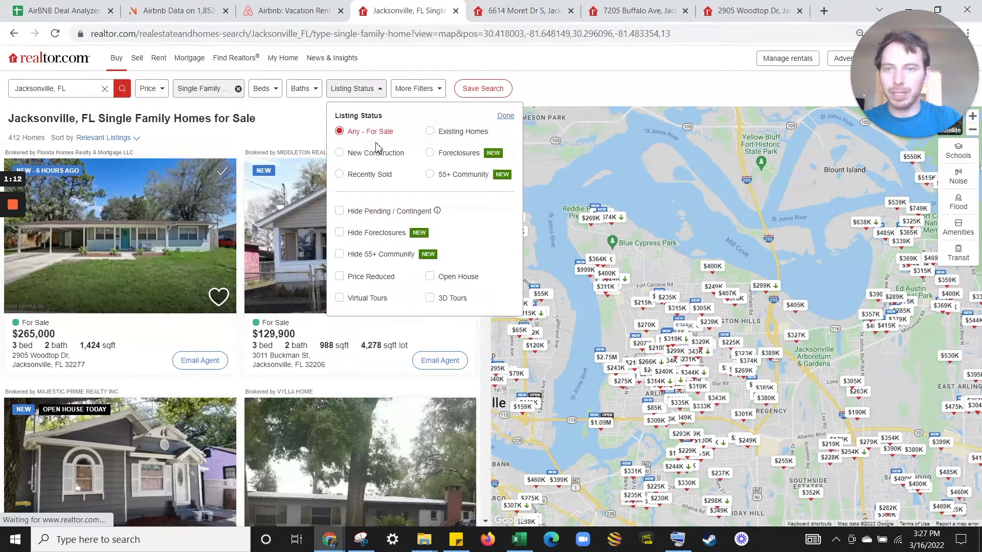
left_click(634, 99)
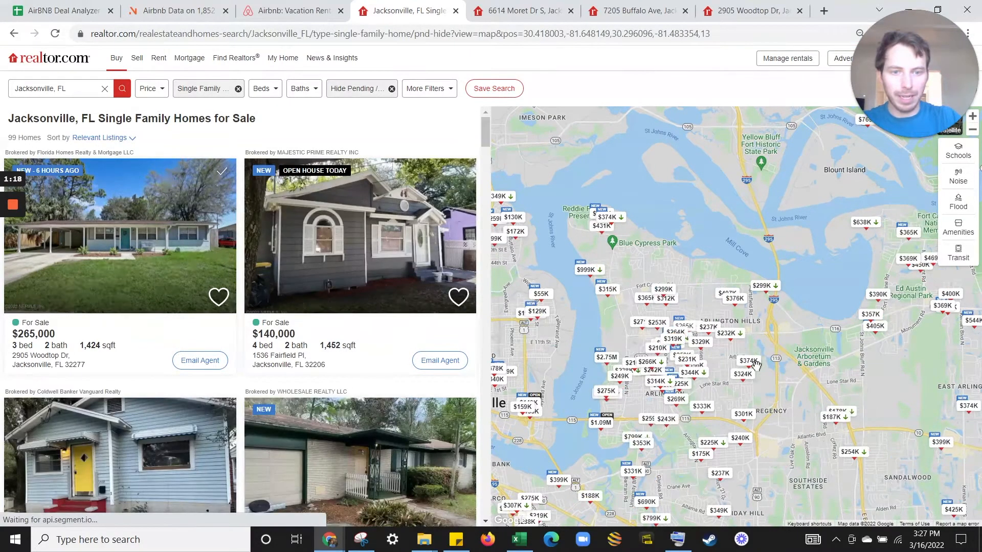
Open the $237,000 Bamberg Rd listing in a new tab, then go to the Moret Dr tab.
left_click(711, 334)
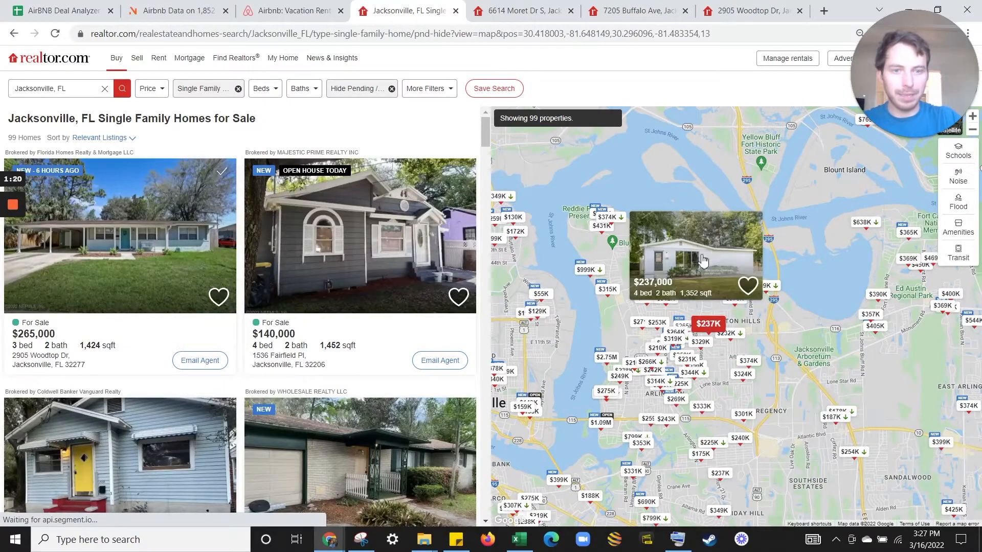
right_click(704, 262)
left_click(729, 264)
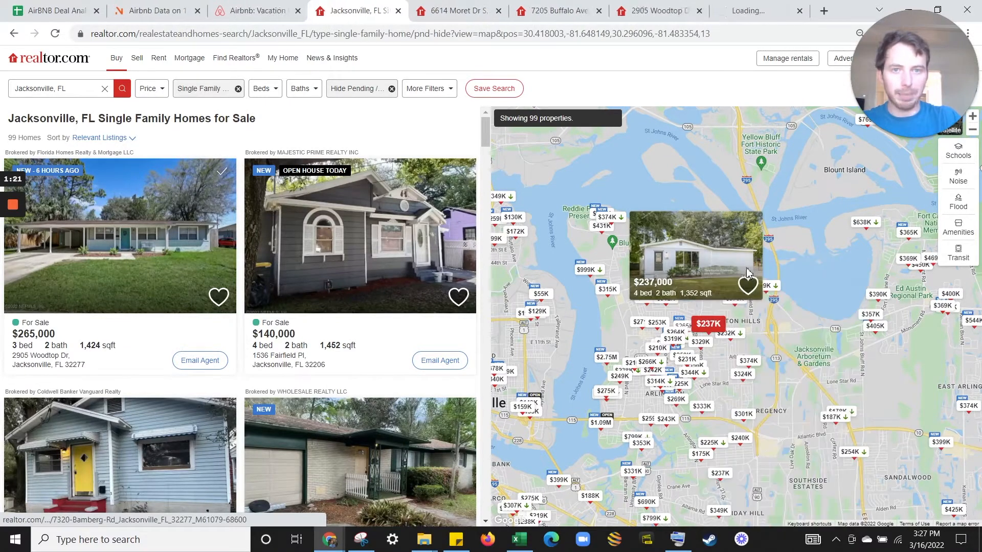
left_click(470, 11)
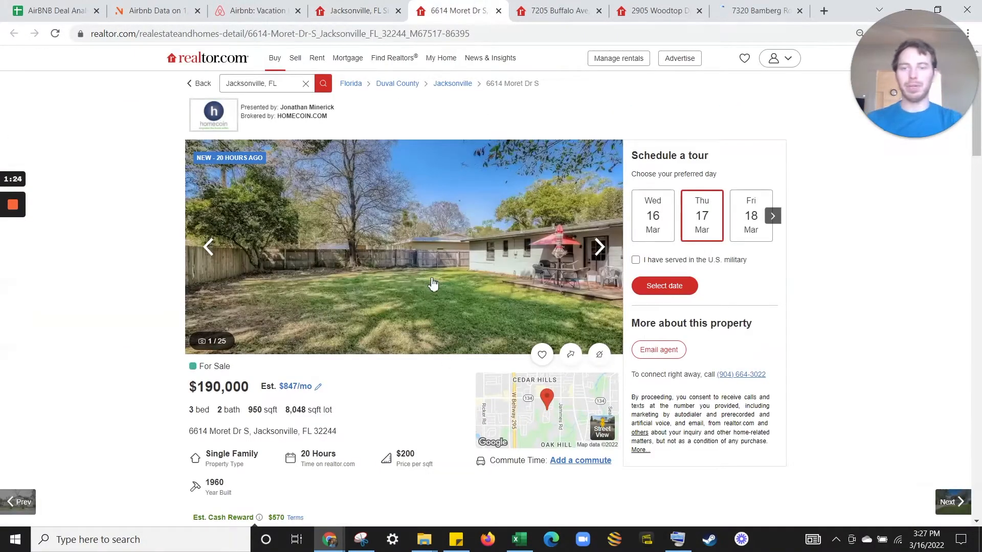
Open the house's full photo gallery and scroll through its photos.
left_click(432, 284)
scroll(492, 253, "down", 8)
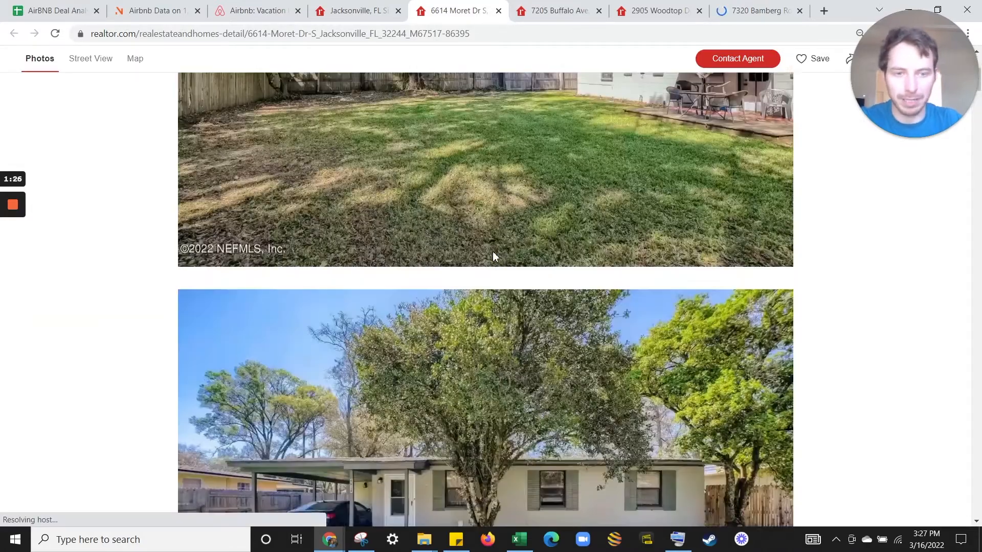
scroll(496, 254, "down", 9)
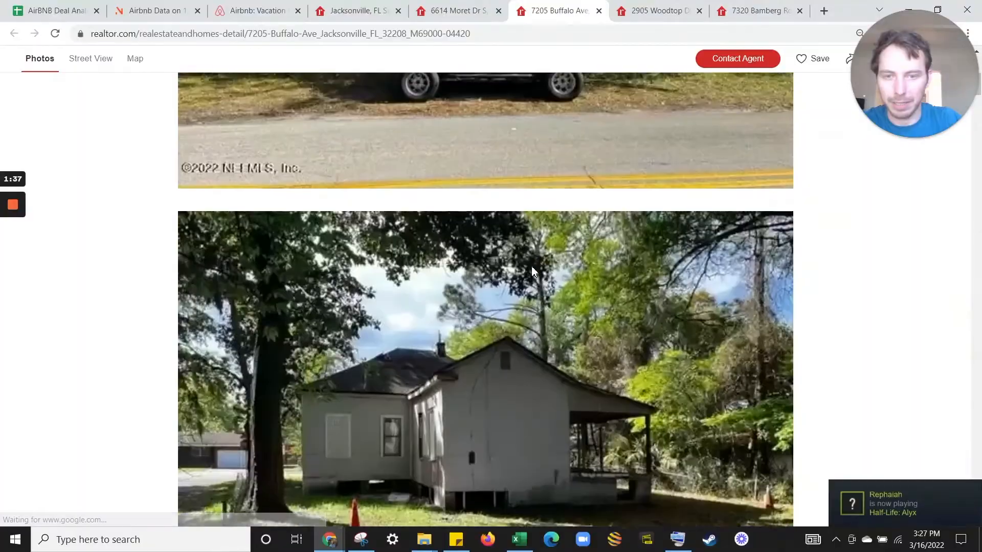
scroll(537, 251, "down", 15)
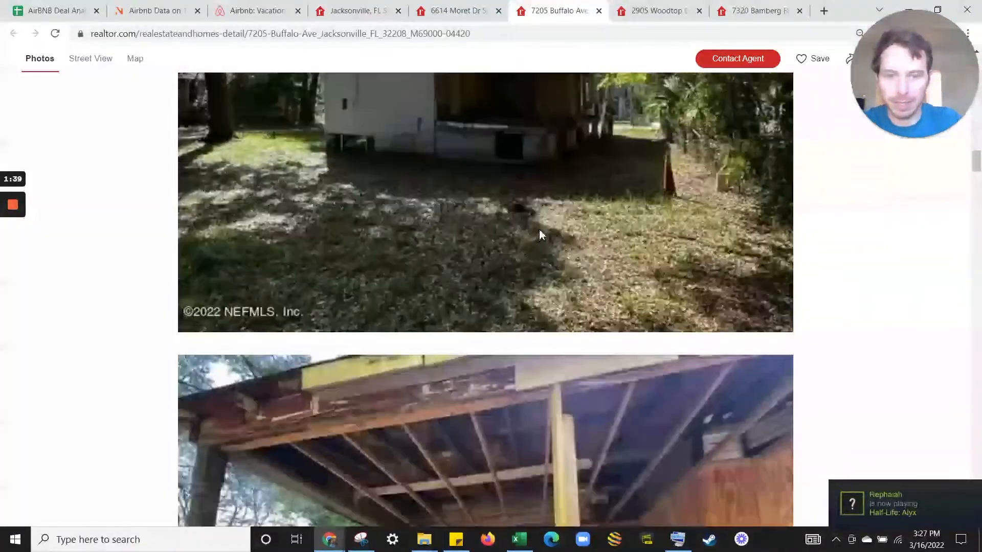
scroll(541, 225, "down", 6)
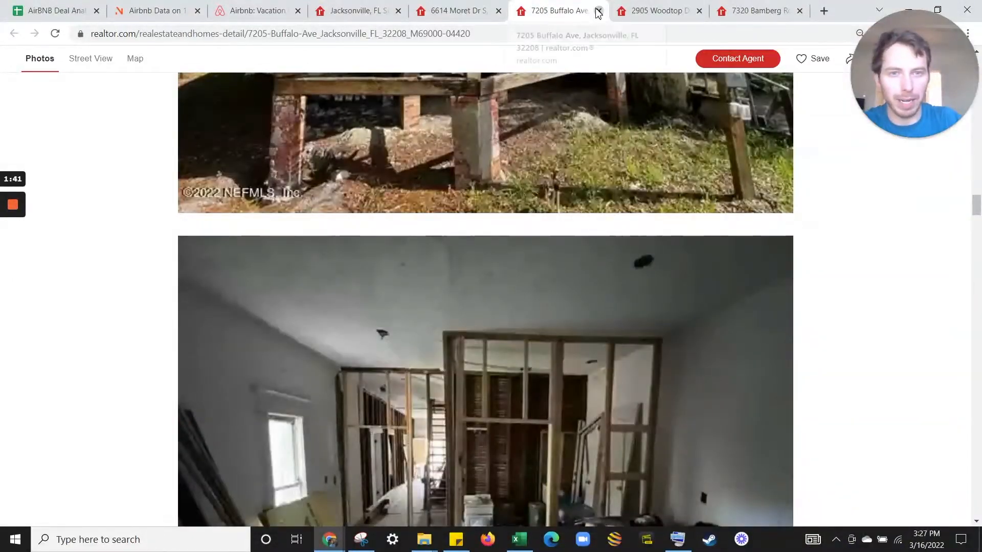
left_click(598, 11)
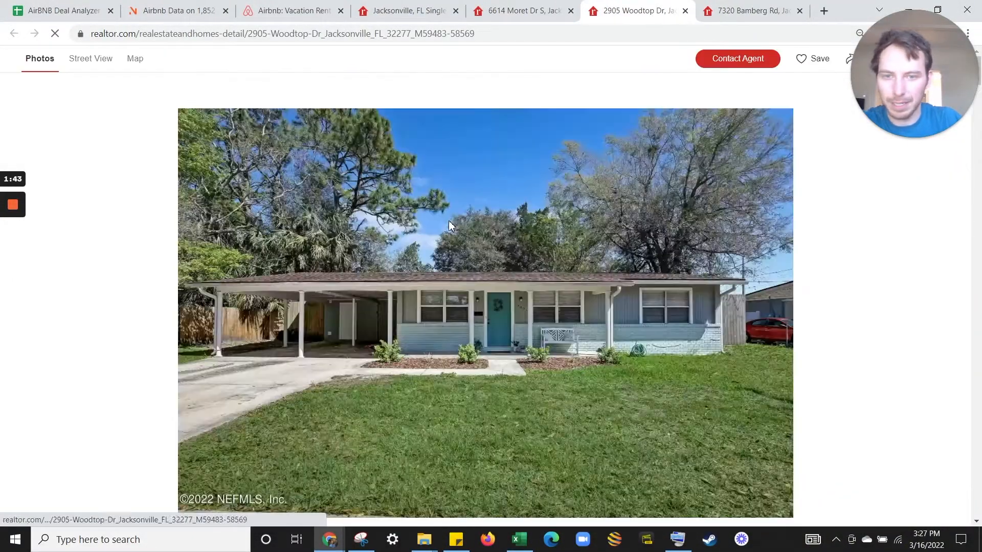
scroll(519, 234, "down", 20)
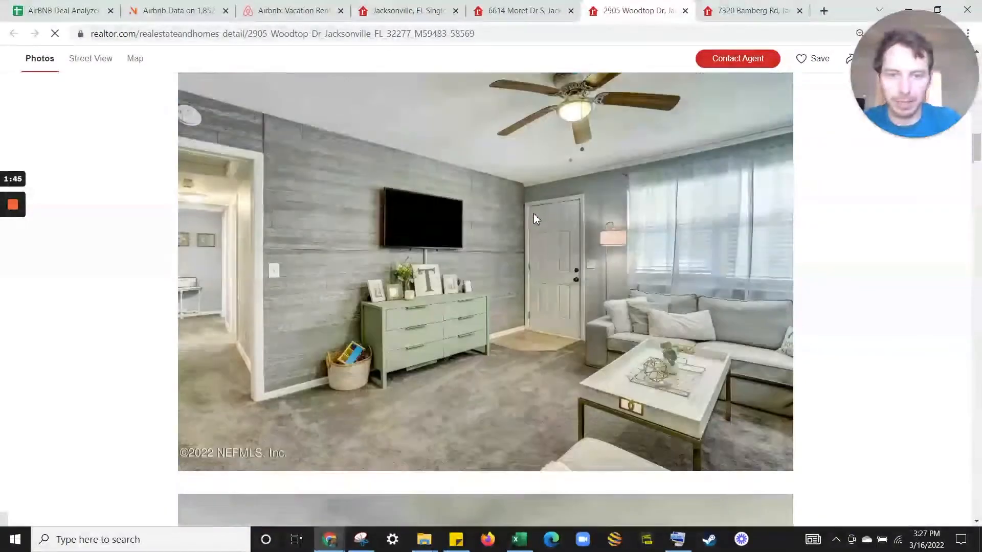
scroll(535, 219, "down", 15)
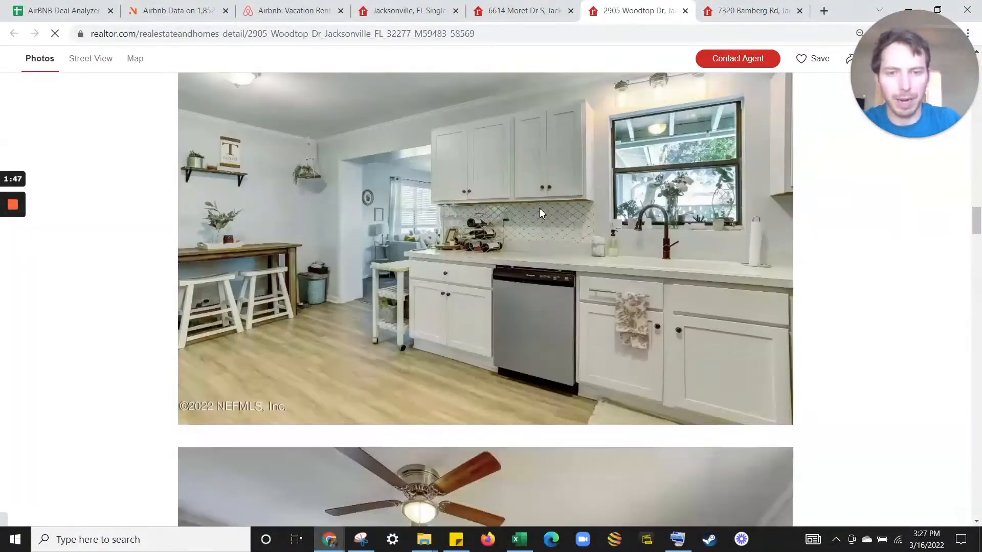
scroll(539, 213, "down", 20)
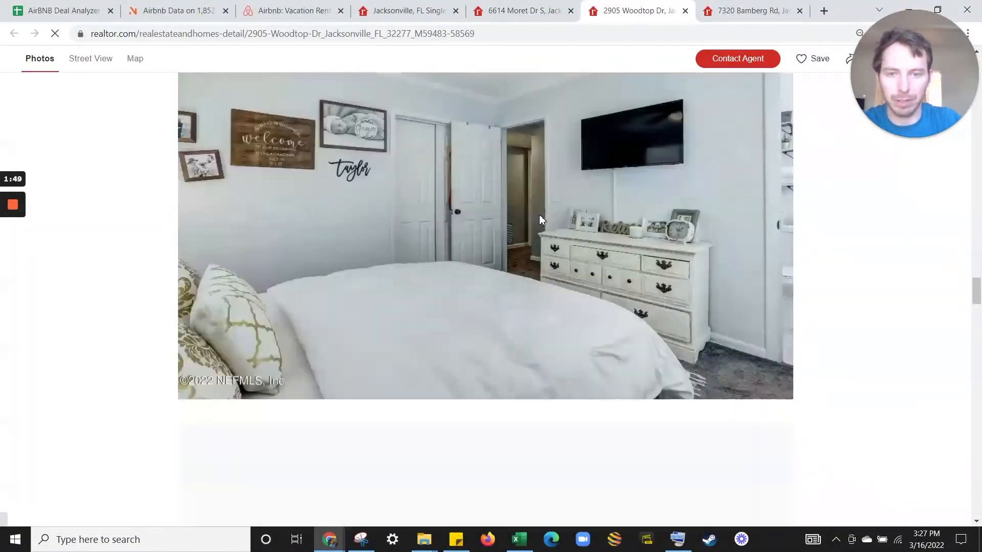
scroll(540, 218, "up", 20)
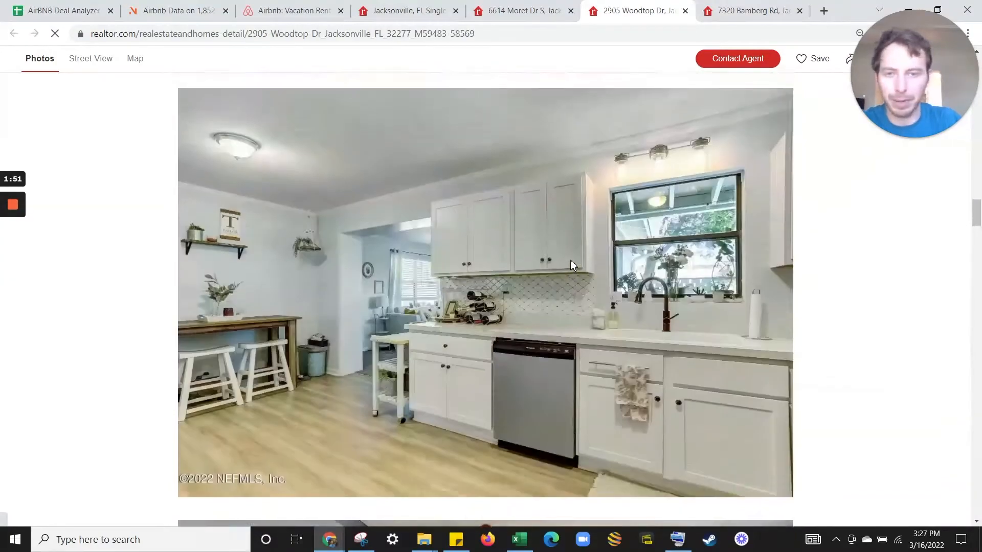
scroll(571, 261, "up", 20)
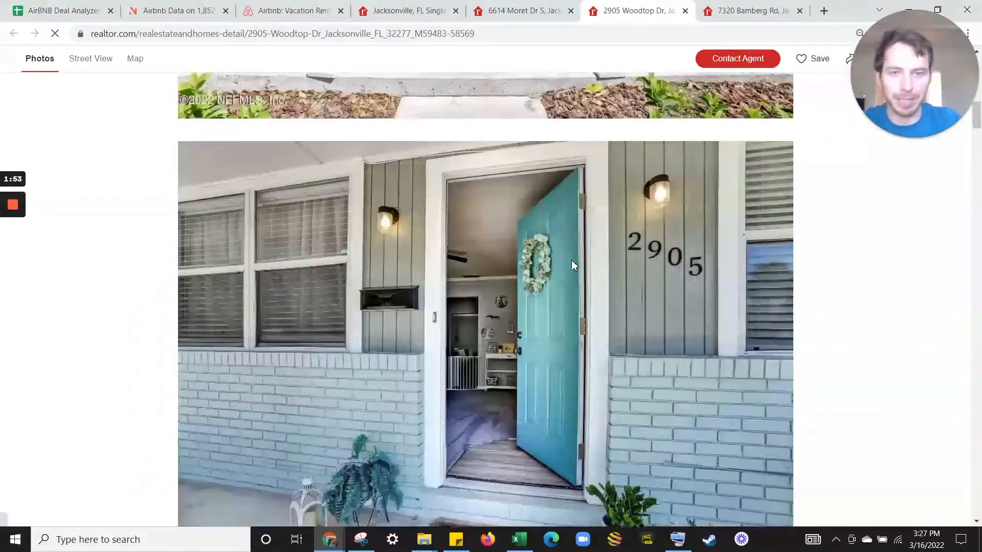
scroll(572, 259, "up", 15)
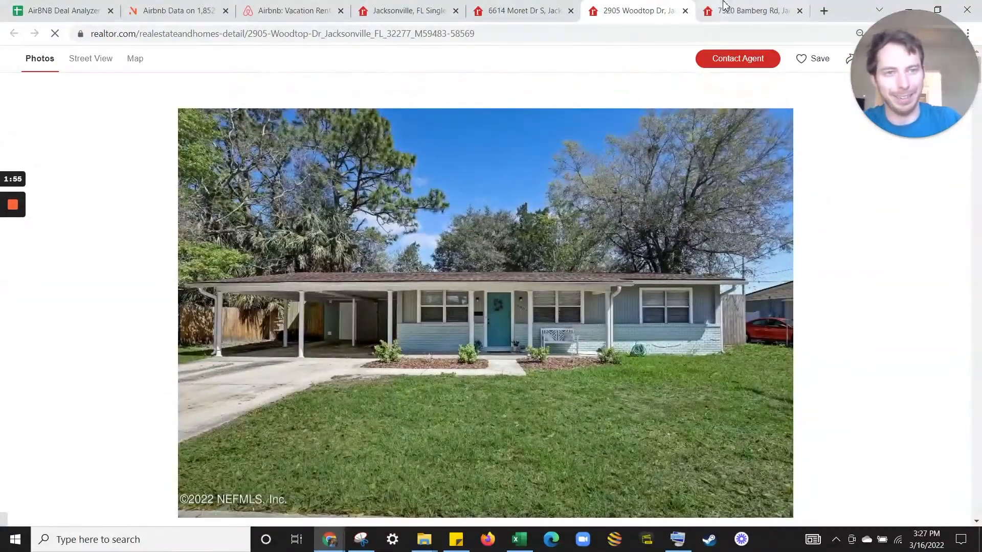
left_click(725, 5)
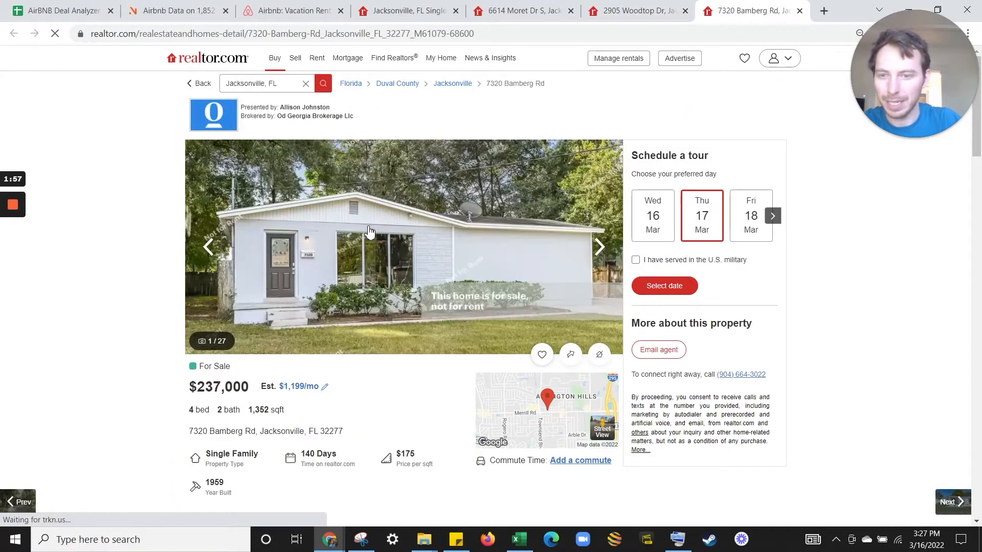
left_click(370, 231)
scroll(484, 232, "down", 15)
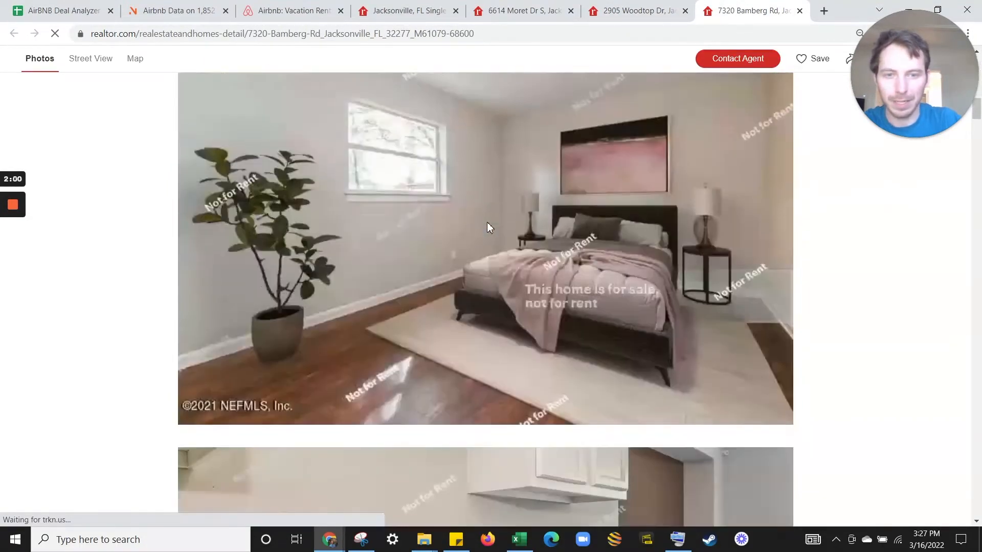
scroll(487, 228, "up", 5)
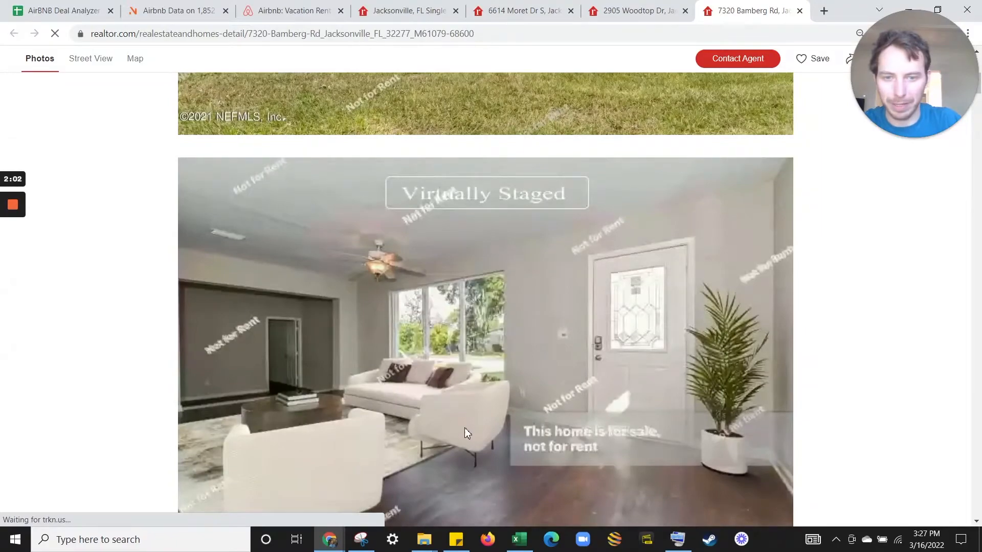
scroll(339, 250, "down", 5)
scroll(450, 255, "down", 15)
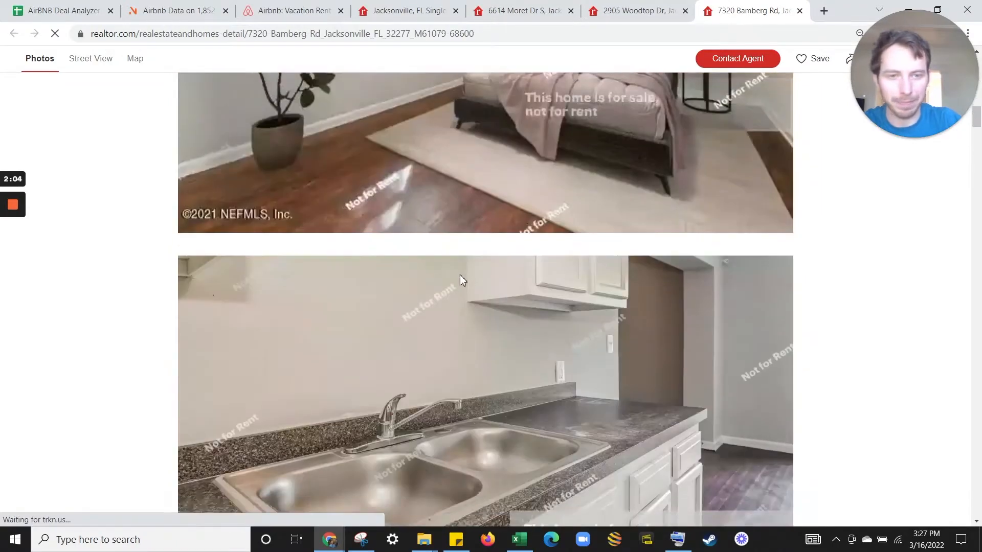
scroll(497, 251, "down", 15)
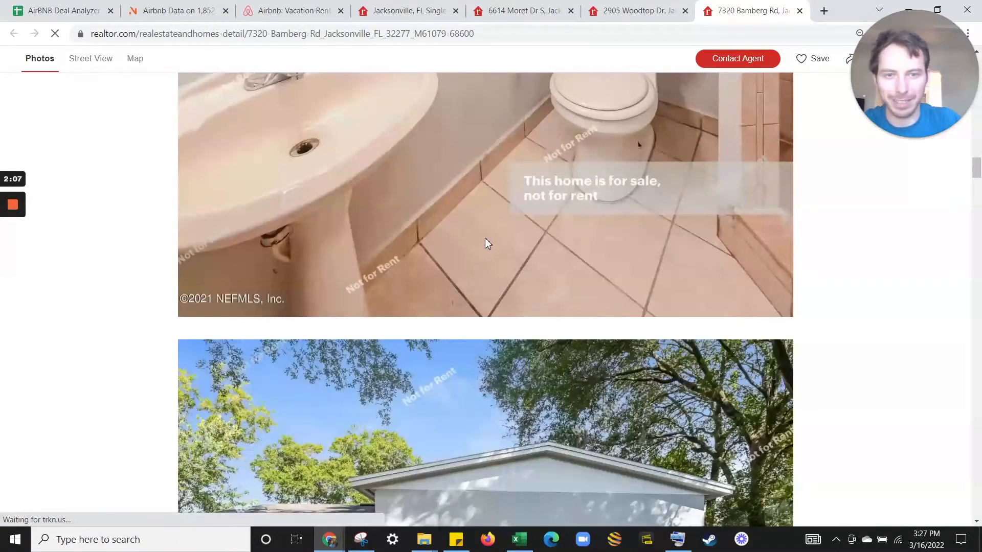
scroll(480, 253, "down", 15)
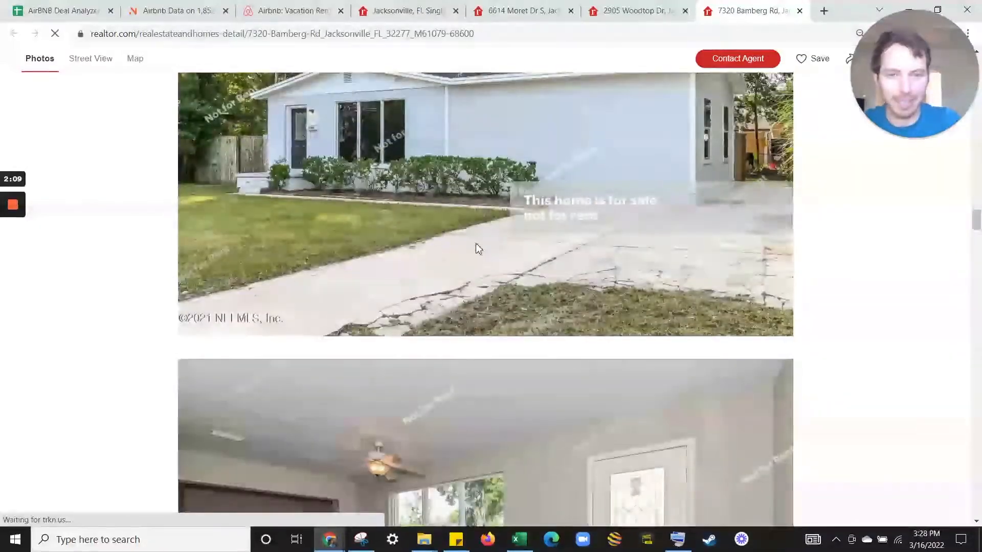
scroll(421, 254, "down", 15)
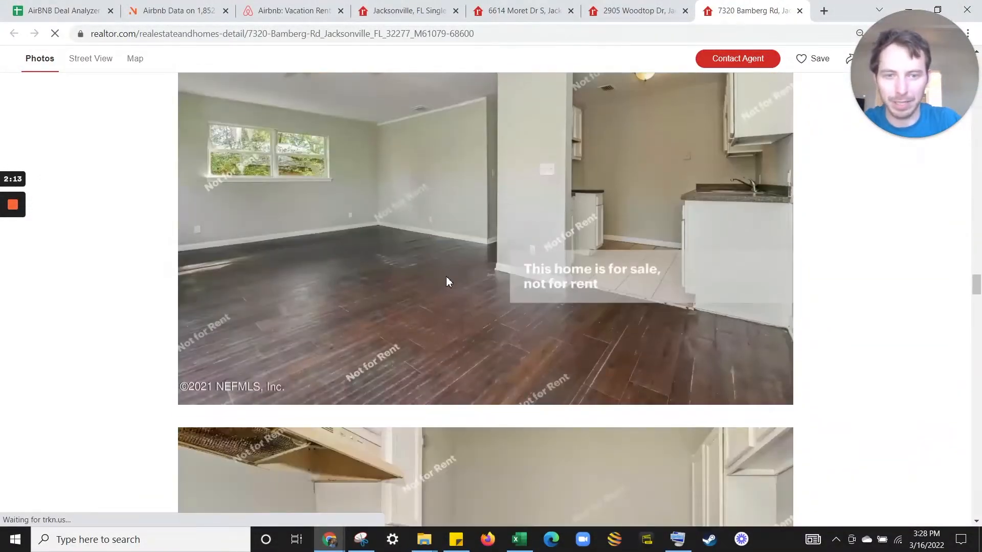
scroll(445, 279, "down", 7)
scroll(427, 245, "up", 7)
scroll(427, 241, "up", 1)
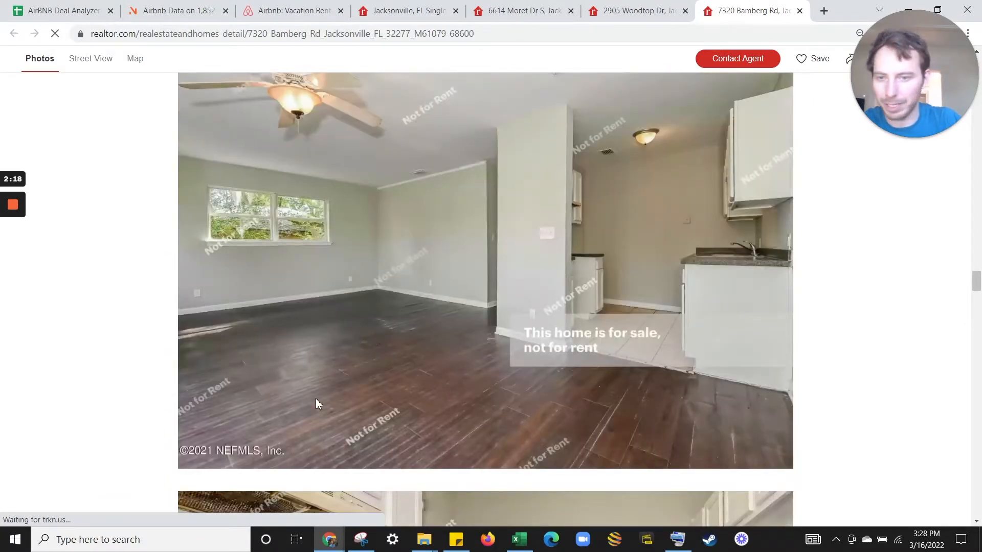
scroll(339, 348, "down", 11)
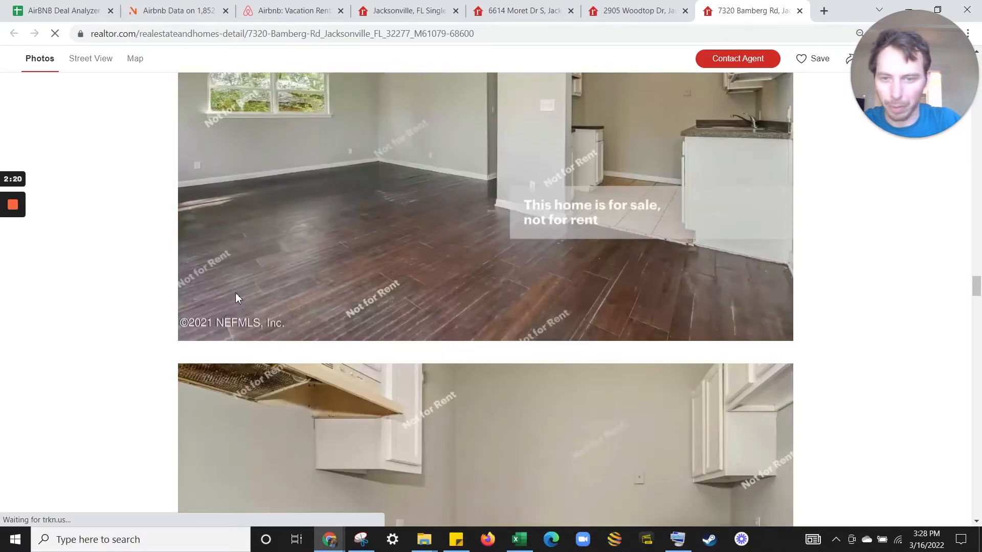
scroll(552, 332, "down", 20)
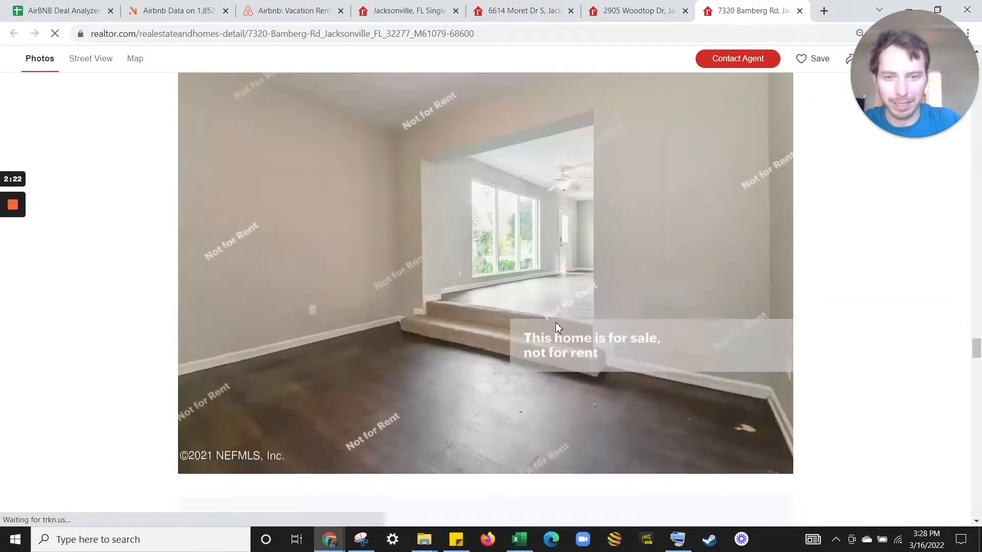
scroll(452, 253, "down", 18)
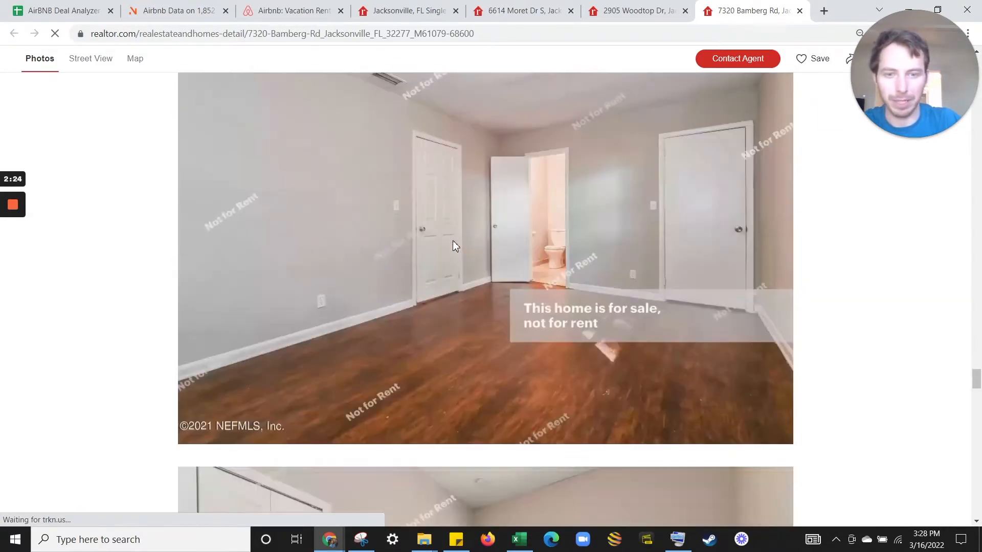
scroll(466, 258, "down", 18)
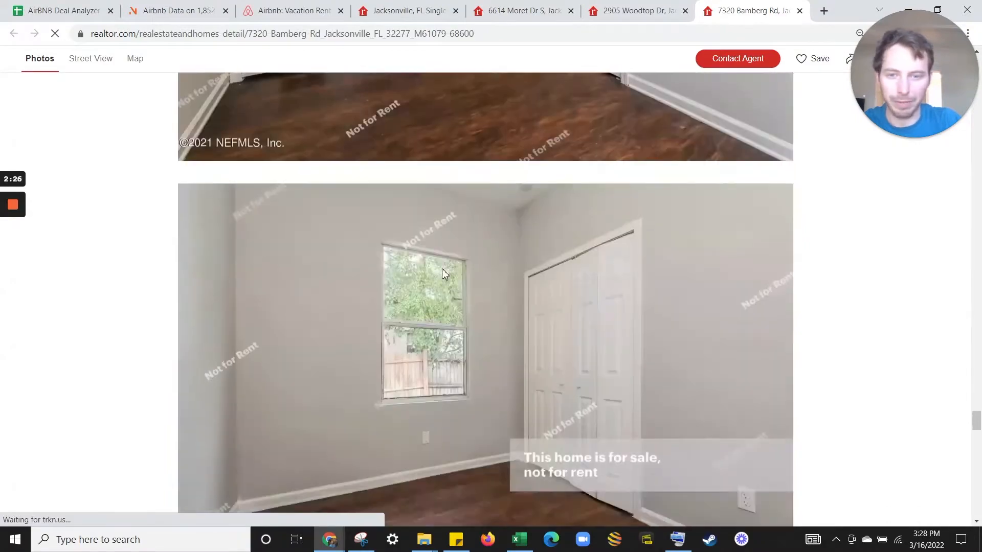
scroll(449, 252, "down", 20)
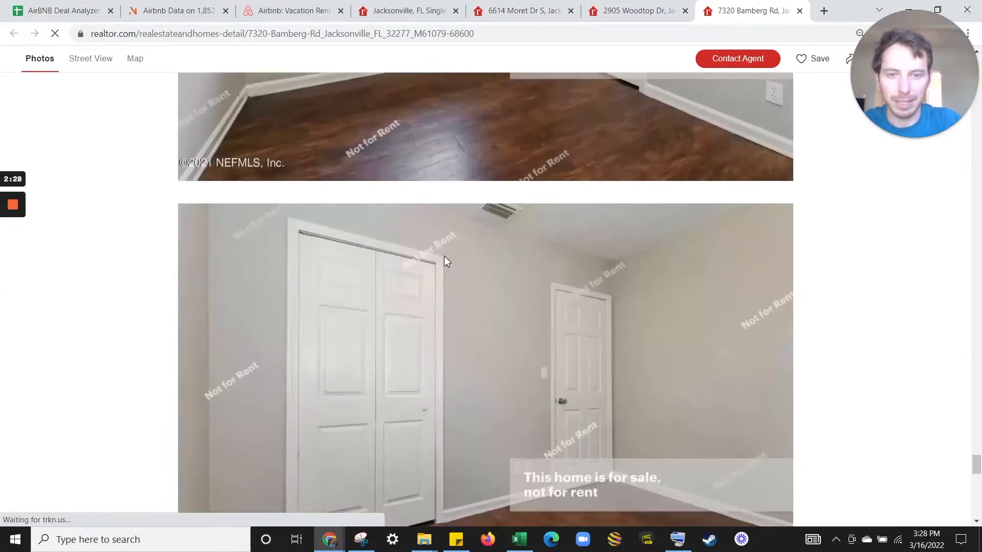
scroll(451, 256, "down", 4)
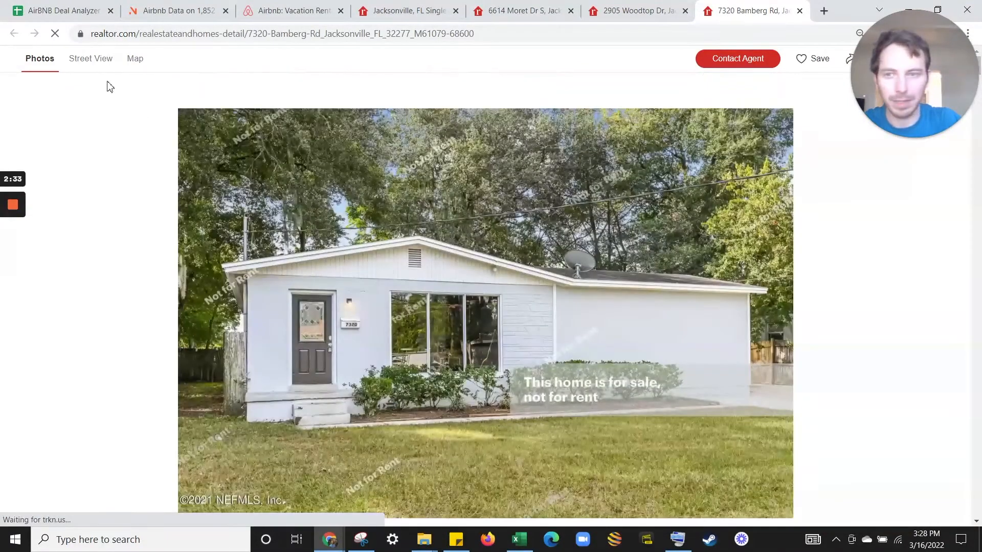
left_click(628, 8)
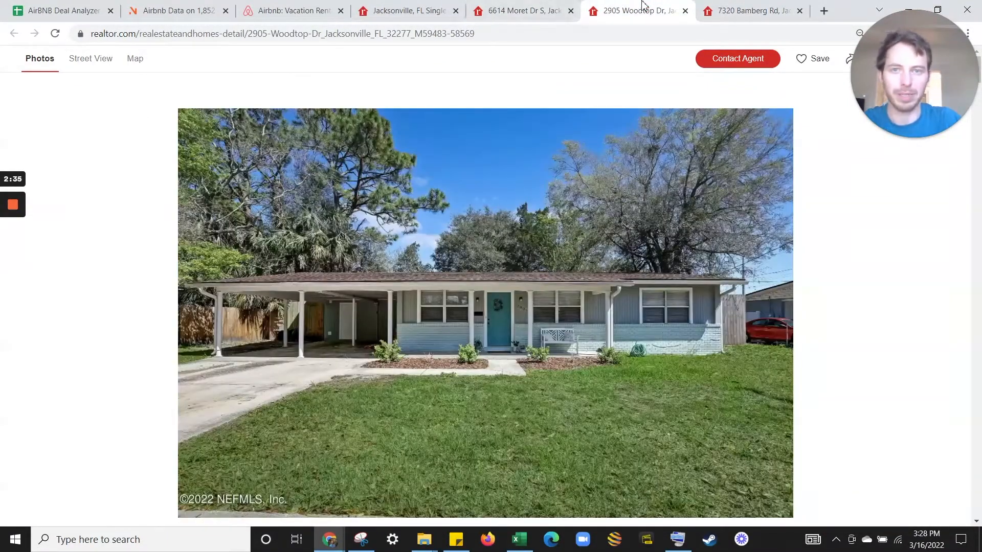
Move the Woodtop Dr tab ahead of Moret Dr and view its location on a zoomed-out Jacksonville map.
left_click_drag(636, 11, 500, 9)
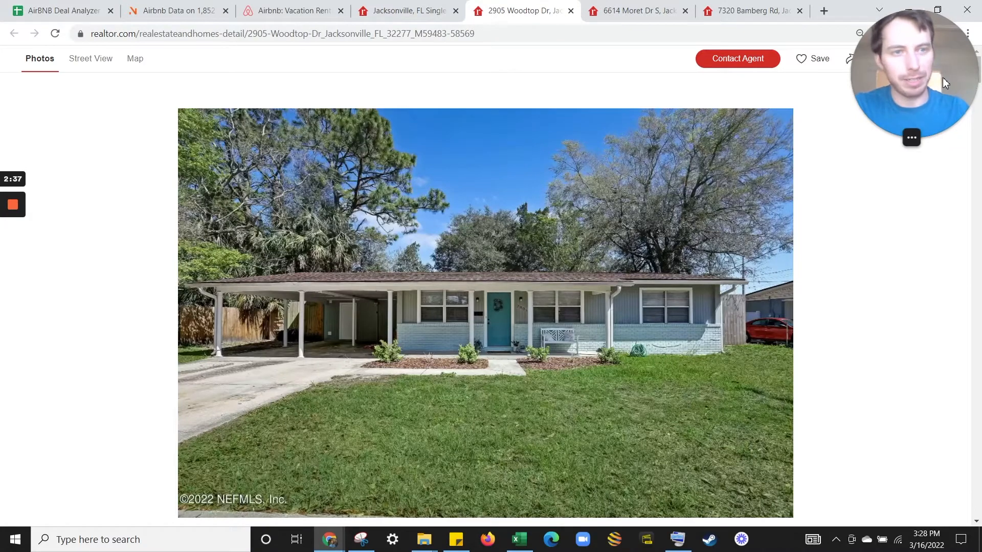
left_click_drag(943, 77, 952, 212)
left_click(136, 60)
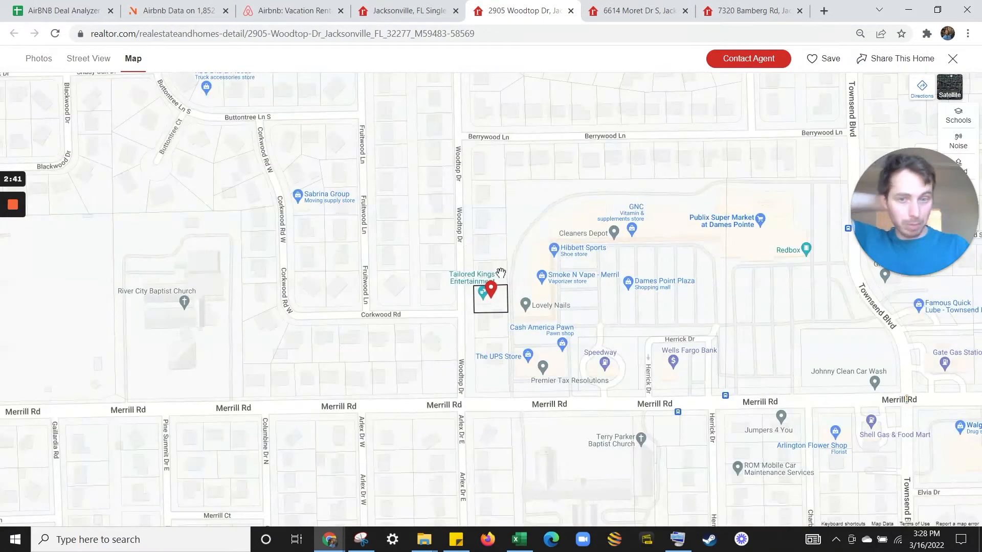
scroll(496, 286, "down", 5)
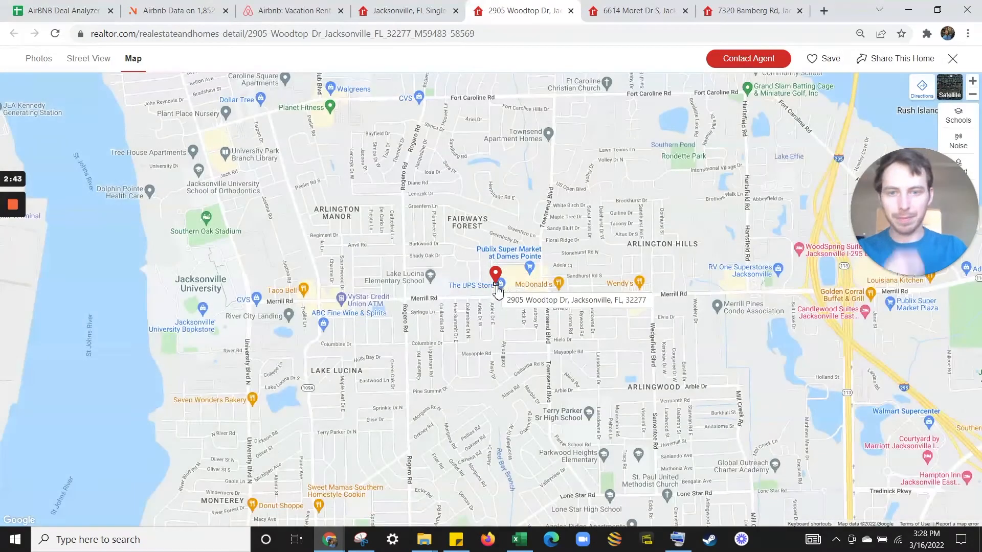
scroll(495, 286, "down", 3)
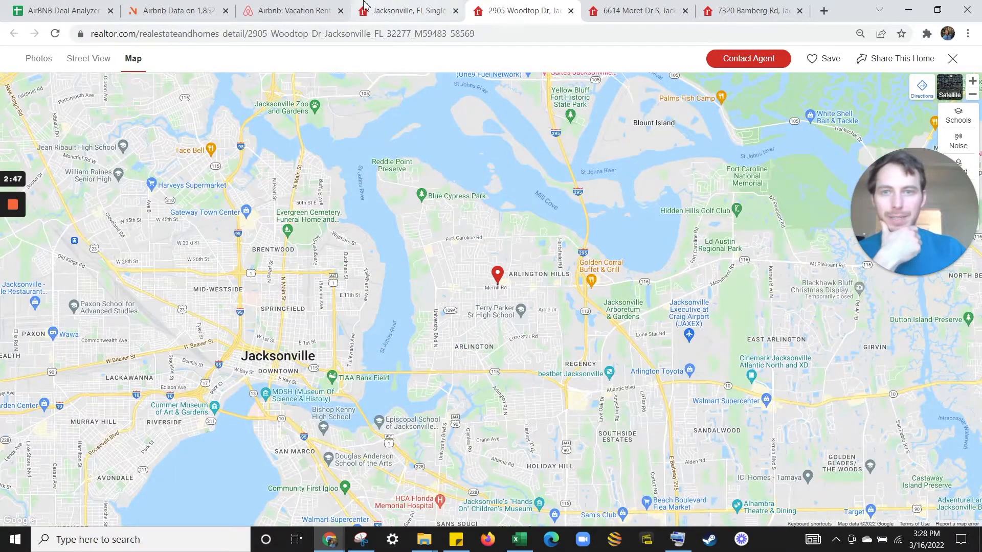
Close the home search and set the Airbnb location to Jacksonville, FL.
left_click(455, 10)
left_click(294, 10)
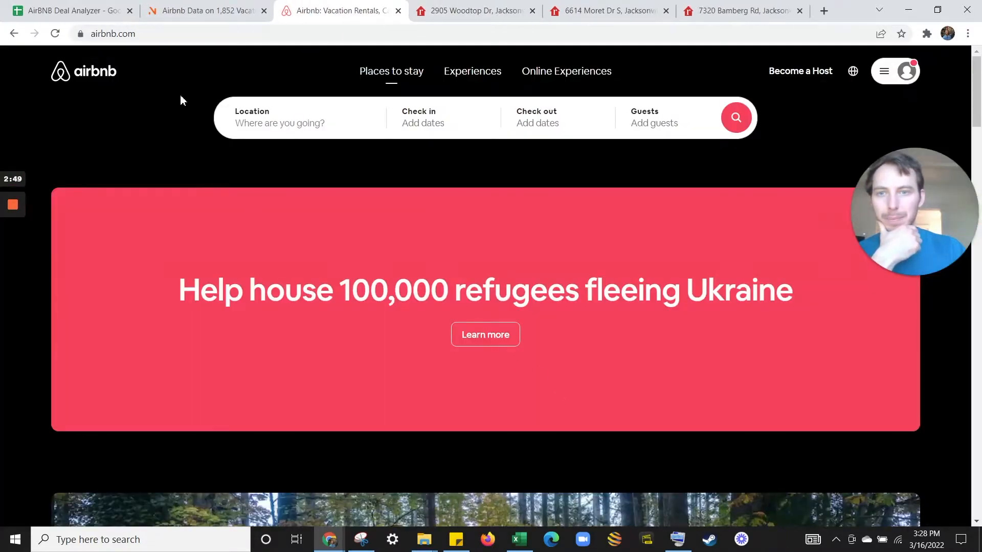
left_click(294, 125)
type("jackson")
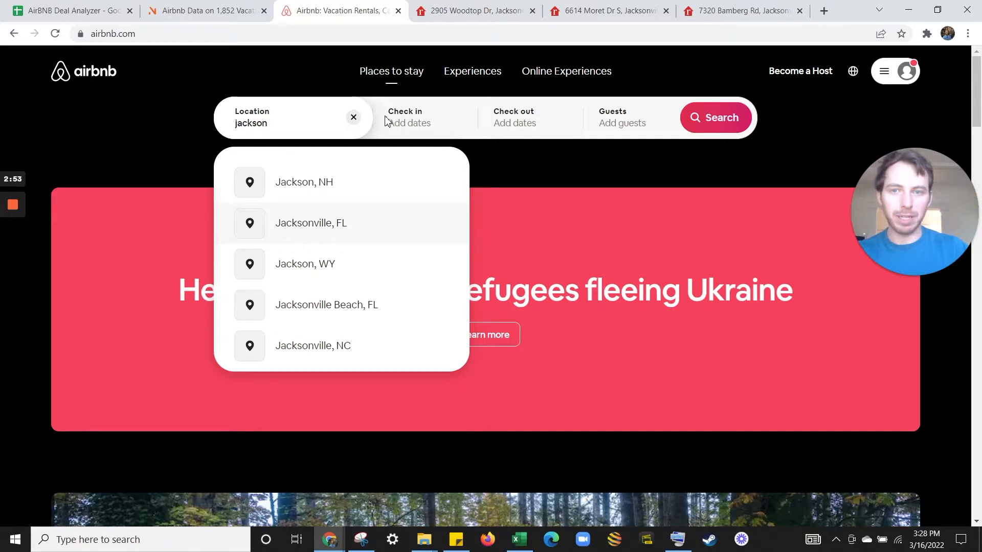
key("Return")
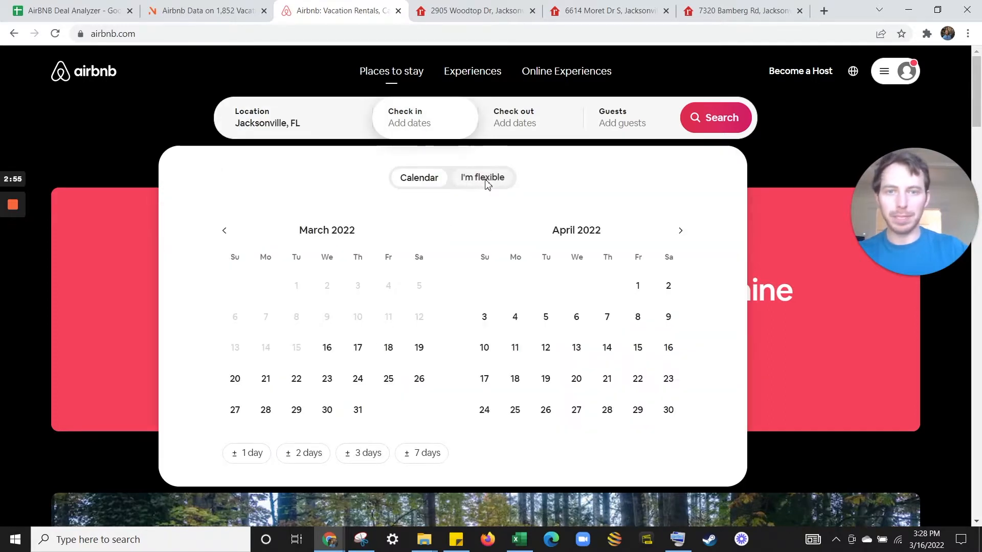
Choose flexible March or April weekend dates for 5 guests and run the search.
left_click(482, 179)
left_click(608, 125)
left_click(470, 11)
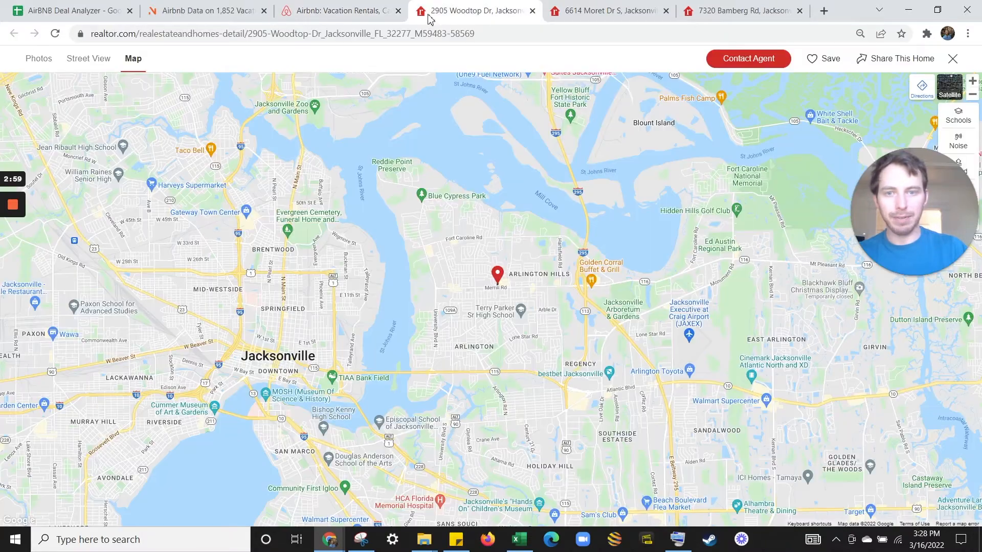
key("Escape")
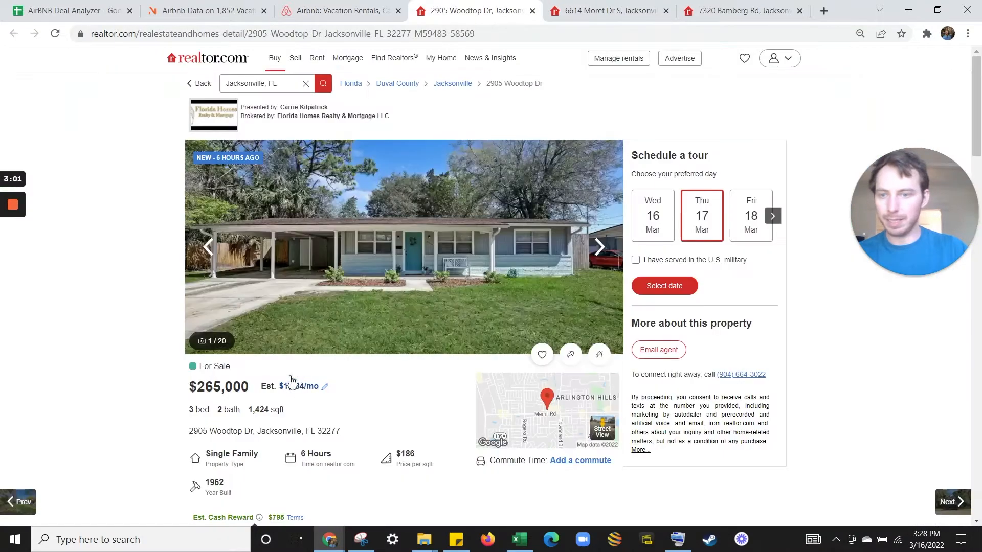
left_click(348, 10)
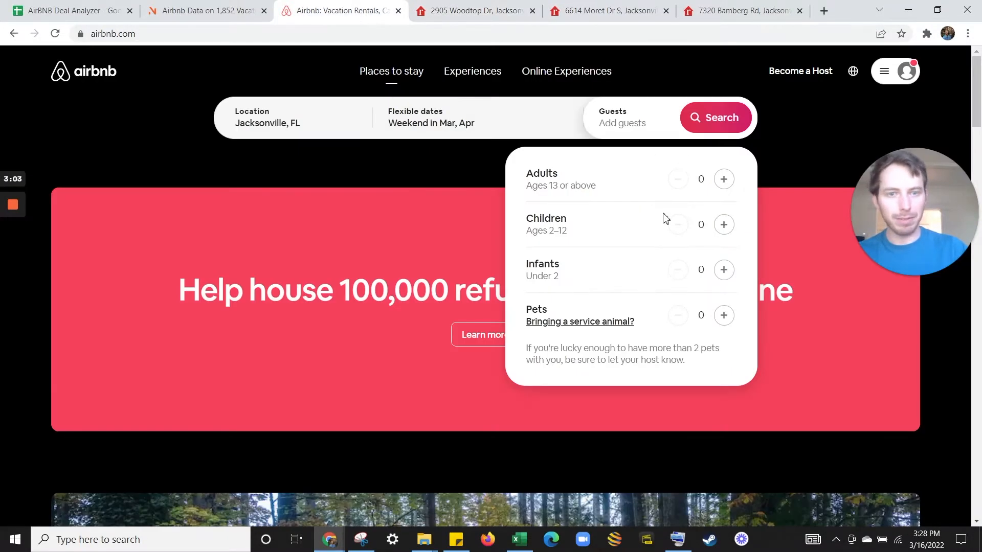
left_click(714, 118)
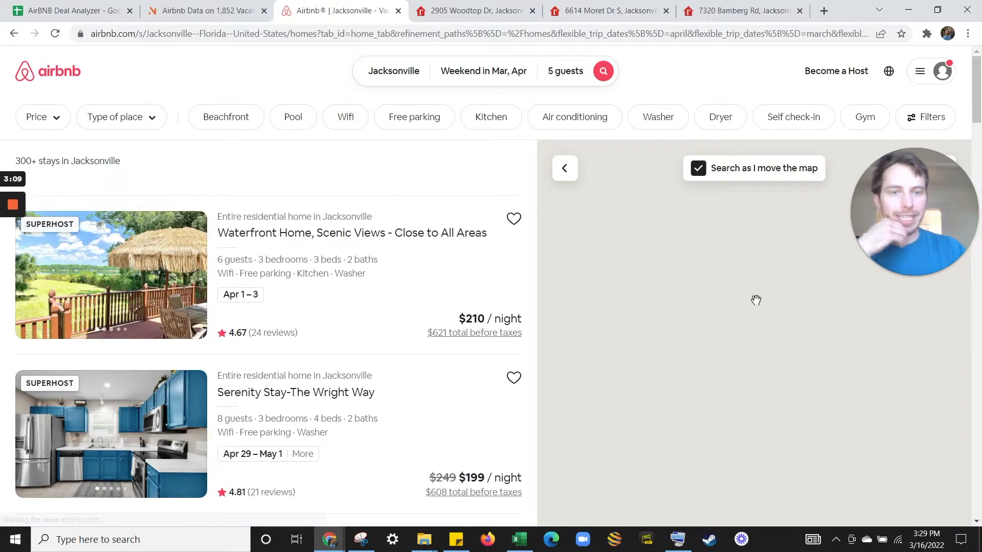
Open the $250 pool home listing in a new tab, review it, then close it.
scroll(744, 350, "up", 3)
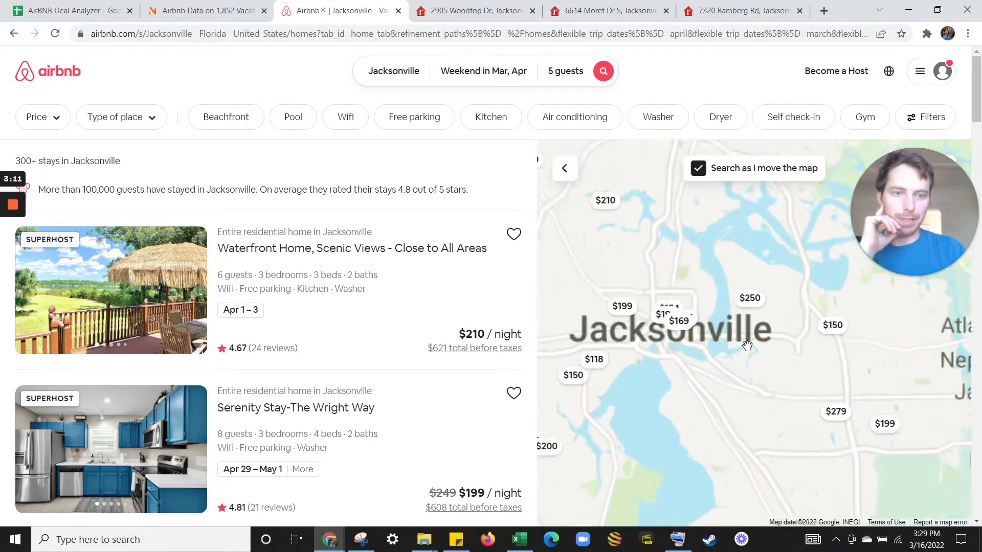
left_click(752, 280)
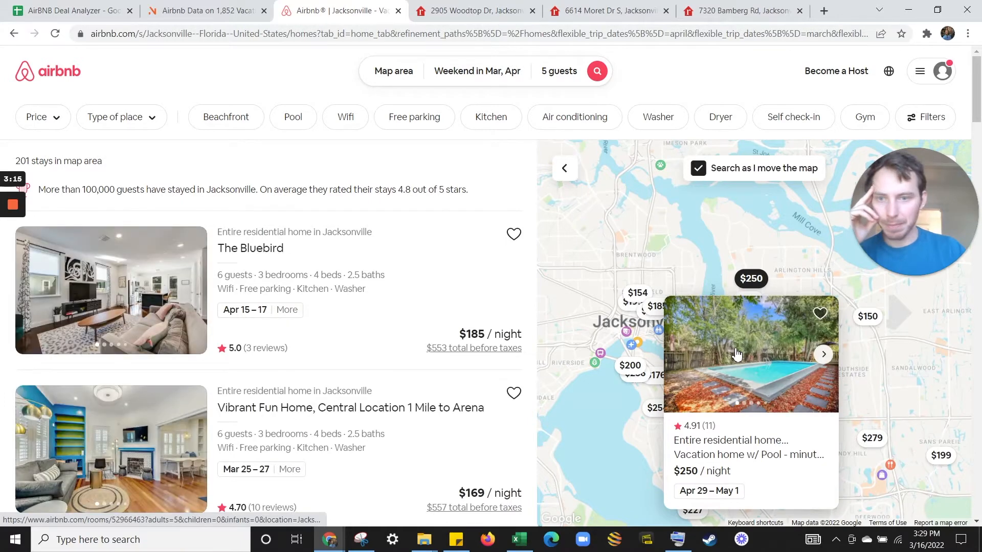
right_click(737, 354)
left_click(760, 358)
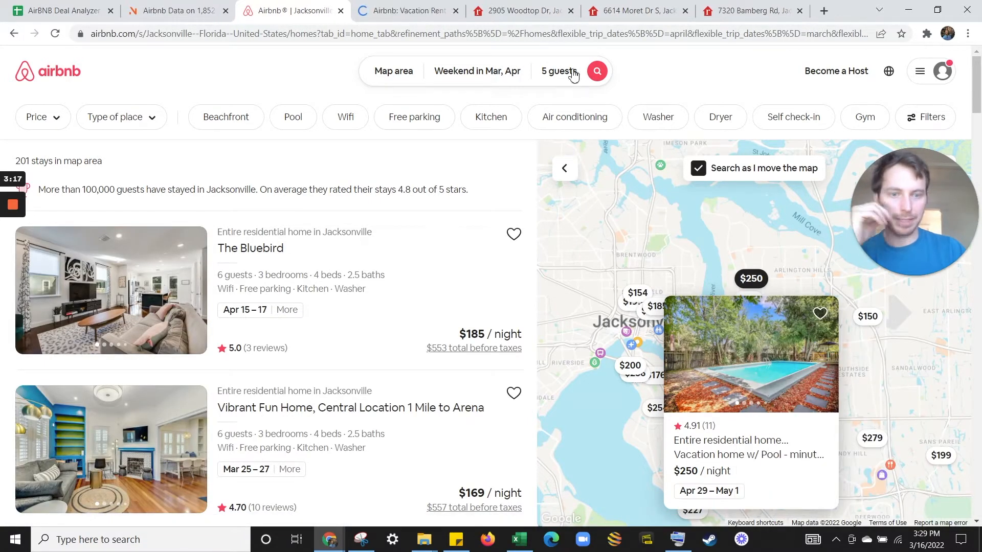
left_click(424, 6)
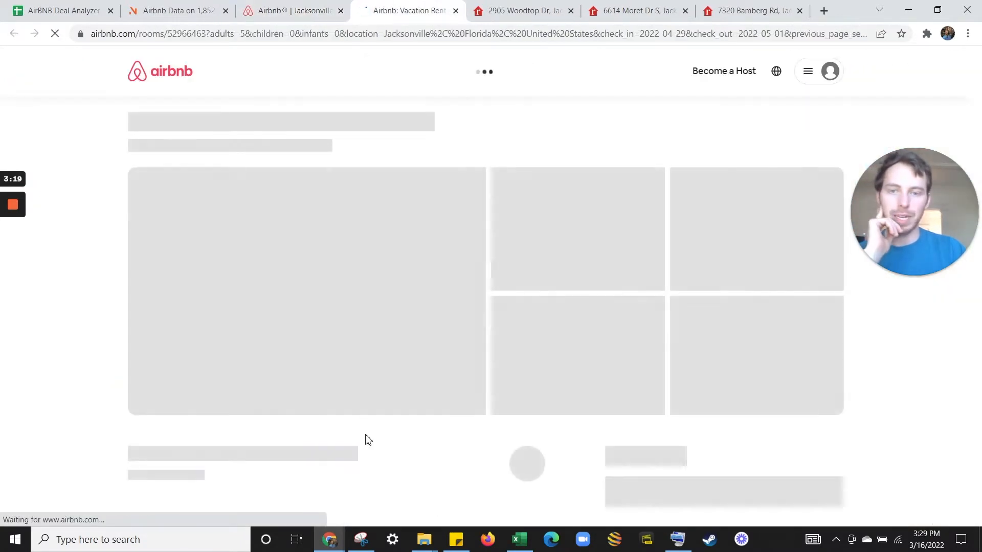
scroll(687, 416, "down", 3)
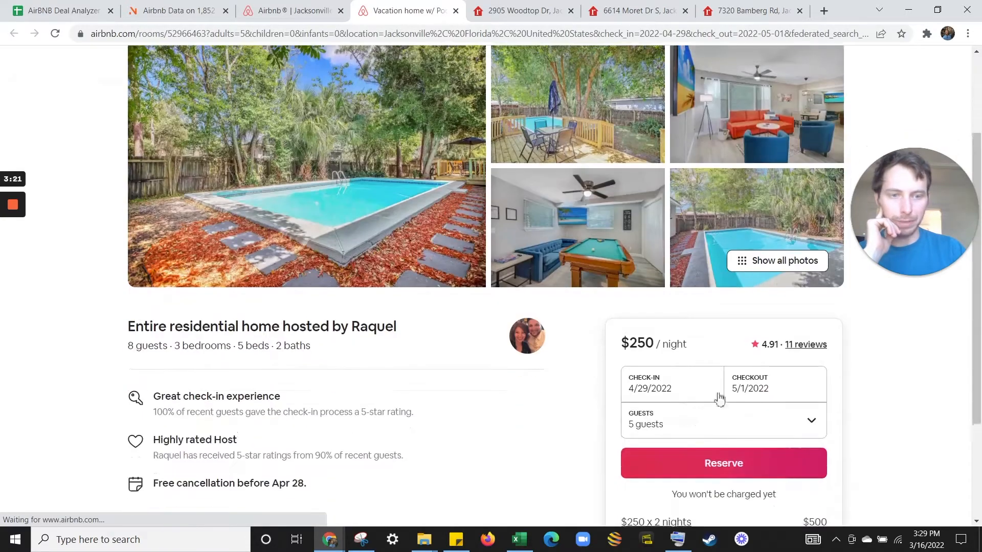
scroll(537, 241, "up", 3)
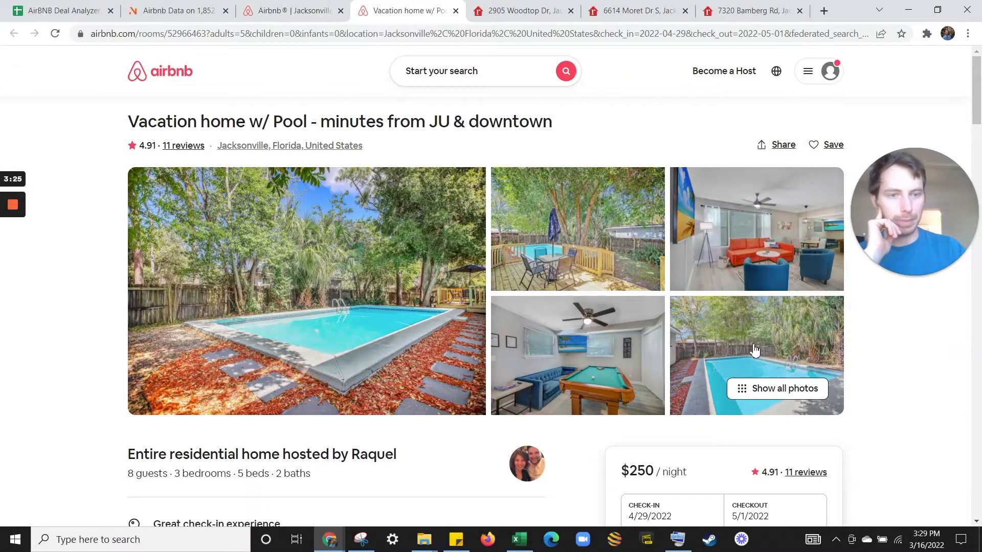
left_click(250, 7)
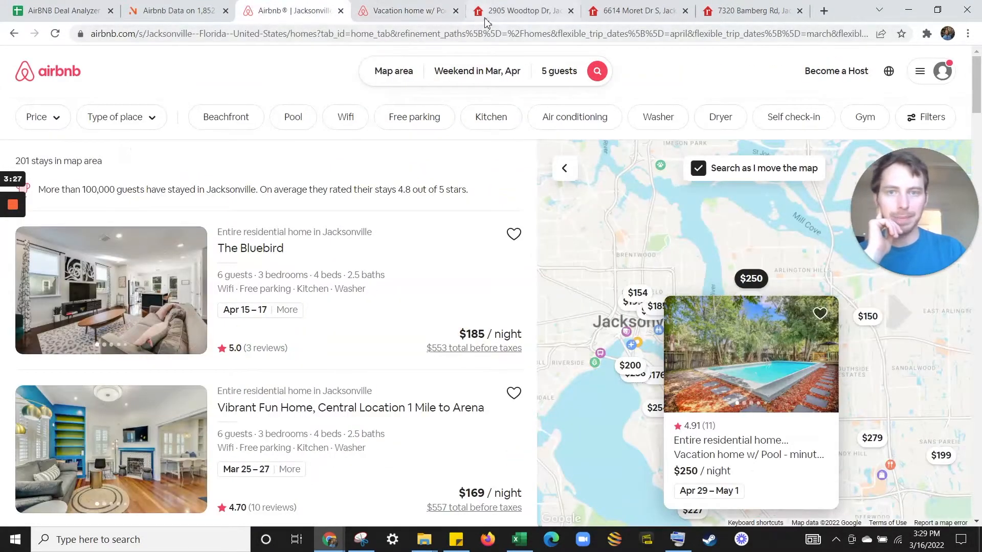
left_click(456, 10)
Open the $150 'Cozy home away from home.' townhouse listing in a new tab and view it.
left_click(867, 316)
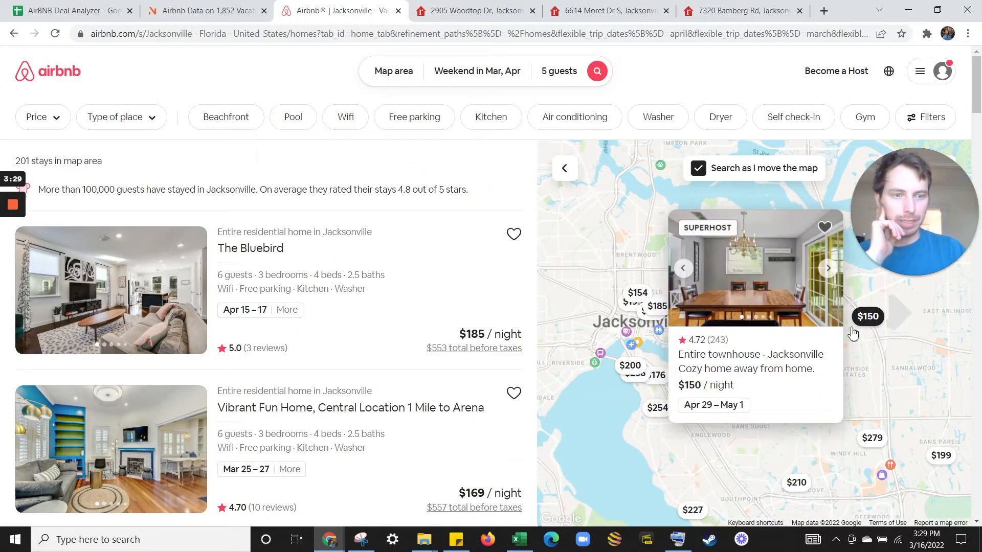
right_click(772, 284)
left_click(800, 290)
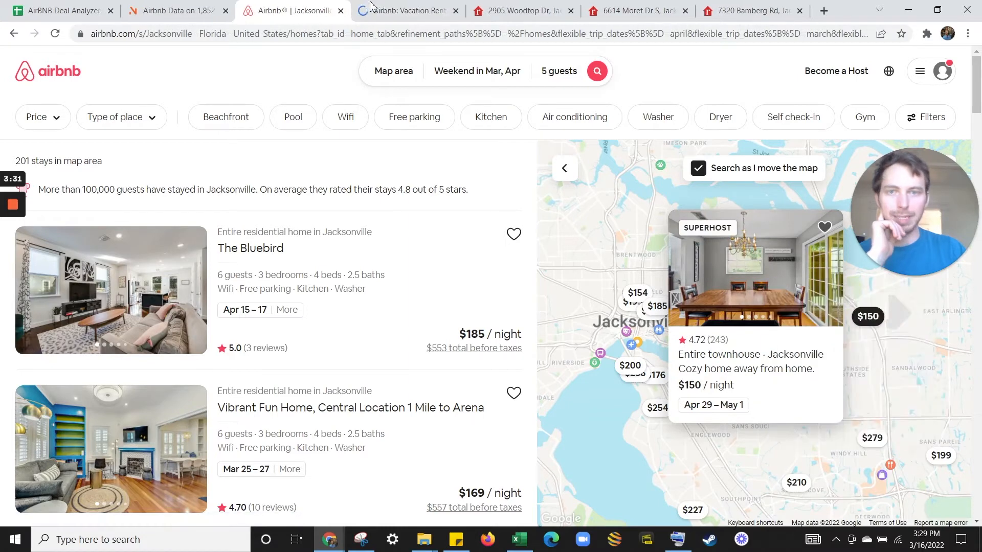
left_click(394, 6)
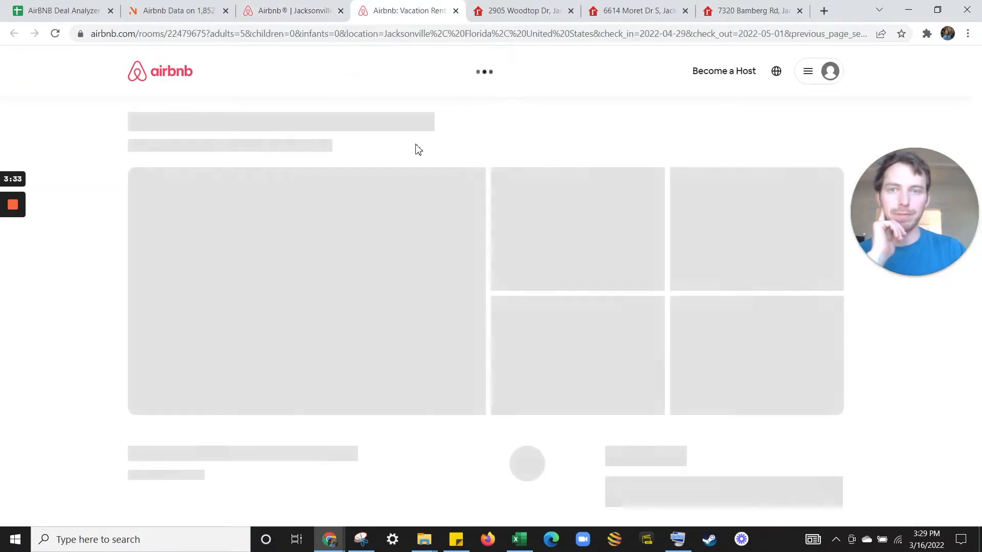
scroll(568, 174, "down", 3)
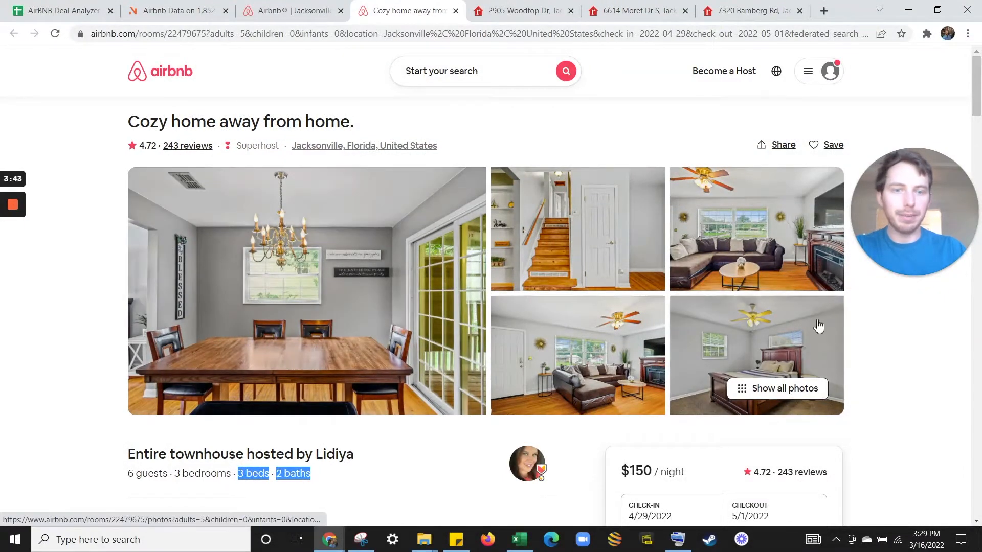
Open the $174 three-bedroom family home listing in a new tab.
left_click(289, 10)
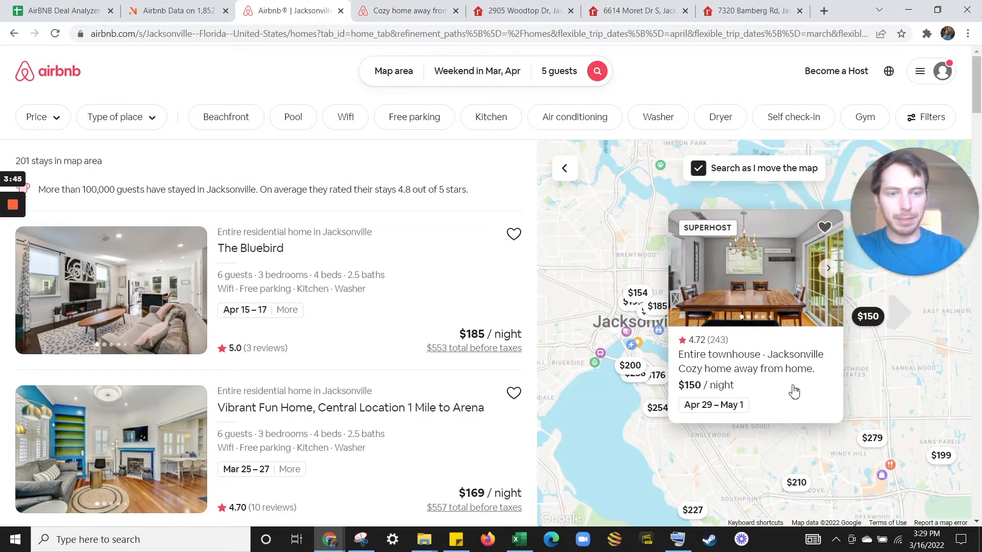
left_click(865, 381)
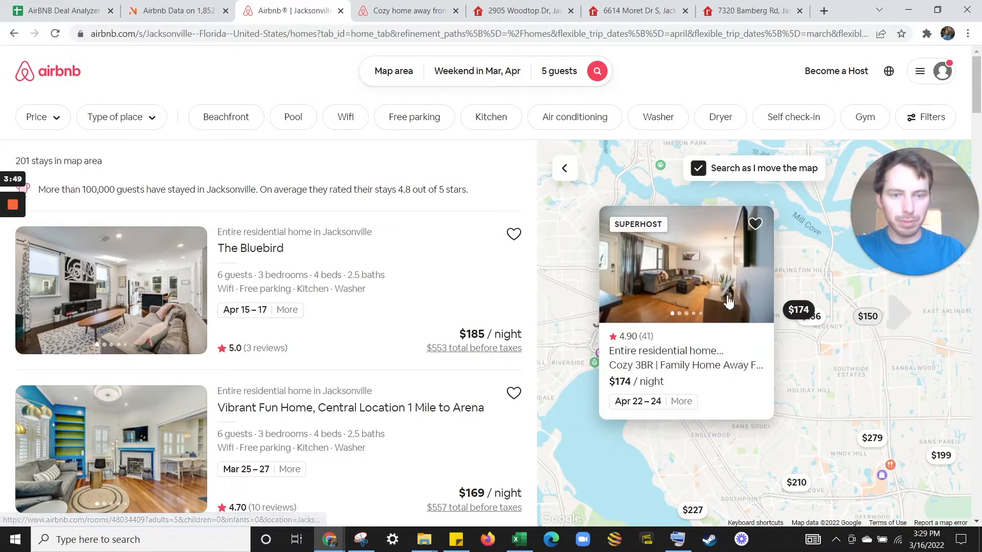
right_click(686, 268)
left_click(705, 272)
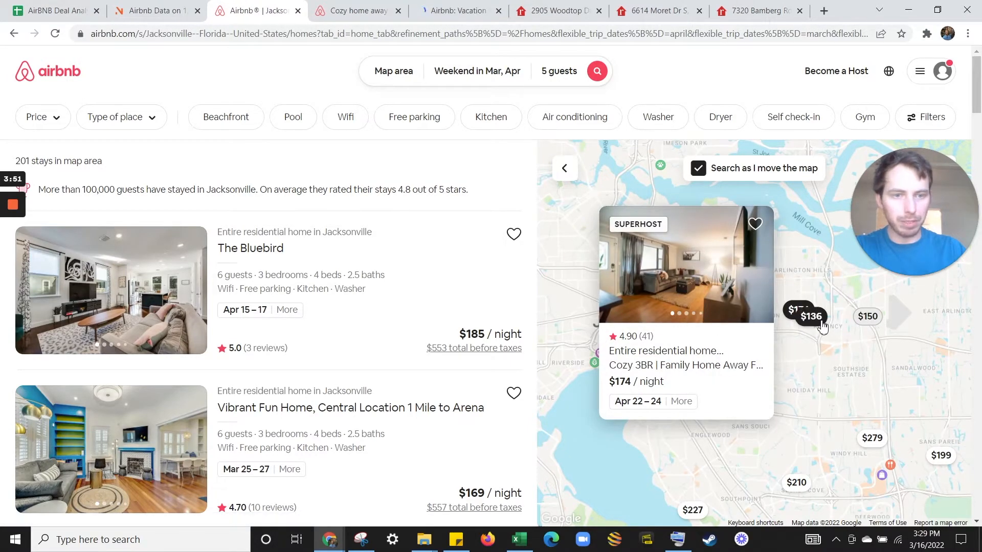
Preview the $136, $236, $282, $210 and $176 map listings, then close the search results.
left_click(808, 315)
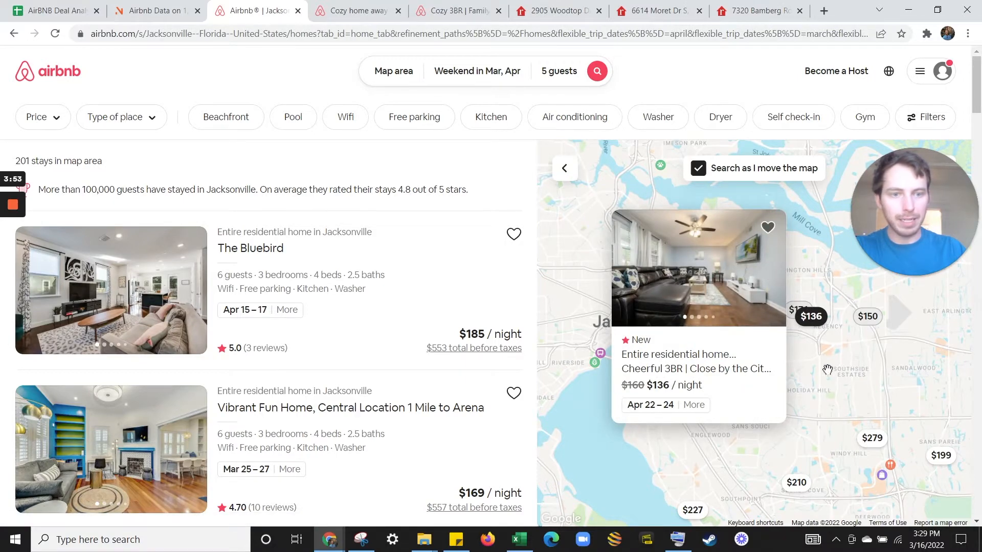
left_click(761, 318)
left_click(748, 300)
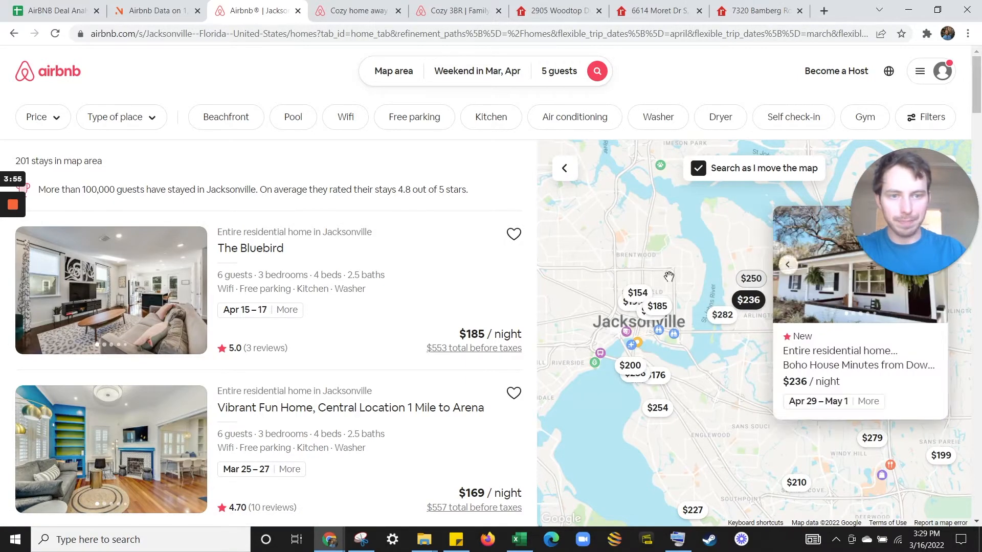
left_click(723, 315)
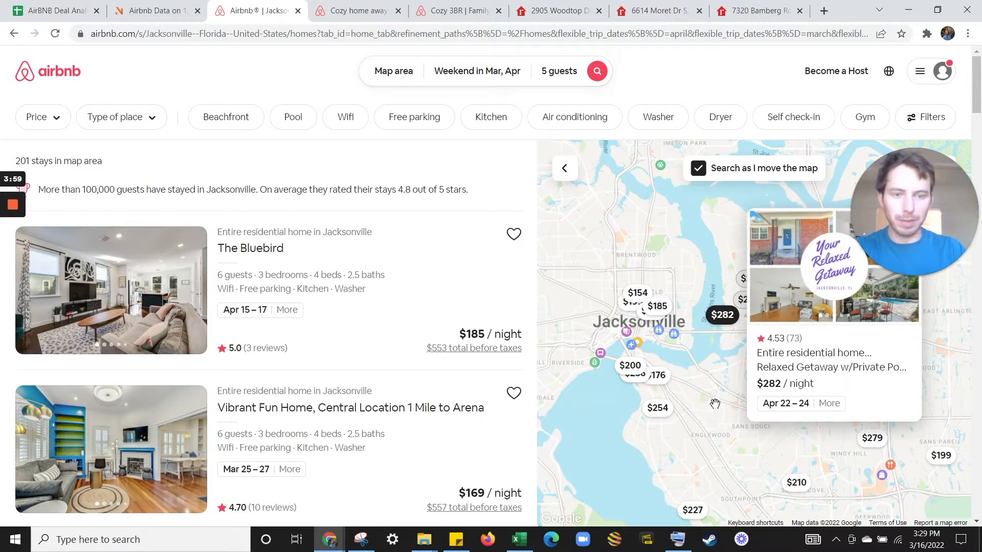
left_click(812, 486)
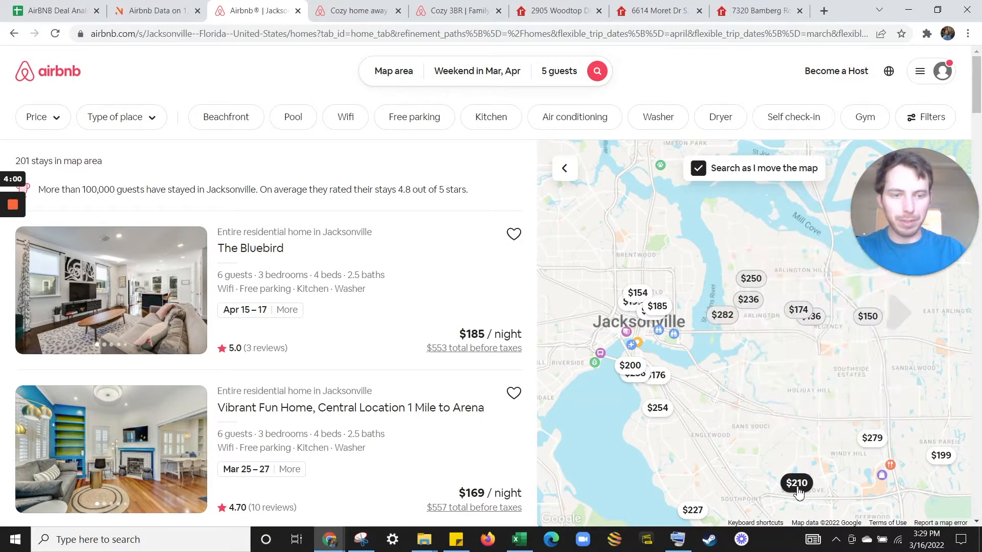
left_click(662, 372)
left_click(737, 245)
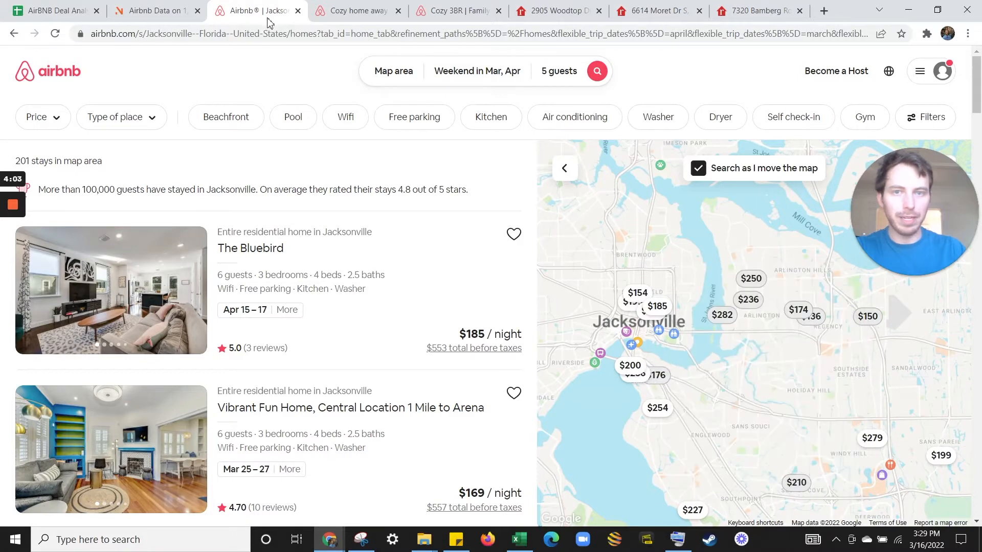
left_click(297, 11)
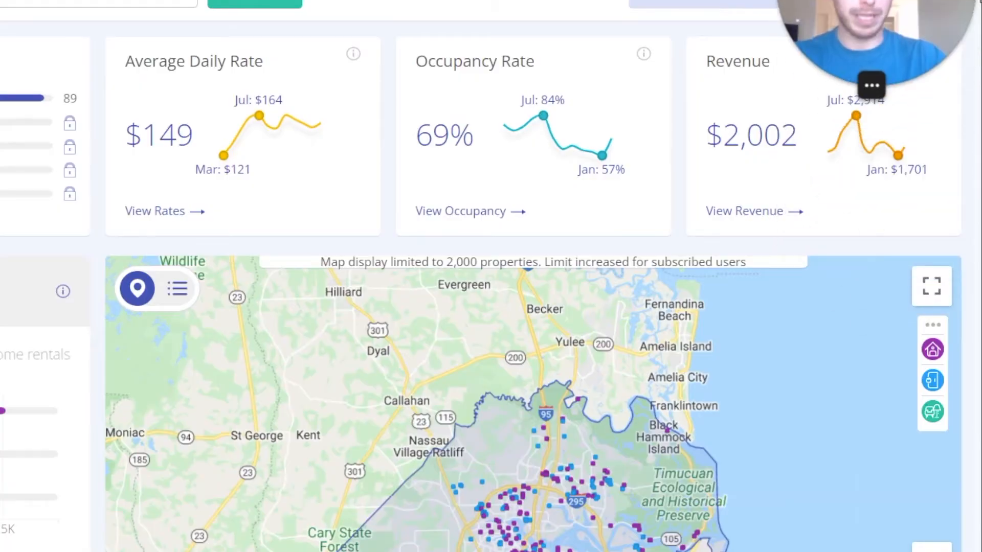
Highlight AirDNA's $149 average daily rate, 69% occupancy and $2,002 revenue figures.
triple_click(168, 136)
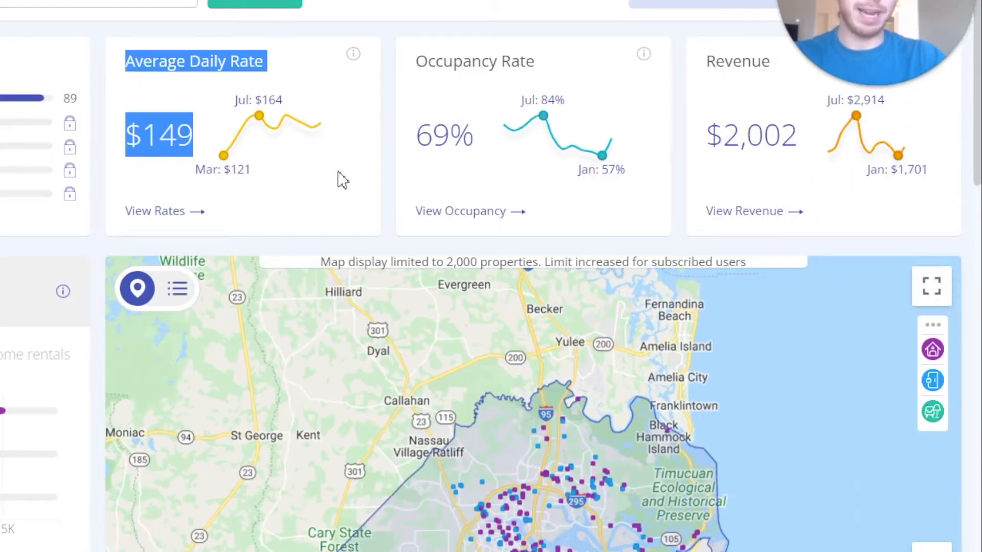
left_click_drag(416, 136, 476, 137)
left_click_drag(807, 145, 695, 145)
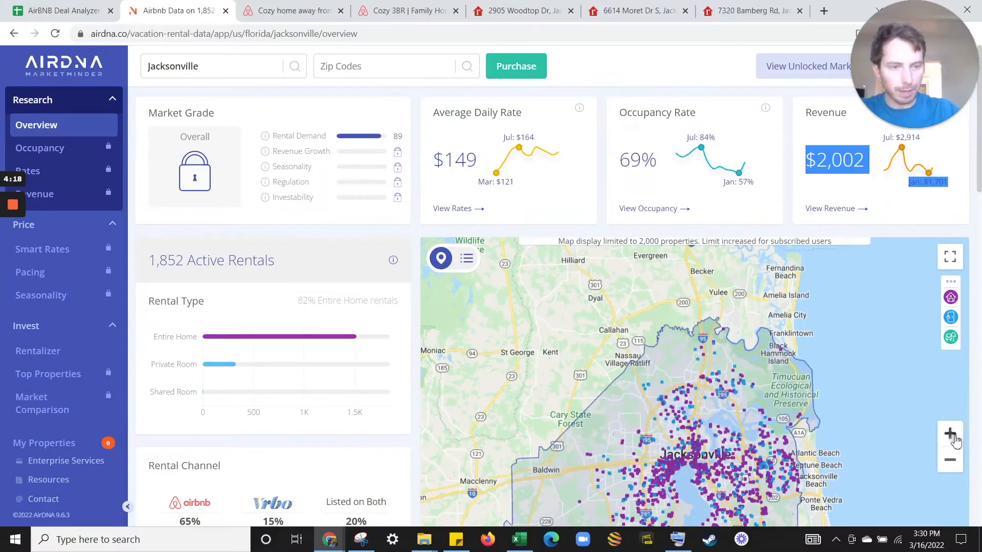
Zoom the AirDNA map three levels into central Jacksonville toward Arlington.
left_click(950, 433)
left_click(949, 433)
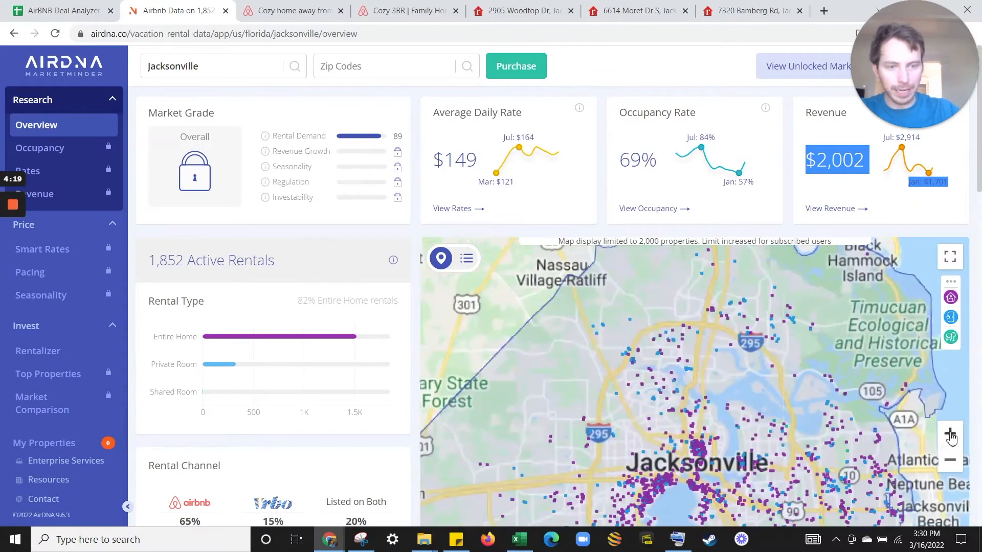
left_click(950, 433)
left_click_drag(805, 445, 674, 413)
mouse_move(708, 400)
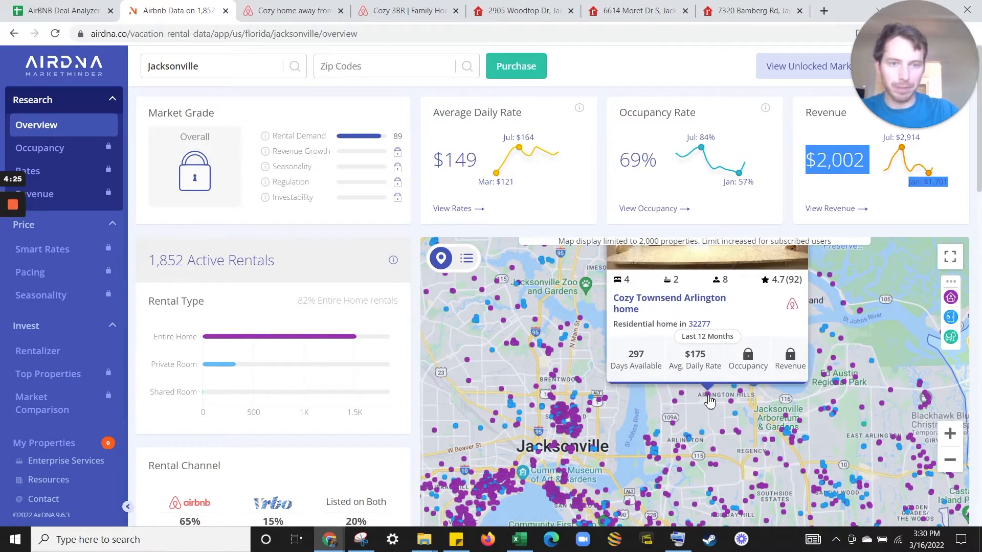
Open the $154 Cozy Townsend Arlington home in a new tab, review it, and return to the Deal Analyzer.
right_click(643, 299)
left_click(664, 307)
left_click(256, 11)
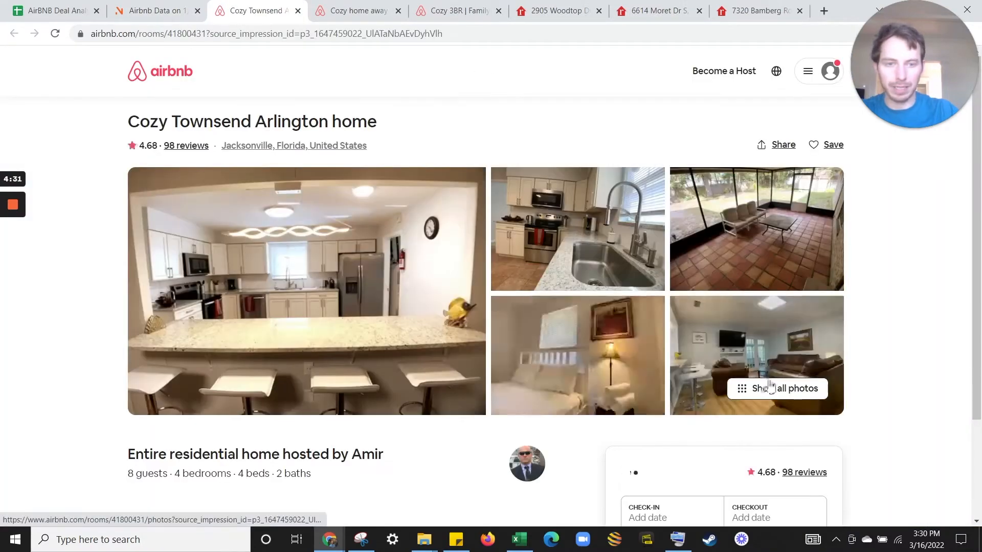
scroll(419, 263, "down", 1)
scroll(404, 277, "down", 2)
scroll(390, 289, "up", 4)
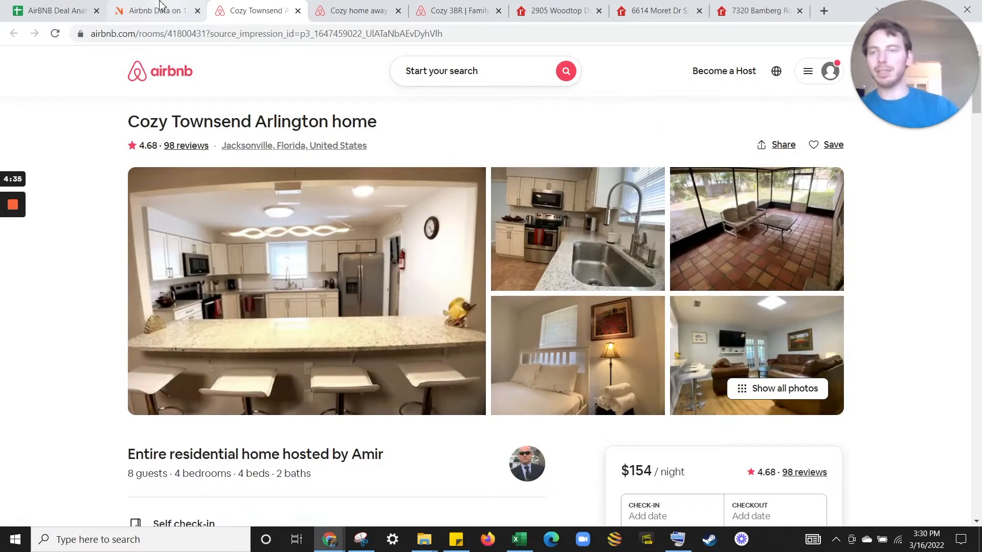
left_click_drag(55, 2, 152, 6)
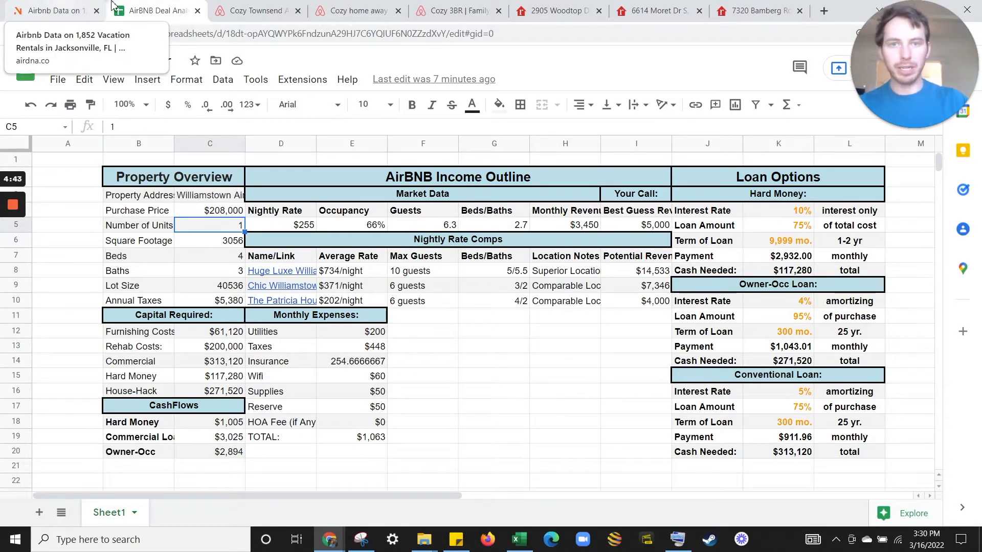
left_click(555, 10)
double_click(268, 430)
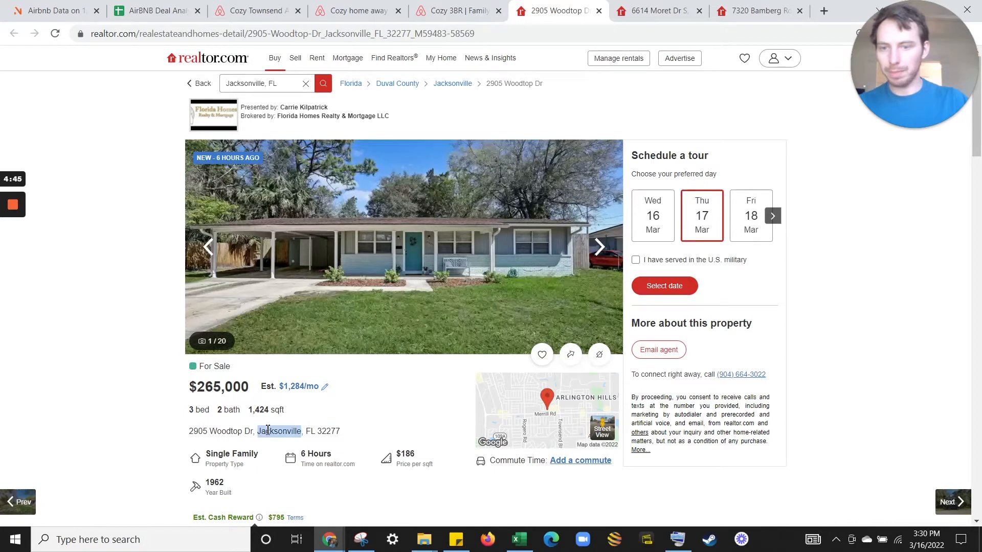
triple_click(267, 430)
key("ctrl+c")
left_click(153, 10)
left_click(220, 199)
key("ctrl+v")
Copy the realtor.com listing URL and begin hyperlinking the C3 address with Ctrl+K.
left_click(553, 10)
left_click(504, 29)
key("ctrl+c")
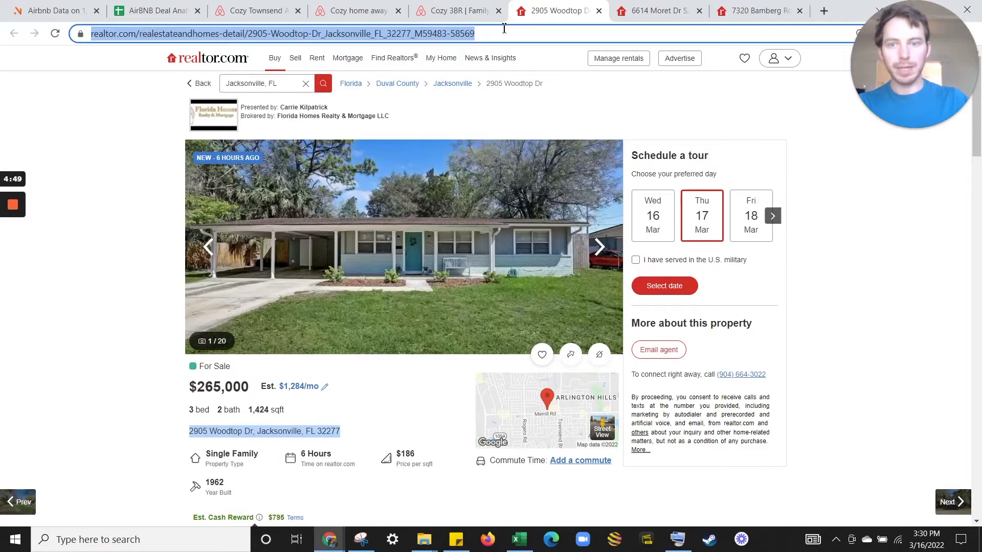
left_click(153, 10)
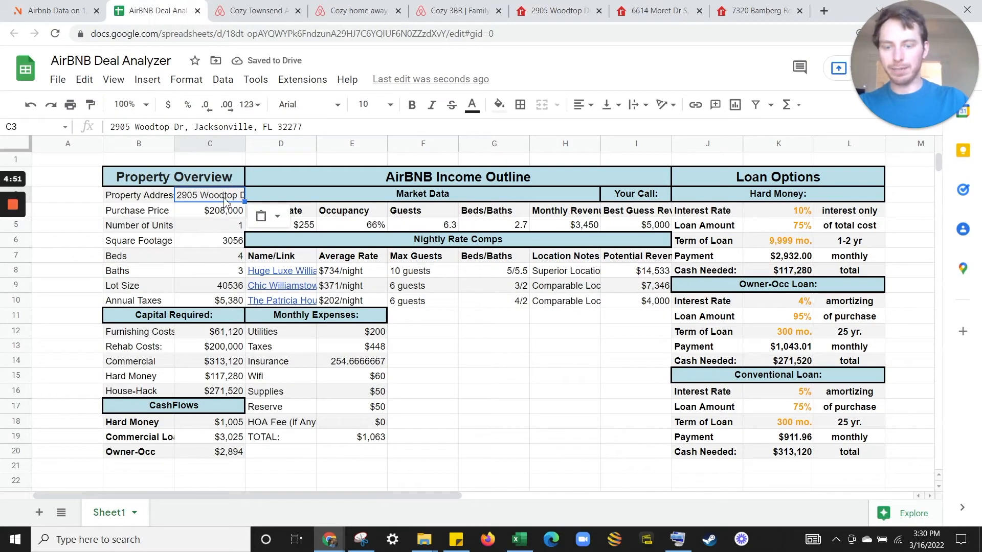
triple_click(225, 199)
key("ctrl+v")
key("ctrl+z")
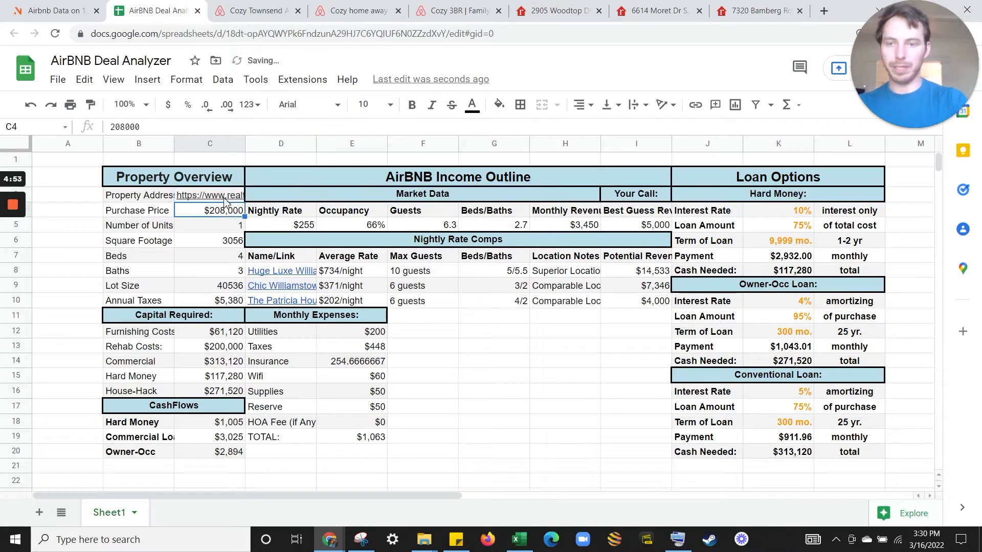
key("ctrl+k")
Link the C3 address to the pasted realtor.com listing URL.
key("ctrl+v")
key("Return")
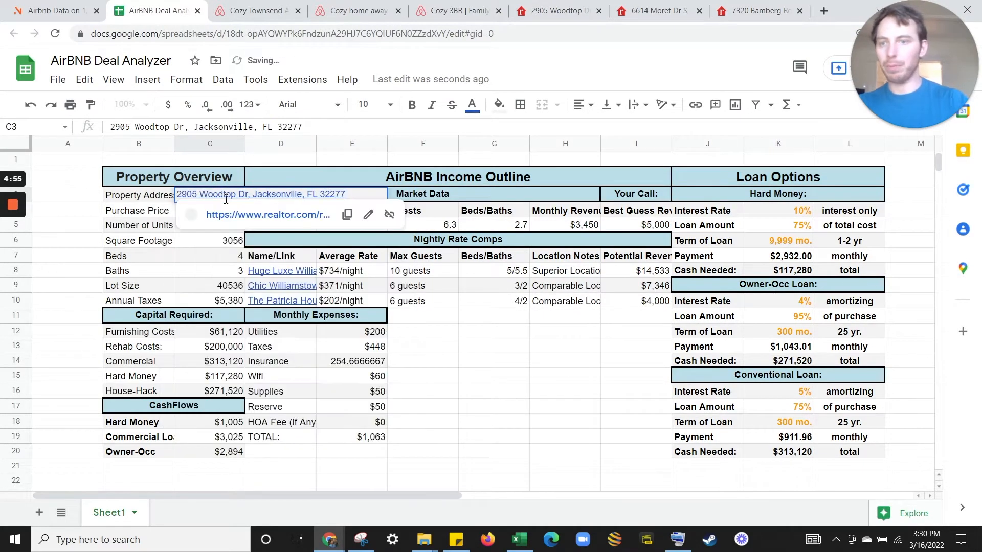
left_click(143, 195)
Copy the $265,000 listing price into the purchase price cell C4.
left_click(210, 214)
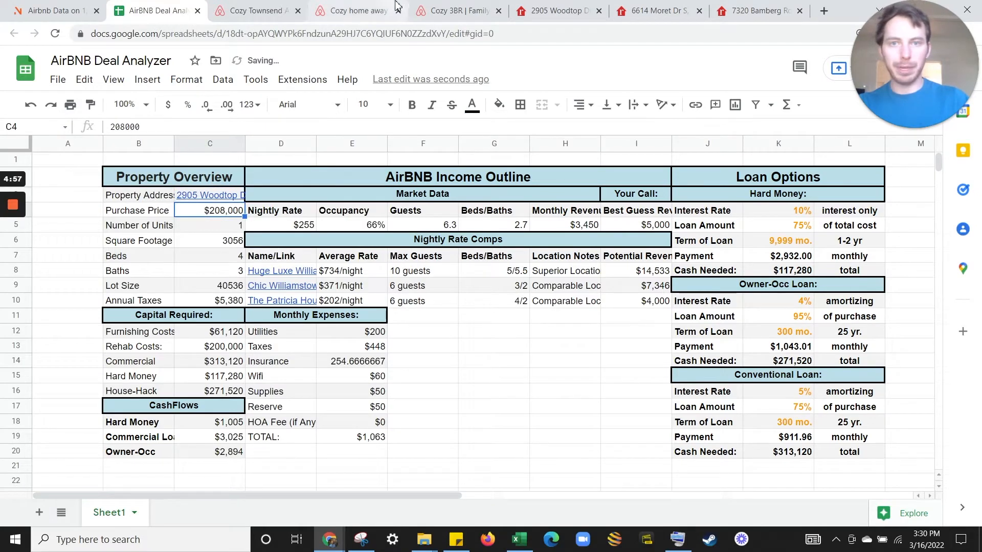
left_click(555, 10)
left_click_drag(248, 388, 187, 389)
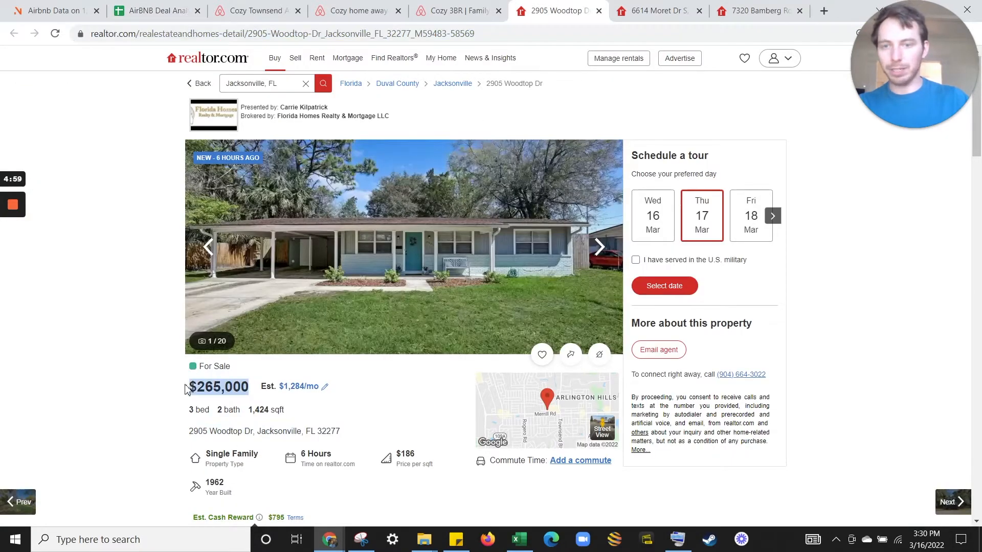
key("ctrl+c")
left_click(181, 6)
key("ctrl+v")
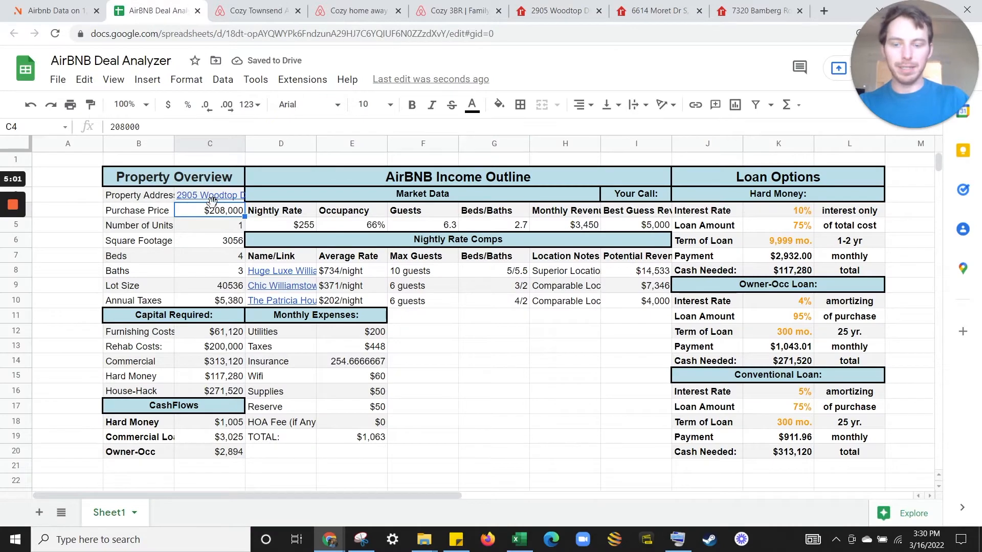
key("Down")
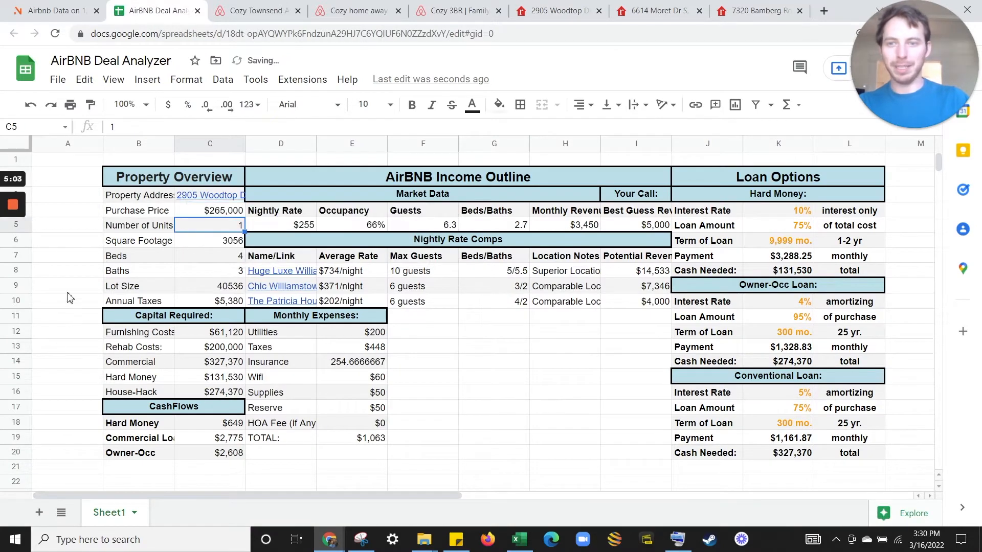
Paste the listing's 1,424 square footage into cell C6.
left_click(542, 10)
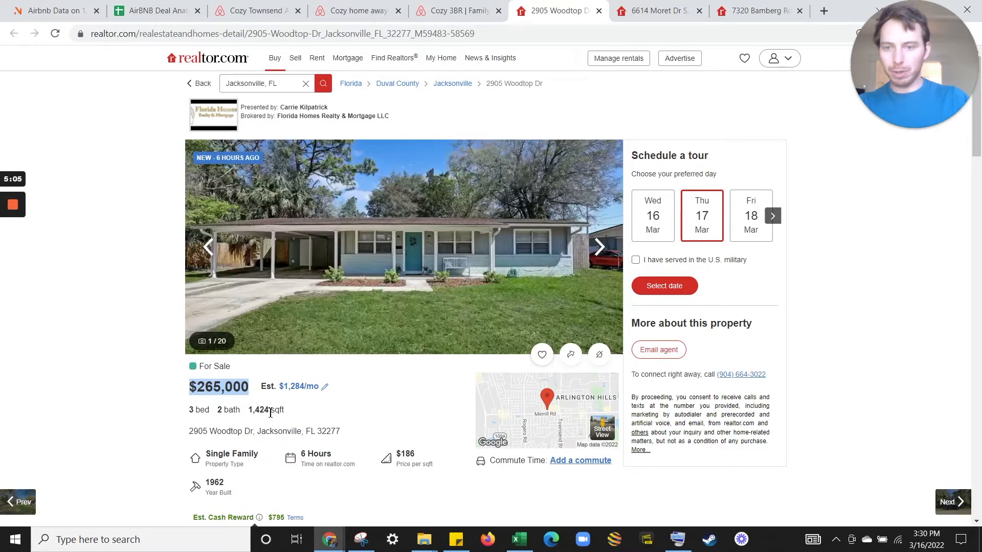
left_click_drag(270, 413, 247, 413)
left_click(154, 10)
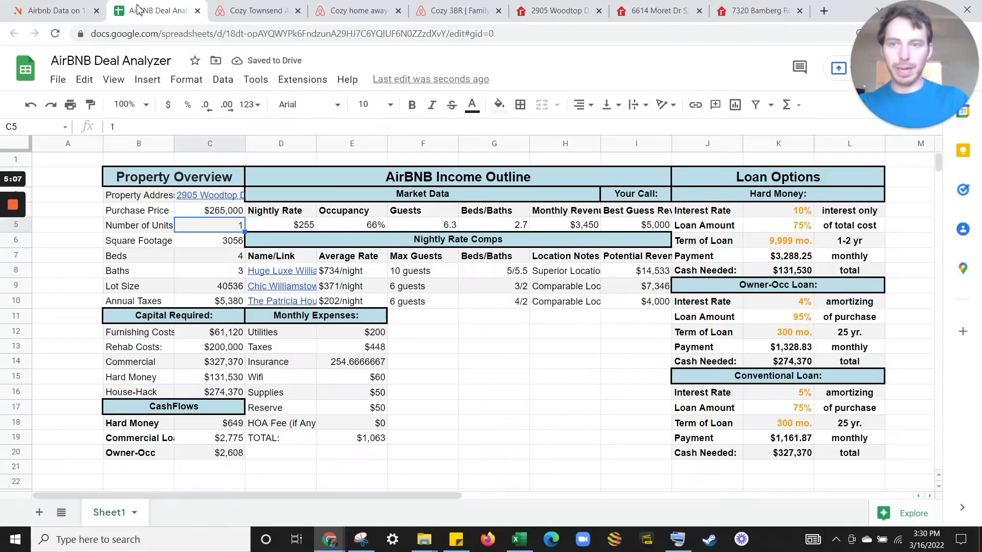
left_click(216, 245)
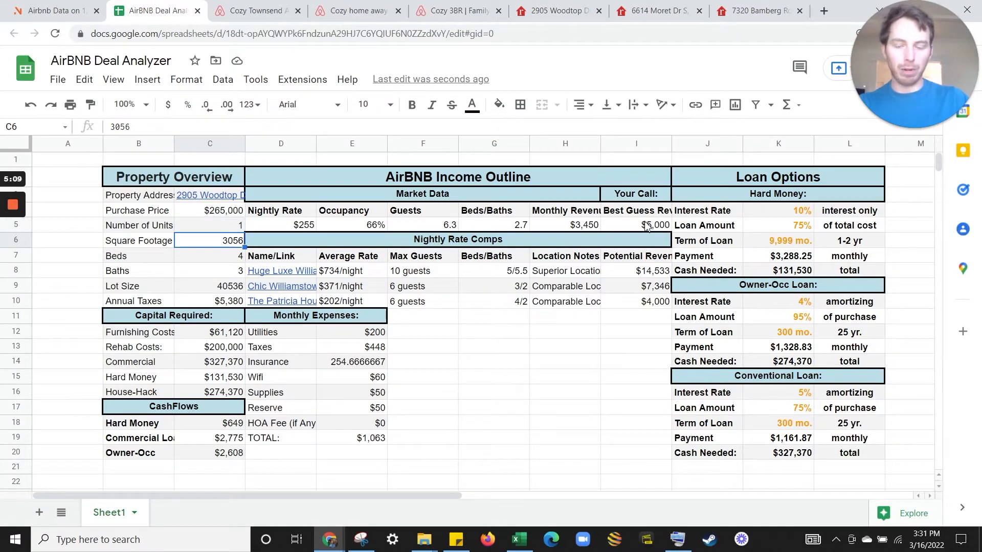
key("ctrl+v")
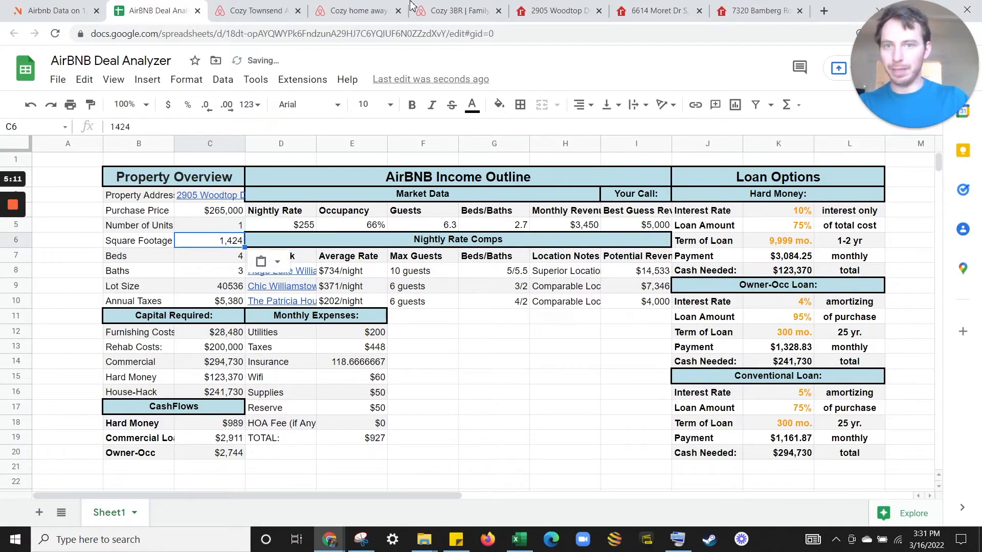
Enter 3 beds and 2 baths from the listing.
left_click(552, 10)
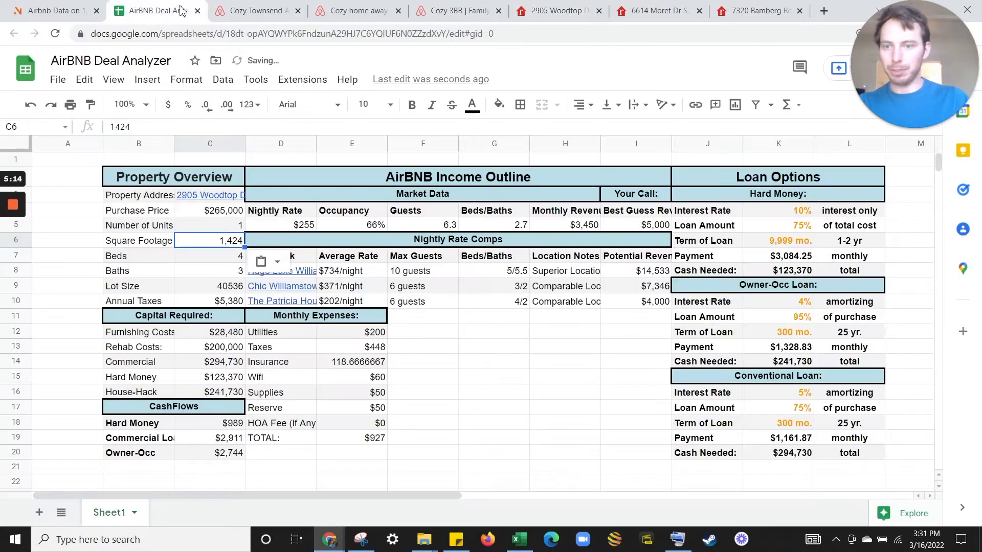
left_click(154, 11)
key("Down")
type("3")
key("Return")
type("2")
key("Return")
Check the listing for lot size and record it as n/a.
left_click(577, 7)
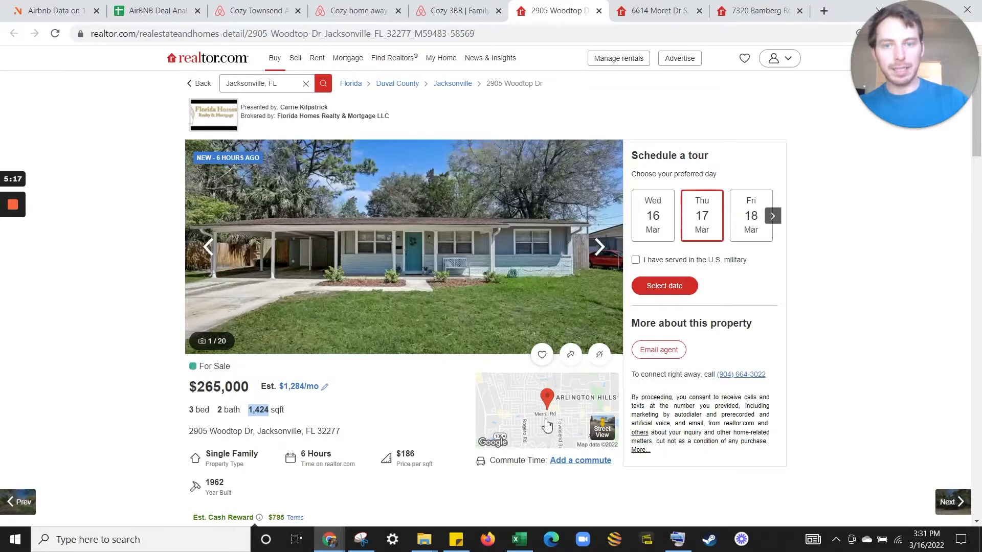
scroll(404, 426, "down", 3)
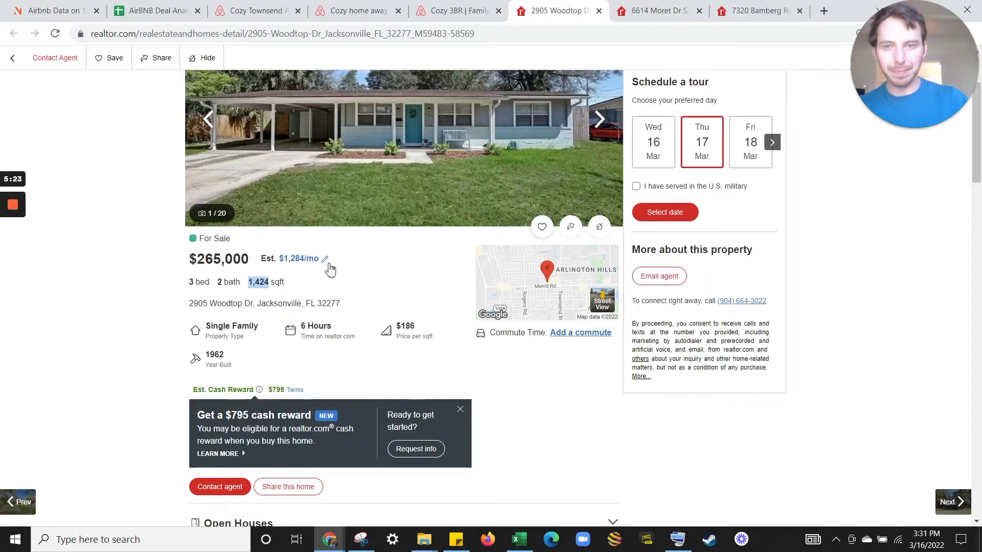
scroll(330, 270, "up", 1)
left_click(156, 11)
type("n/a")
key("Return")
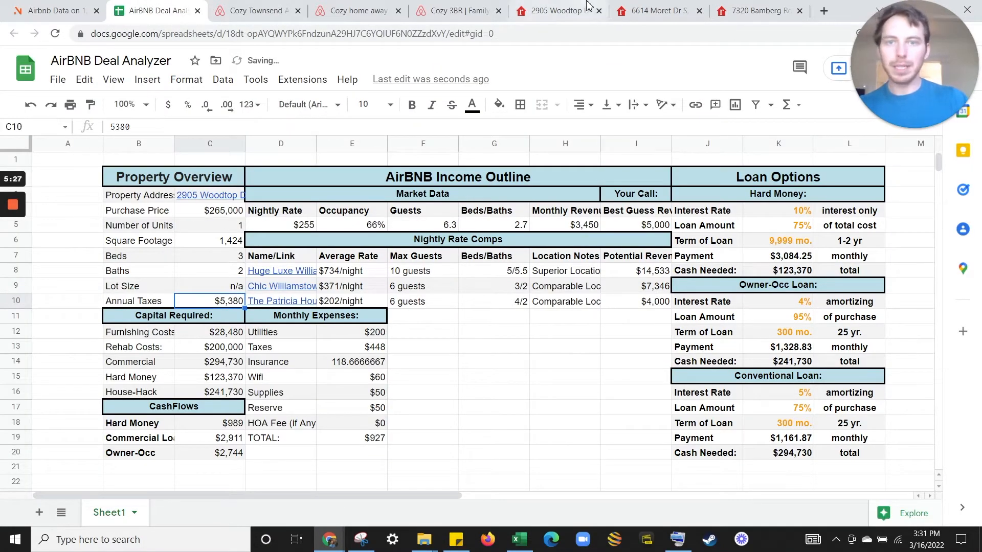
Expand the listing's monthly payment breakdown and property details to find the $156 property tax.
left_click(555, 10)
scroll(355, 281, "down", 8)
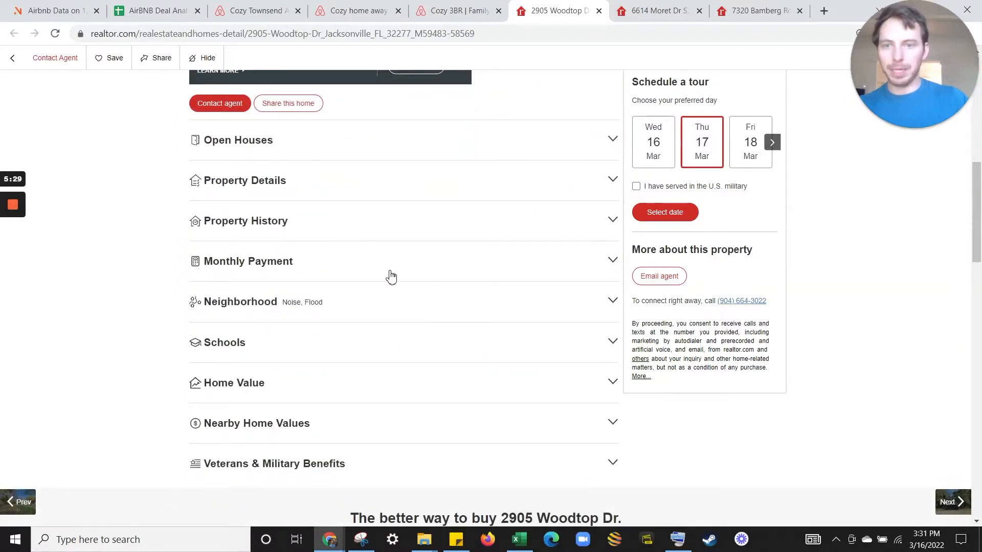
left_click(388, 276)
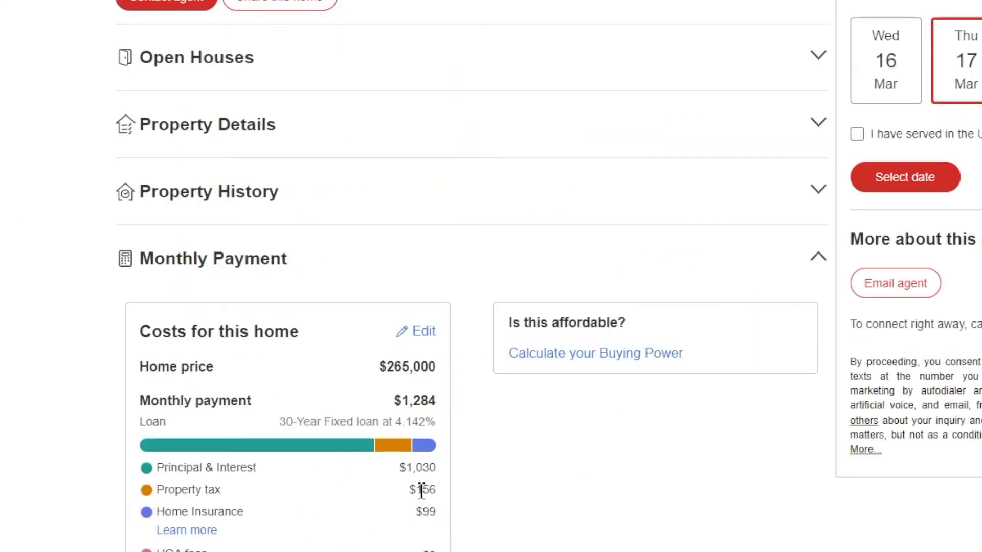
scroll(481, 507, "down", 1)
scroll(484, 508, "down", 5)
scroll(379, 254, "up", 9)
left_click(394, 322)
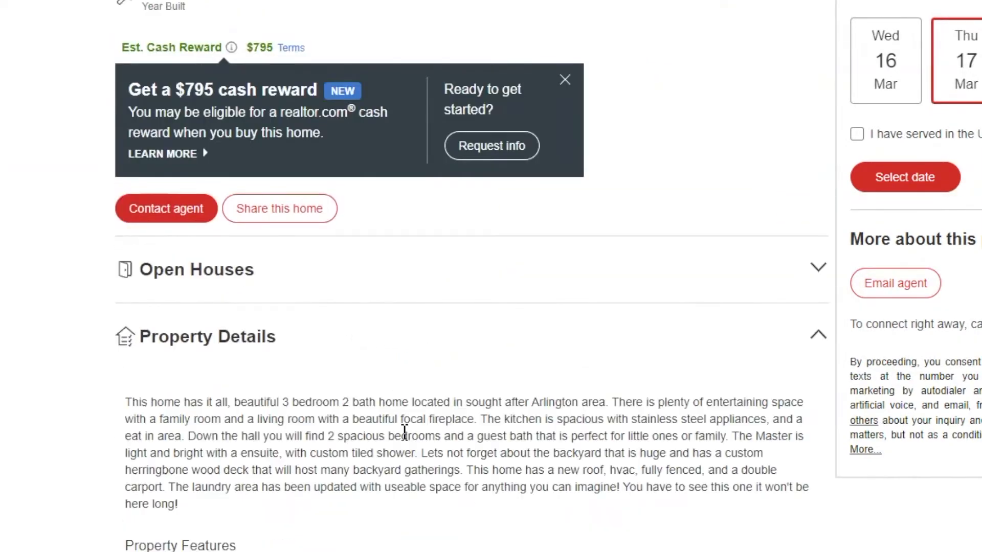
scroll(454, 340, "down", 8)
left_click(786, 204)
Enter annual taxes in C10 as =156*12, giving $1,872.
scroll(314, 332, "down", 20)
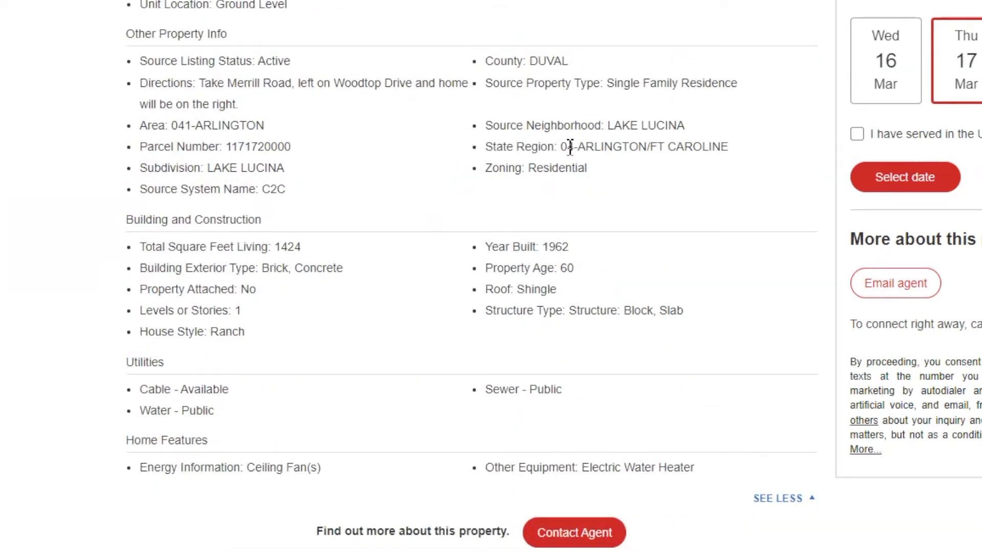
scroll(246, 466, "down", 2)
scroll(247, 467, "up", 2)
scroll(235, 248, "up", 6)
scroll(327, 323, "up", 12)
scroll(328, 322, "up", 13)
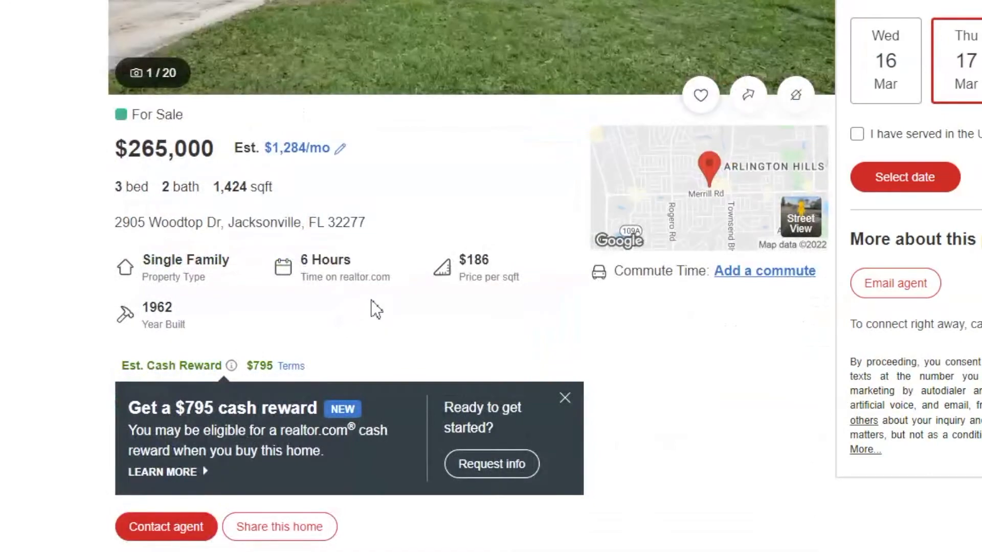
scroll(388, 219, "down", 20)
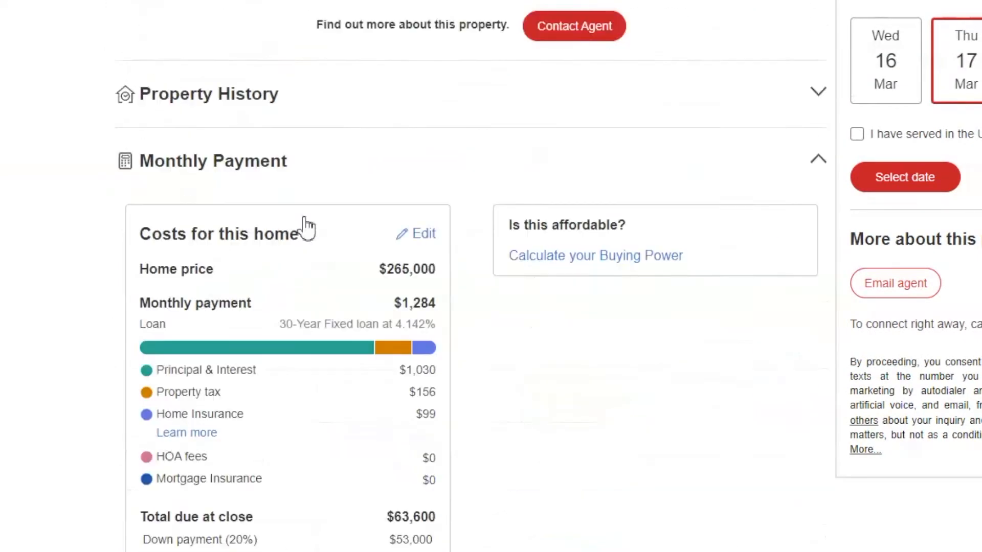
scroll(307, 228, "down", 1)
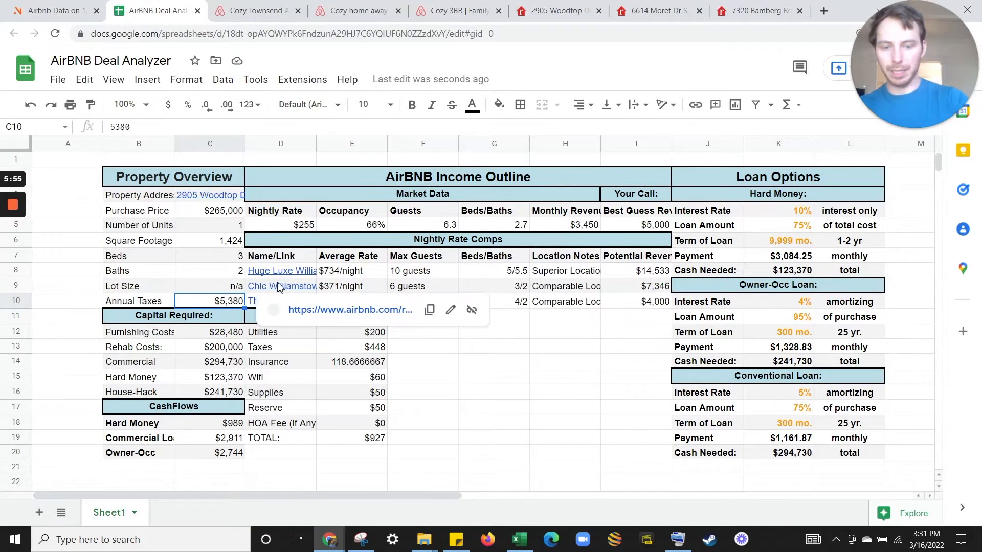
type("=156*12")
key("Return")
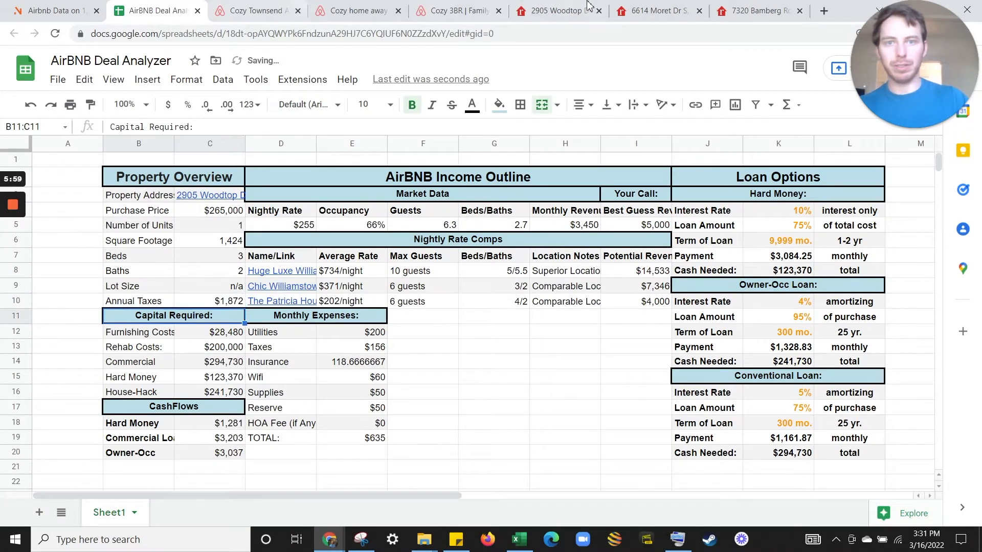
Format the monthly insurance amount in E14 as currency, showing $118.67.
left_click(588, 7)
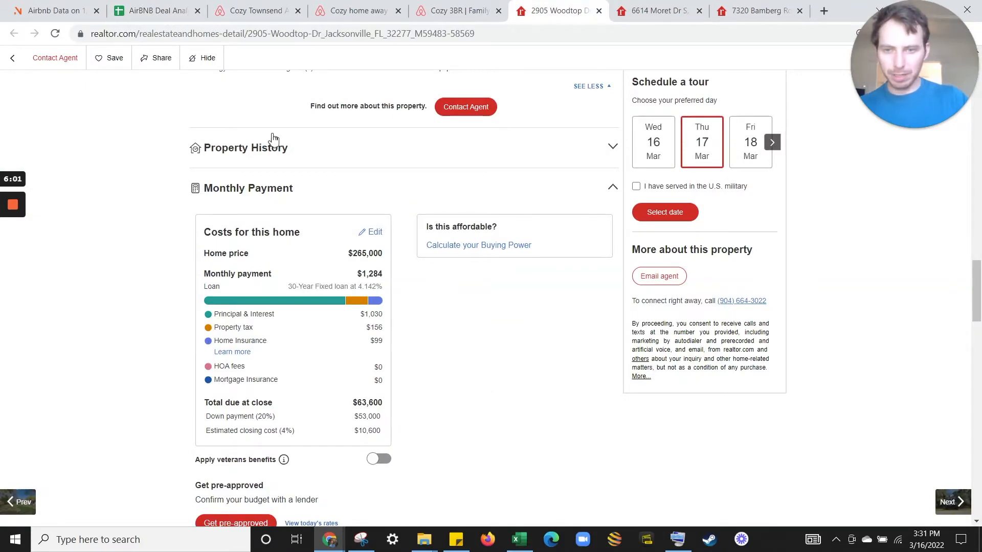
left_click(169, 11)
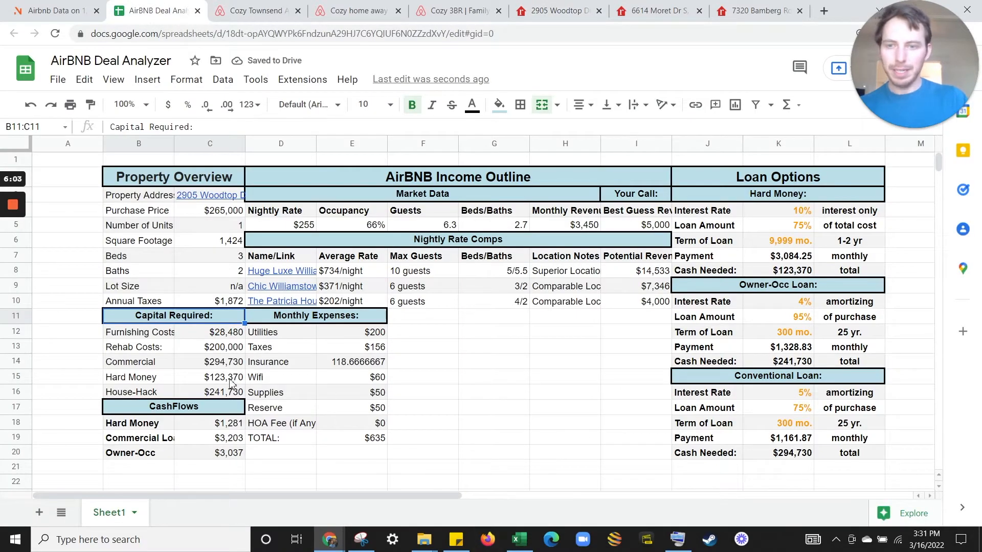
left_click(353, 366)
left_click(168, 105)
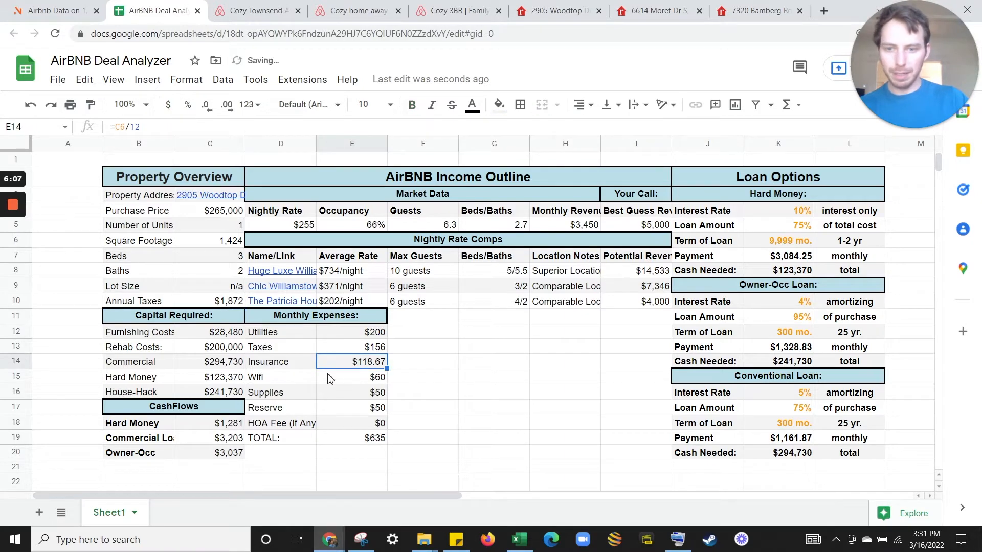
Review the monthly expense total and inspect the furnishing costs formula.
key("Down")
key("Down")
key("Down")
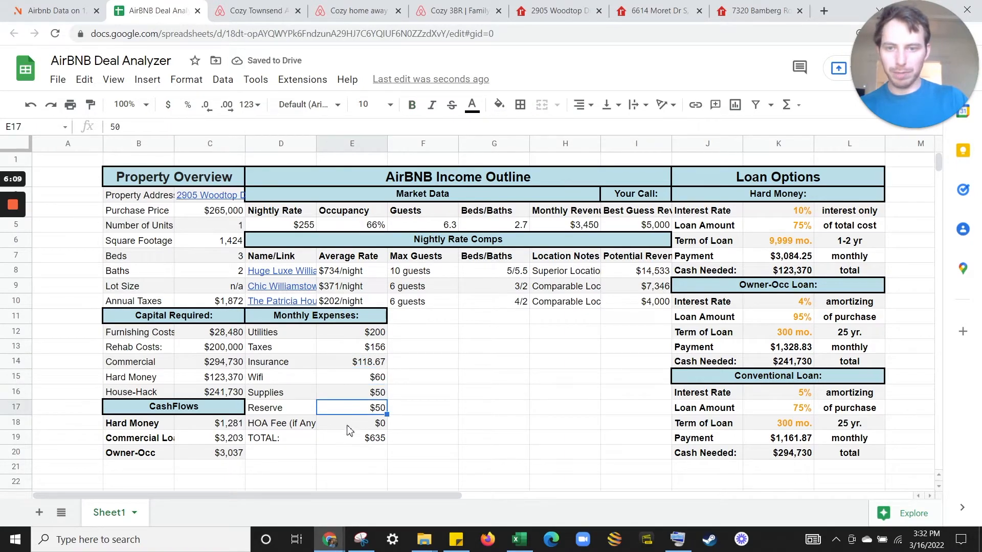
key("Down")
left_click_drag(345, 334, 356, 425)
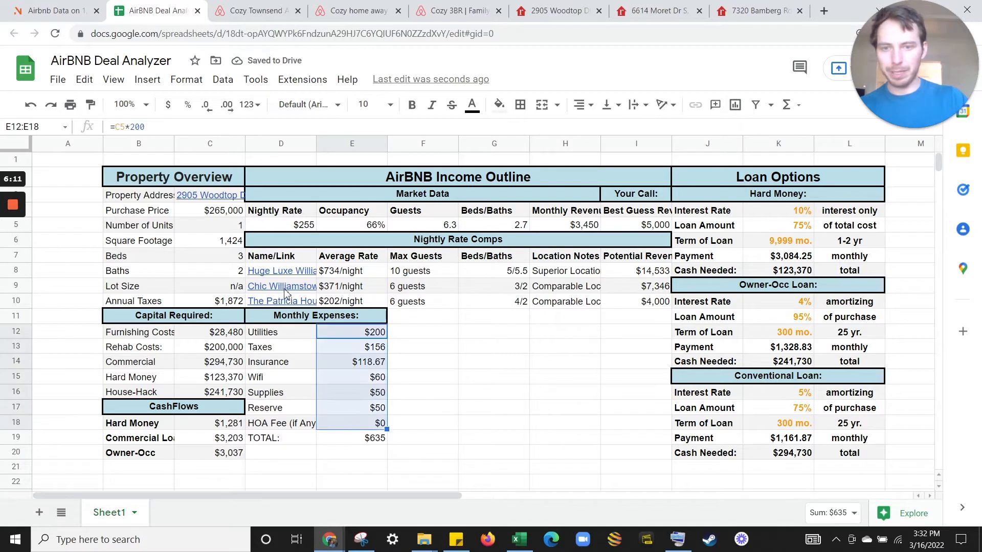
left_click_drag(302, 319, 353, 456)
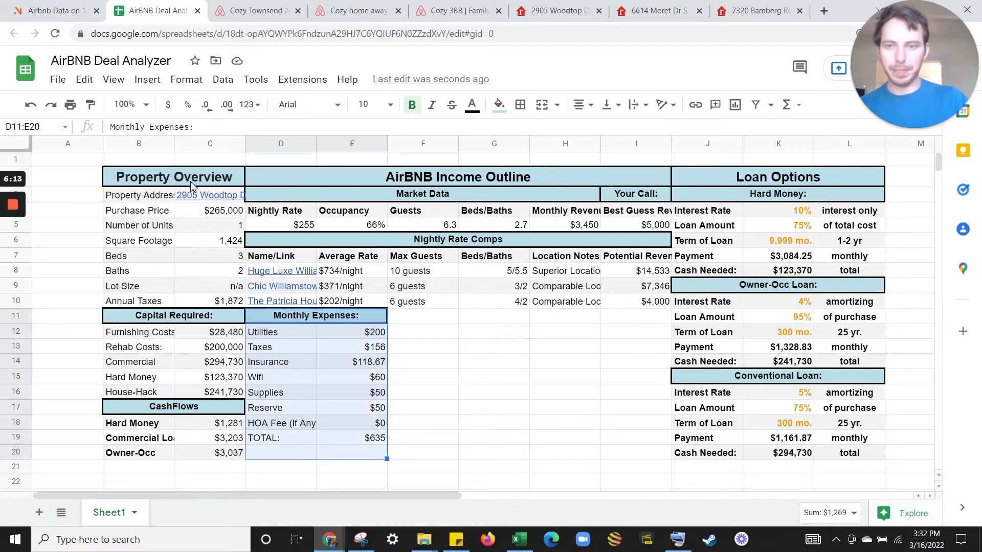
left_click_drag(210, 195, 217, 303)
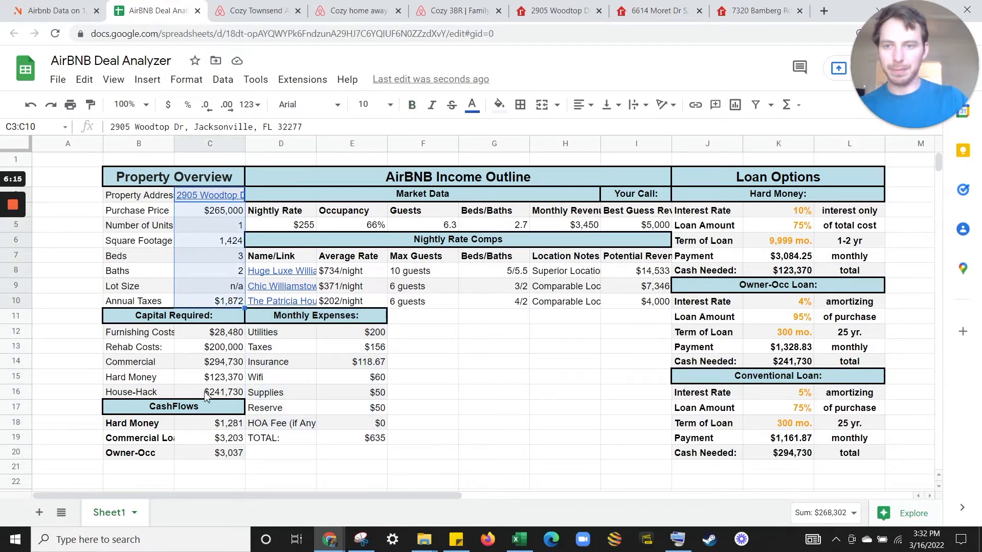
left_click(221, 335)
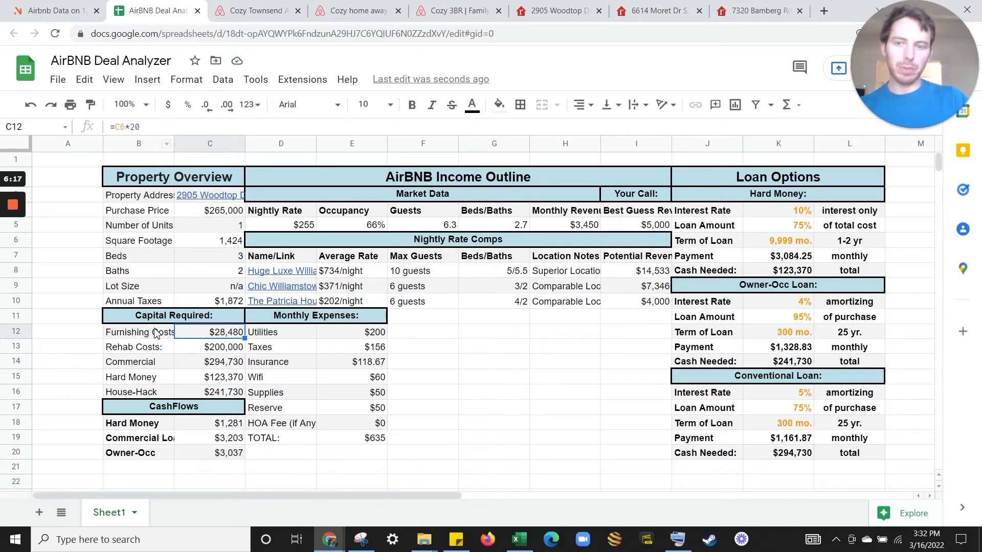
left_click_drag(157, 333, 210, 333)
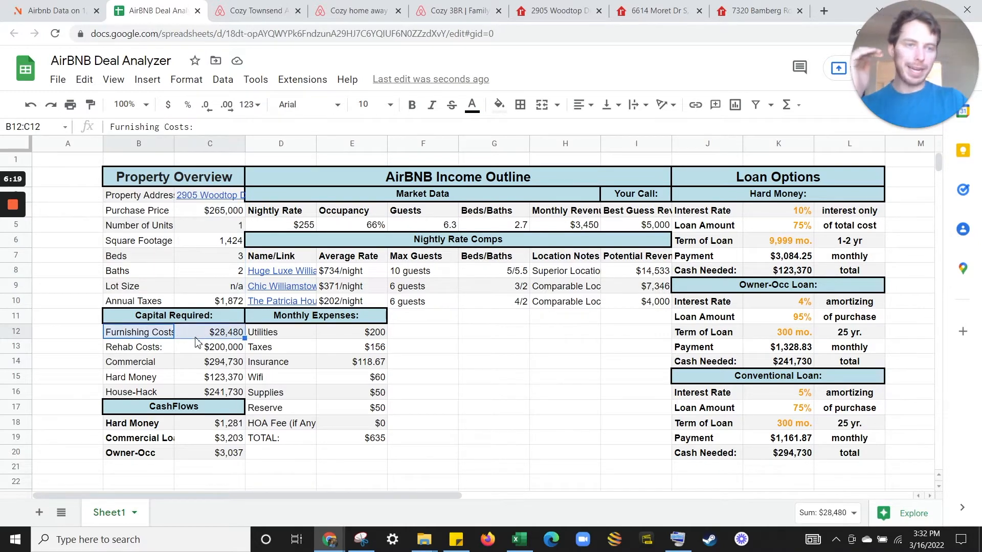
left_click(198, 339)
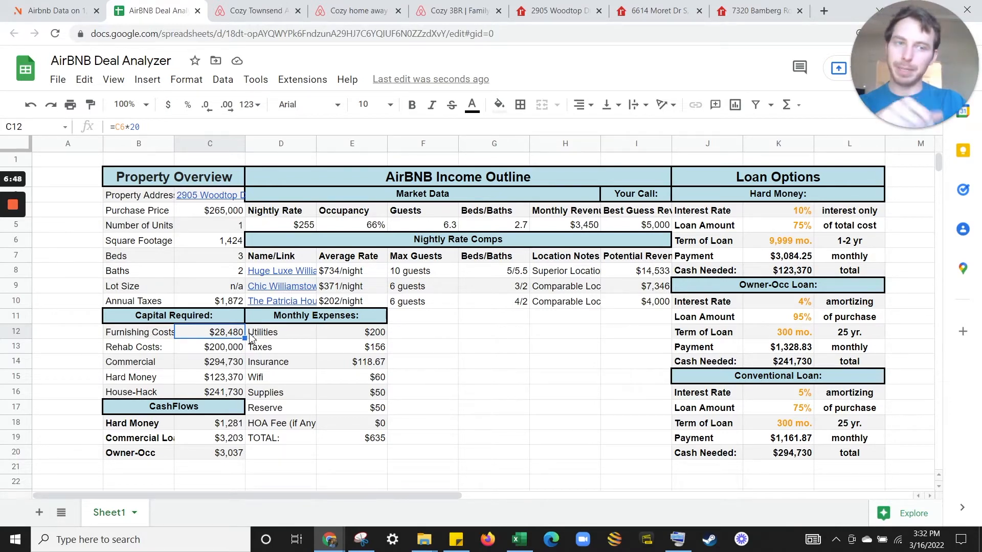
Change furnishing costs to =C6*10 ($14,240) and rehab costs to 10,000.
left_click(134, 128)
key("Return")
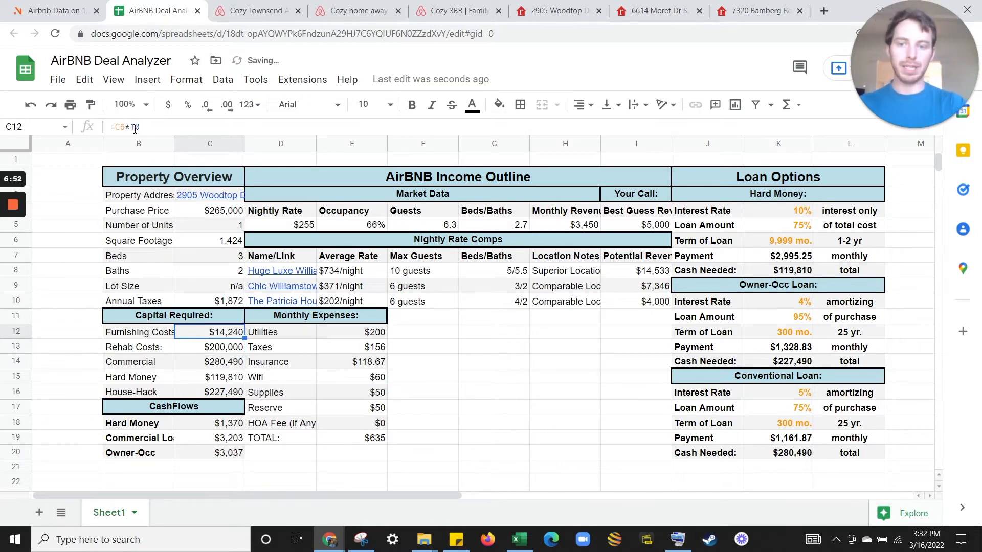
left_click(216, 353)
type("10,000")
key("Return")
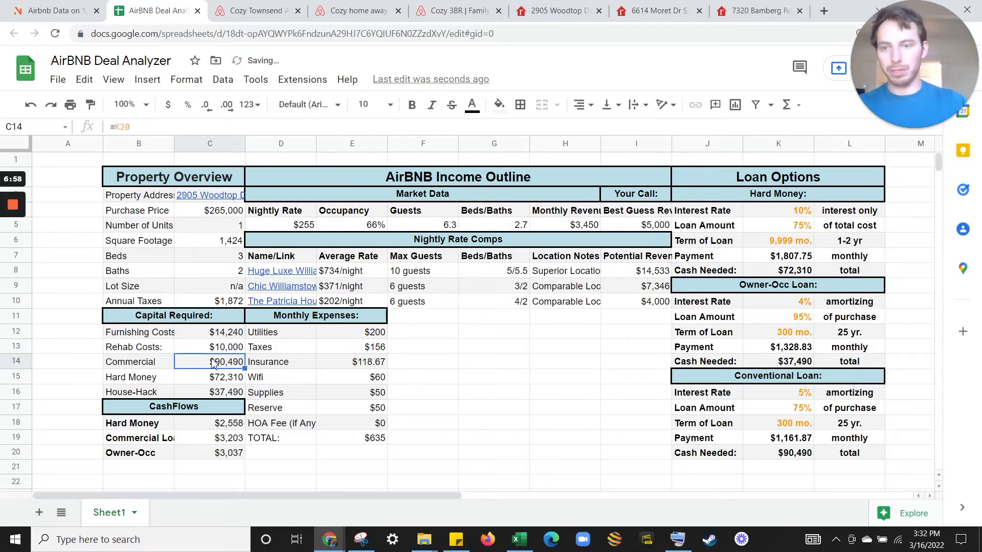
Color the property input values in C4:C10 and C12:C13 orange.
left_click_drag(212, 333, 215, 348)
left_click_drag(234, 306, 233, 209, "ctrl")
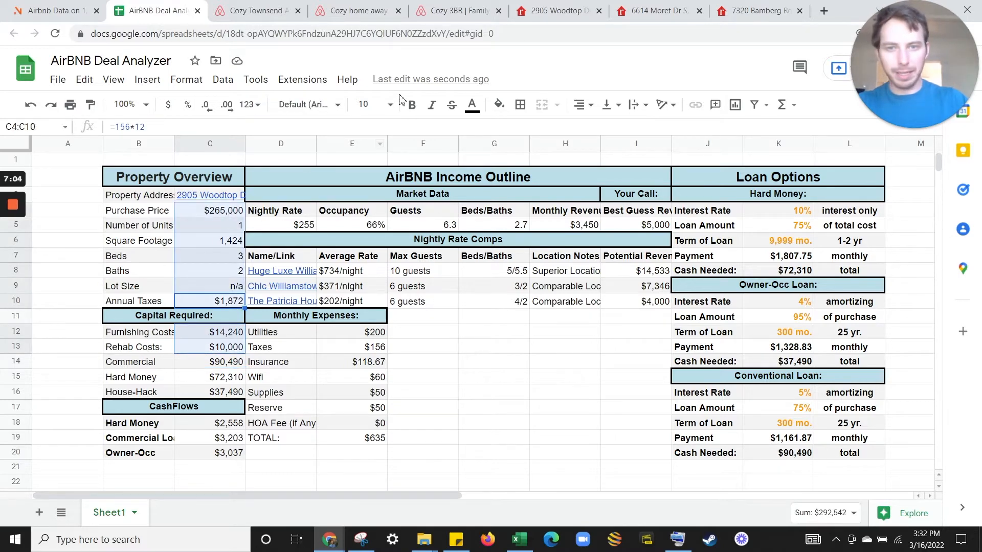
left_click(472, 104)
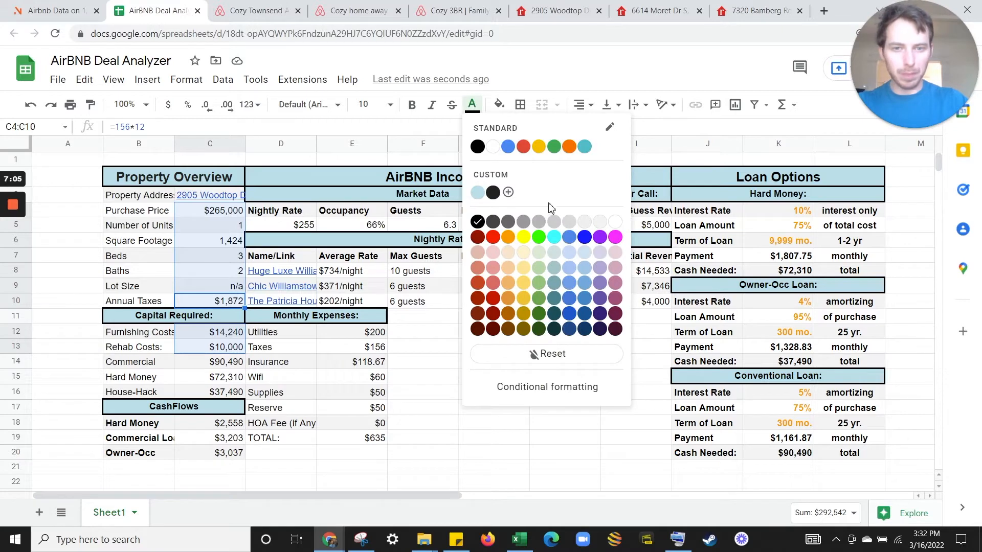
left_click(508, 237)
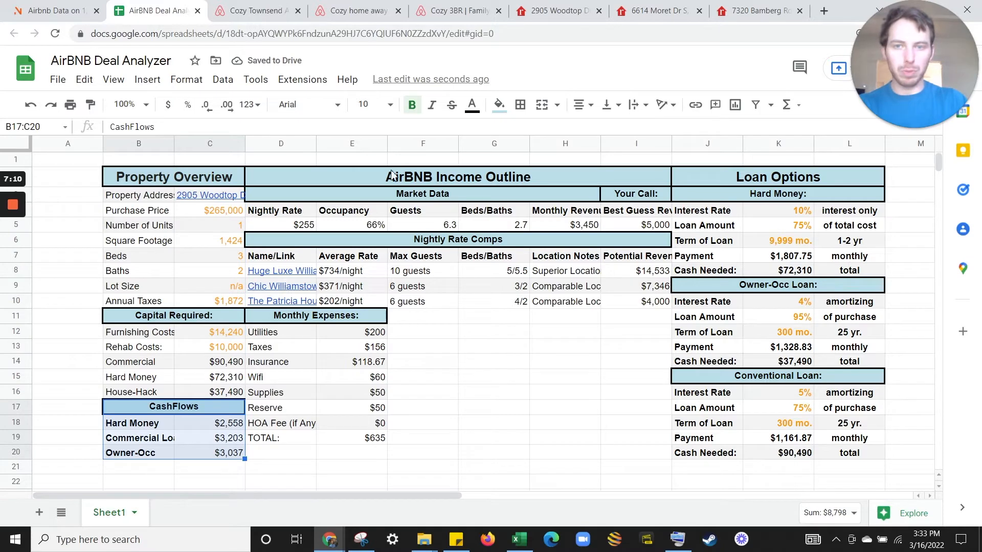
Copy the $149 average daily rate from AirDNA's Jacksonville market data.
left_click(46, 5)
mouse_move(486, 162)
left_mouse_down()
mouse_move(434, 161)
mouse_move(478, 160)
left_mouse_up()
key("ctrl+c")
left_click(154, 10)
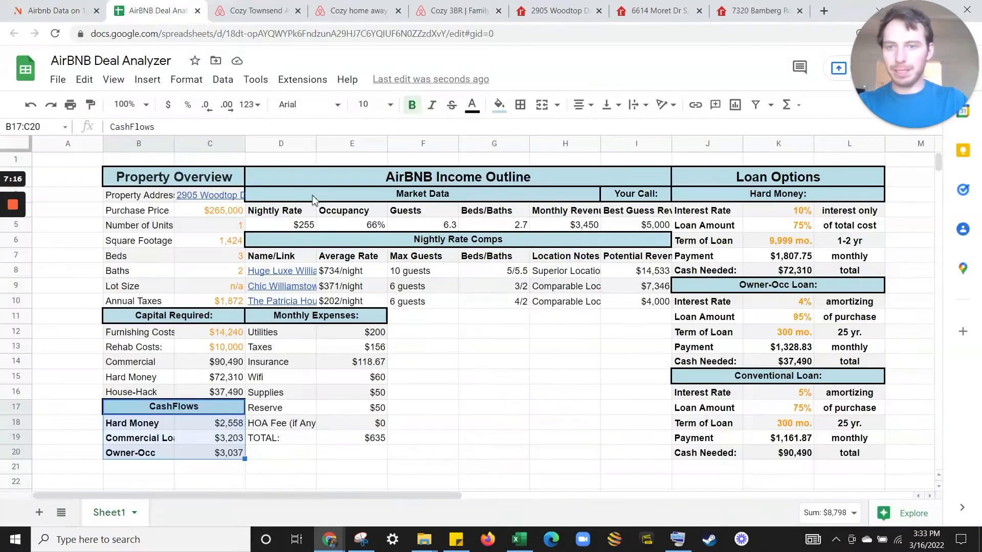
Paste the $149 nightly rate into D5 and 69% occupancy into E5.
left_click(301, 226)
key("ctrl+v")
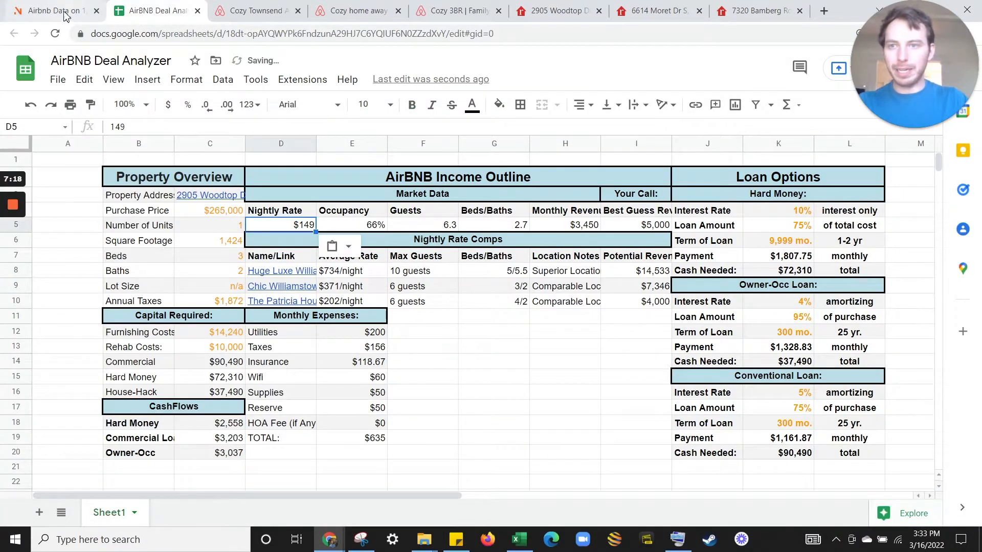
left_click(51, 11)
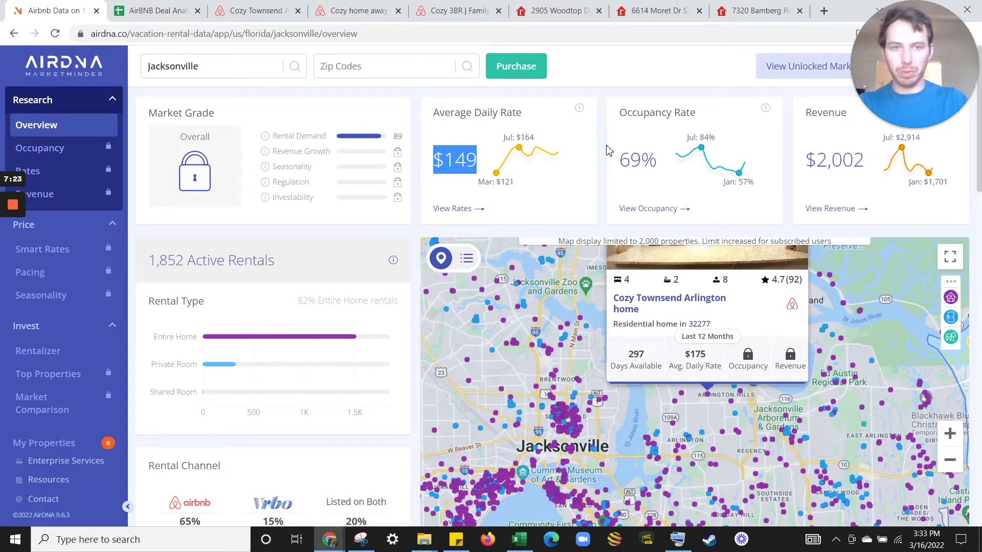
double_click(658, 164)
left_click_drag(658, 163, 624, 162)
key("ctrl+c")
left_click(153, 10)
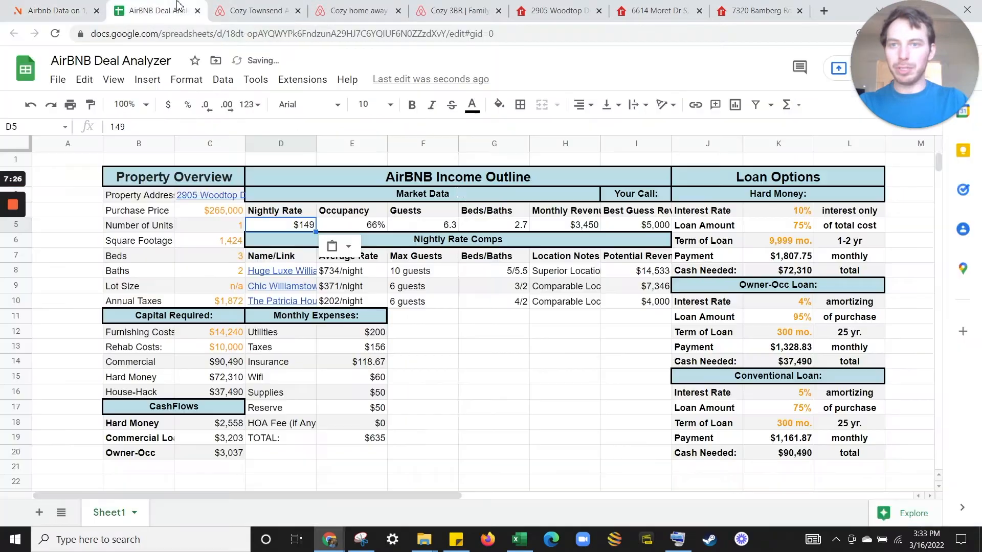
left_click(364, 227)
key("ctrl+v")
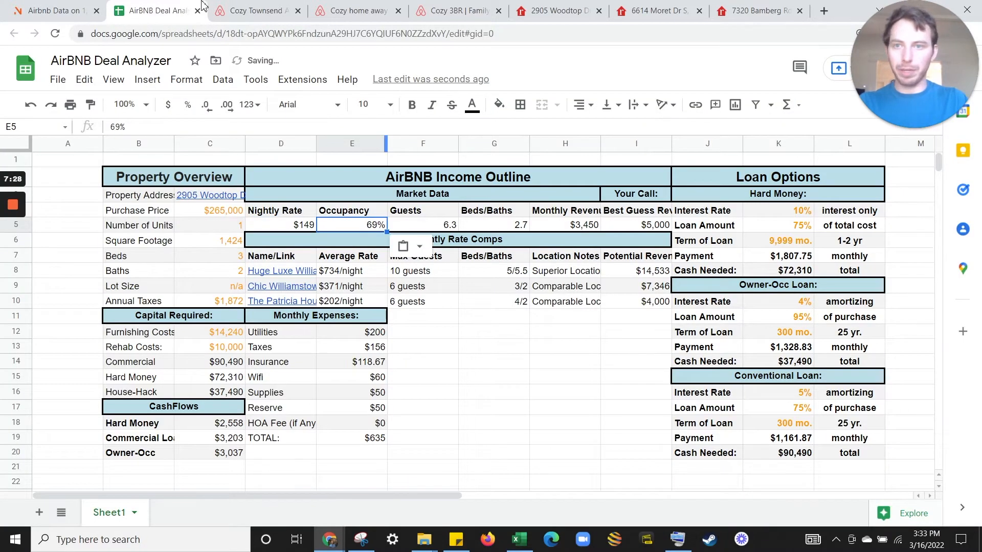
Copy AirDNA's $2,002 monthly revenue into H5.
left_click(53, 10)
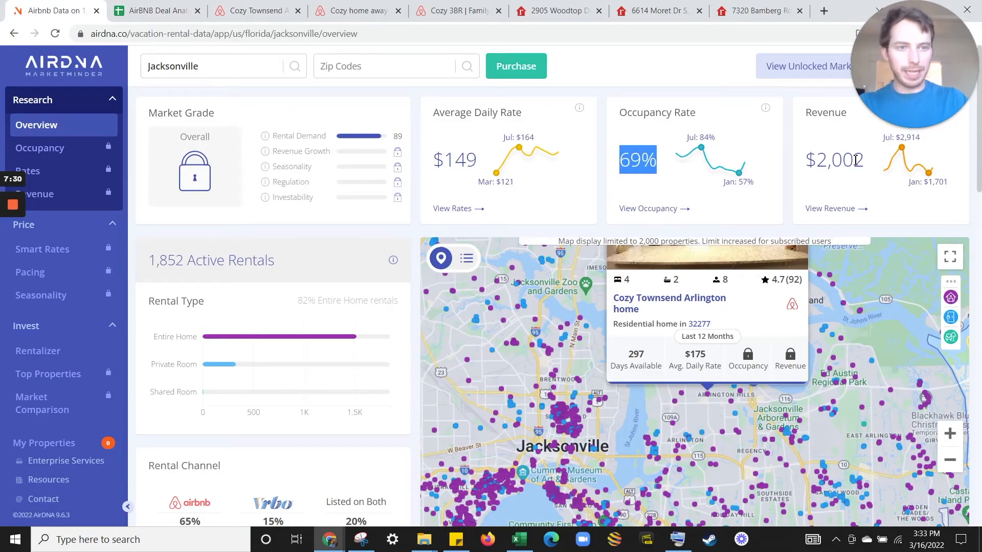
left_click_drag(866, 160, 813, 163)
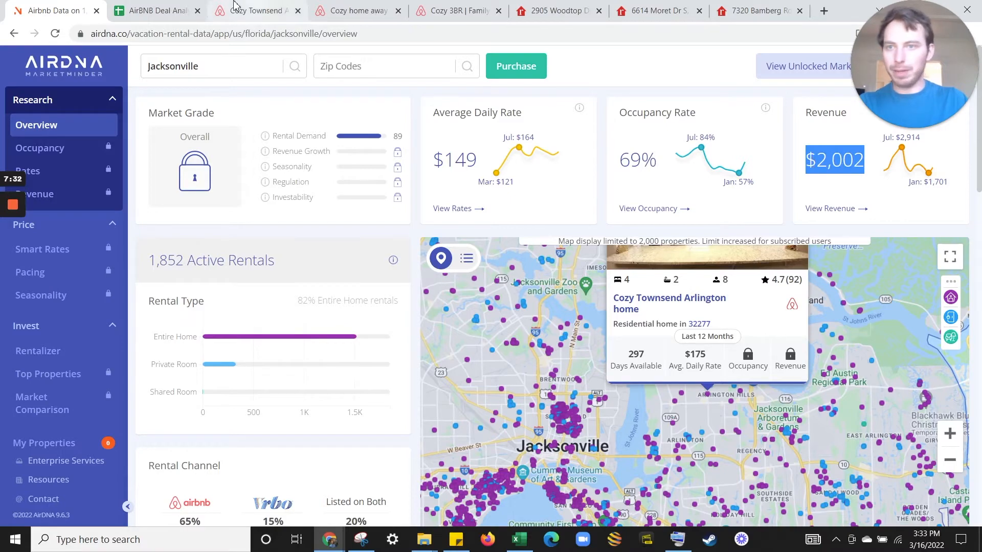
left_click(153, 10)
left_click(567, 227)
type("$2,002")
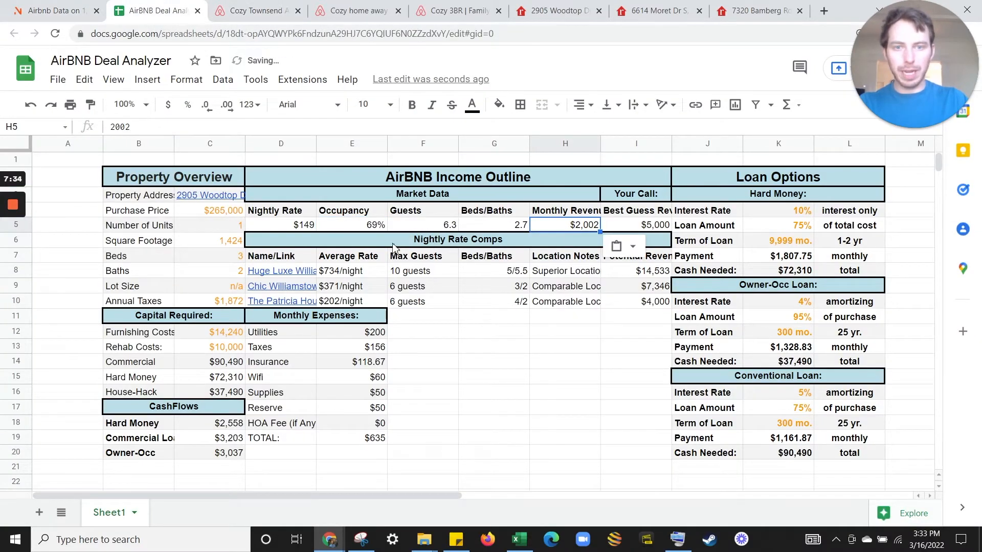
Enter 5.2 guests in F5 and 2 beds in G5.
left_click(54, 11)
scroll(243, 313, "down", 7)
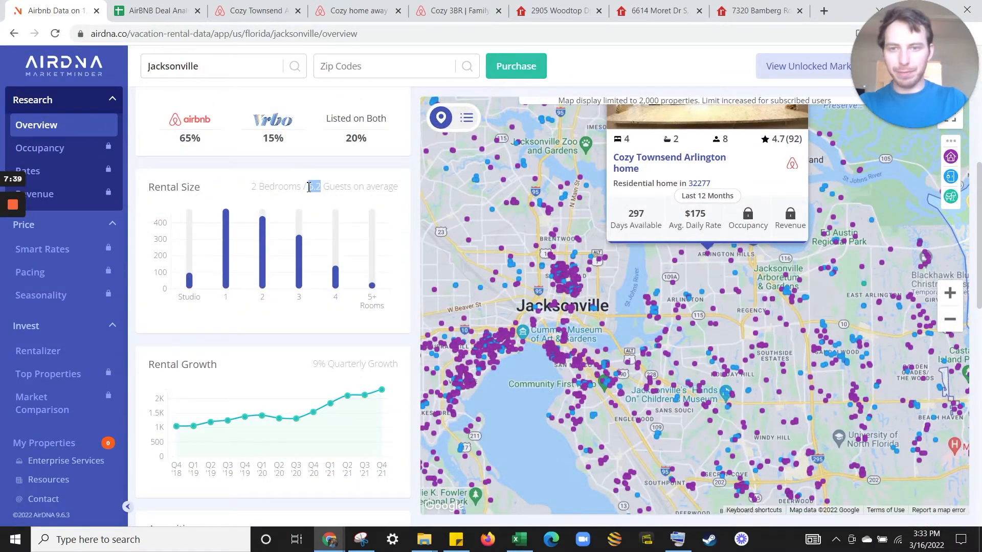
left_click(153, 11)
left_click(444, 226)
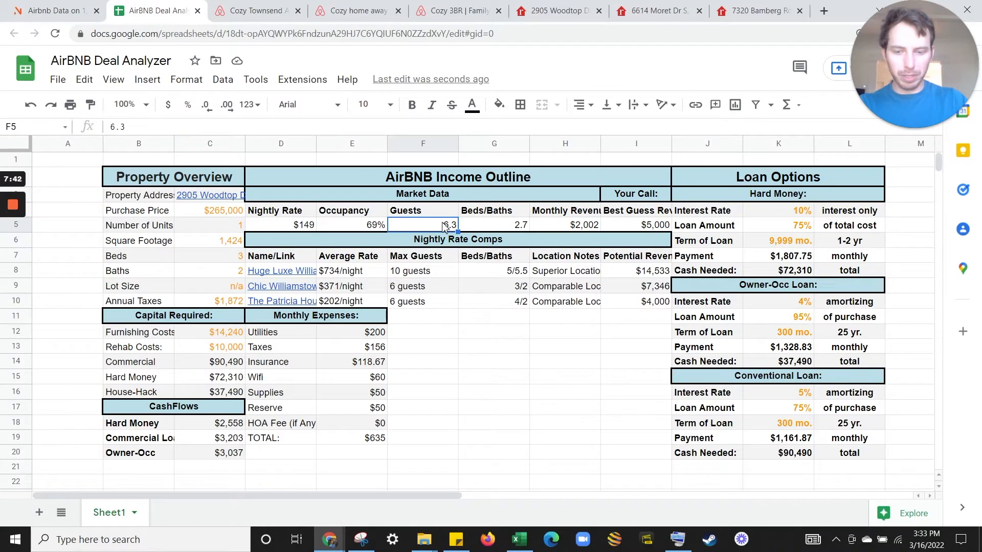
type("5.2")
key("Tab")
type("2")
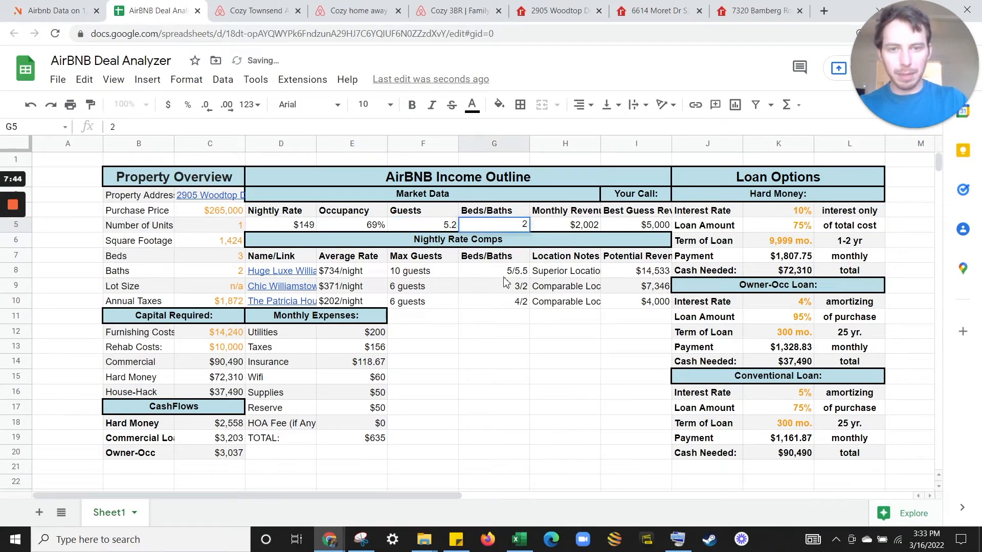
left_click(511, 299)
Check the Cozy Townsend listing and AirDNA data for the first comp's $175 average rate.
left_click(256, 8)
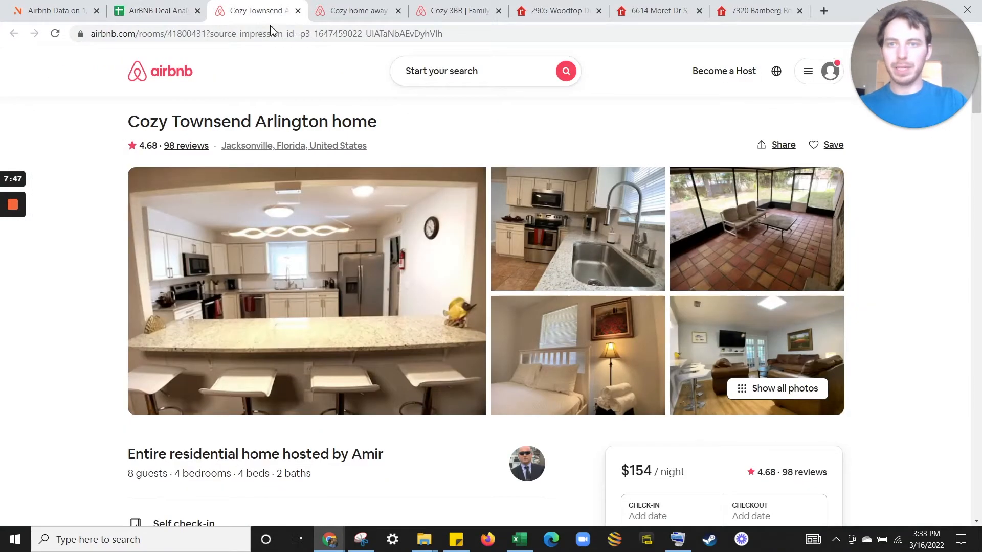
left_click(254, 34)
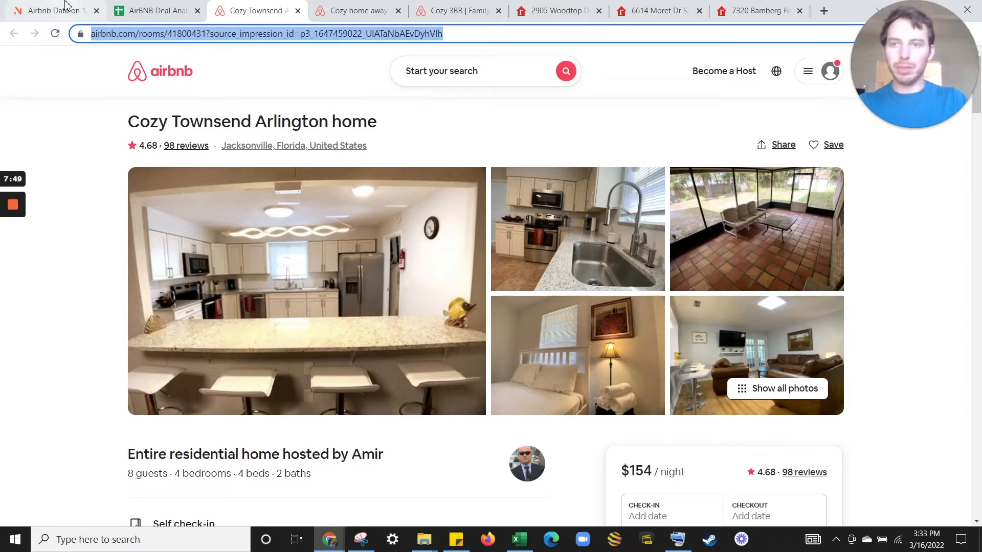
left_click(65, 7)
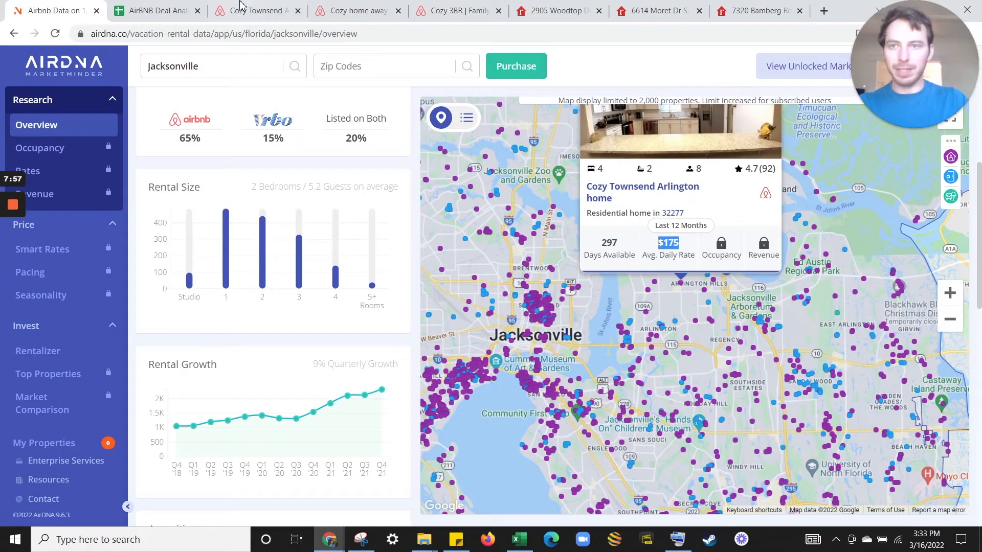
left_click(163, 7)
left_click(365, 275)
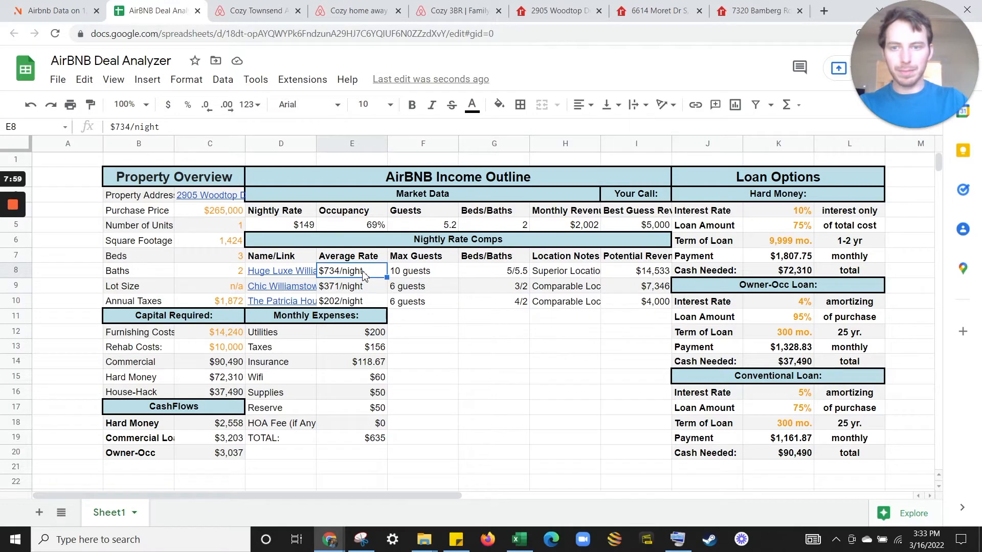
Link the first comp's name, Cozy Townsend Arlington home, to its Airbnb listing address.
left_click(227, 10)
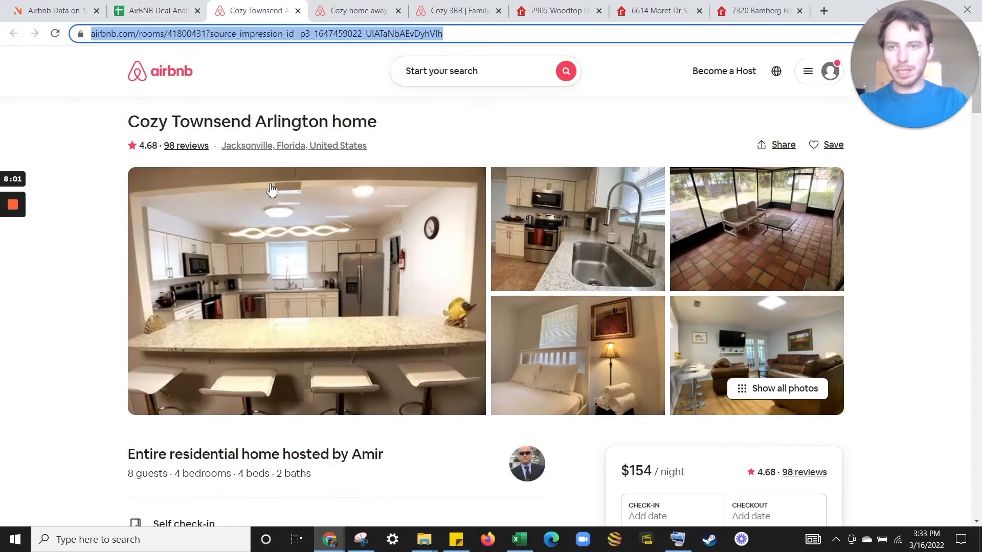
triple_click(326, 123)
left_click(198, 6)
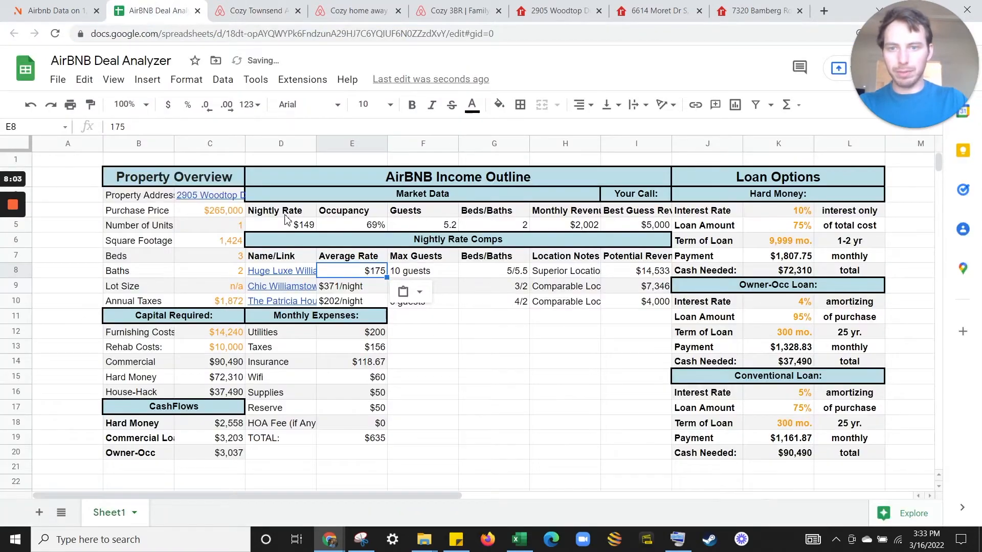
left_click(290, 272)
left_click(290, 282)
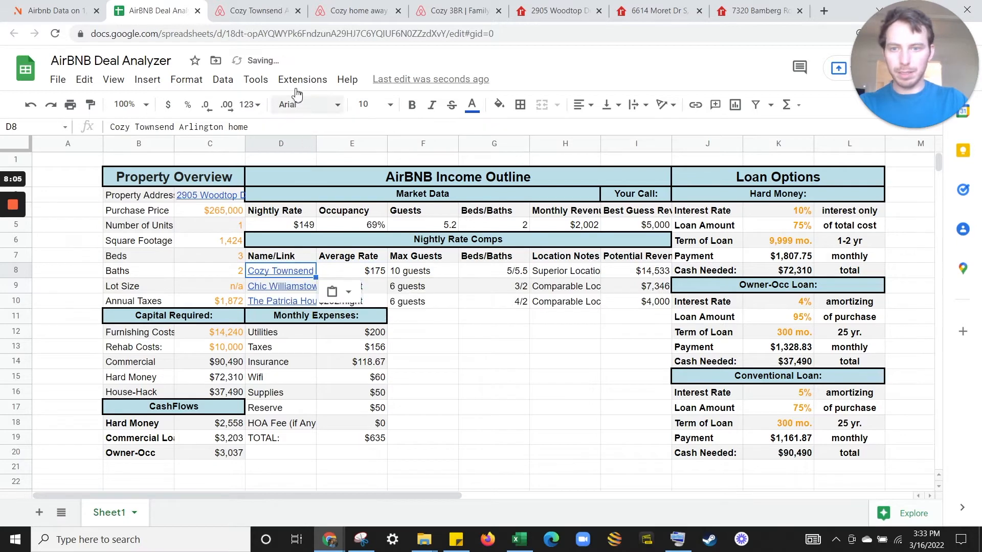
left_click(263, 11)
left_click(268, 33)
key("ctrl+c")
left_click(142, 3)
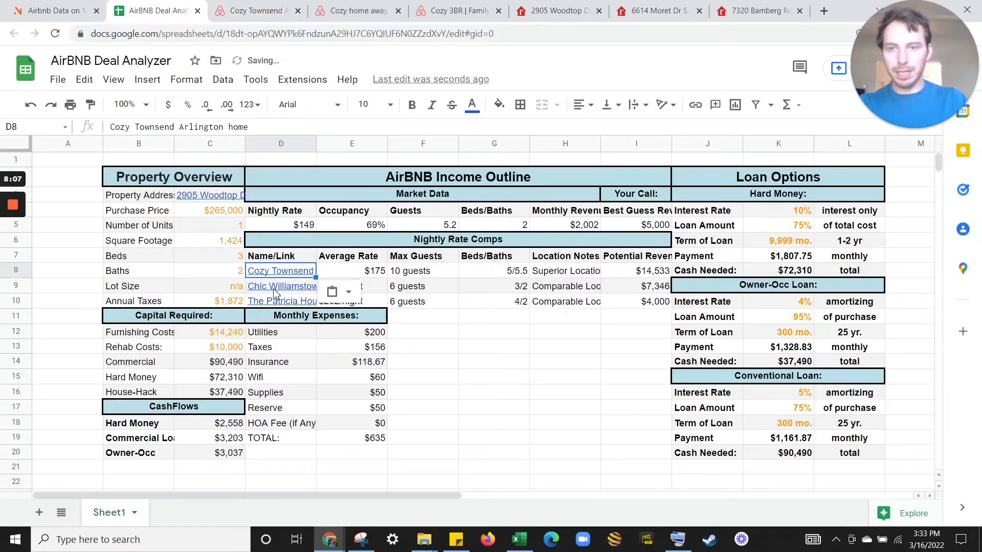
key("ctrl+k")
key("ctrl+v")
key("Return")
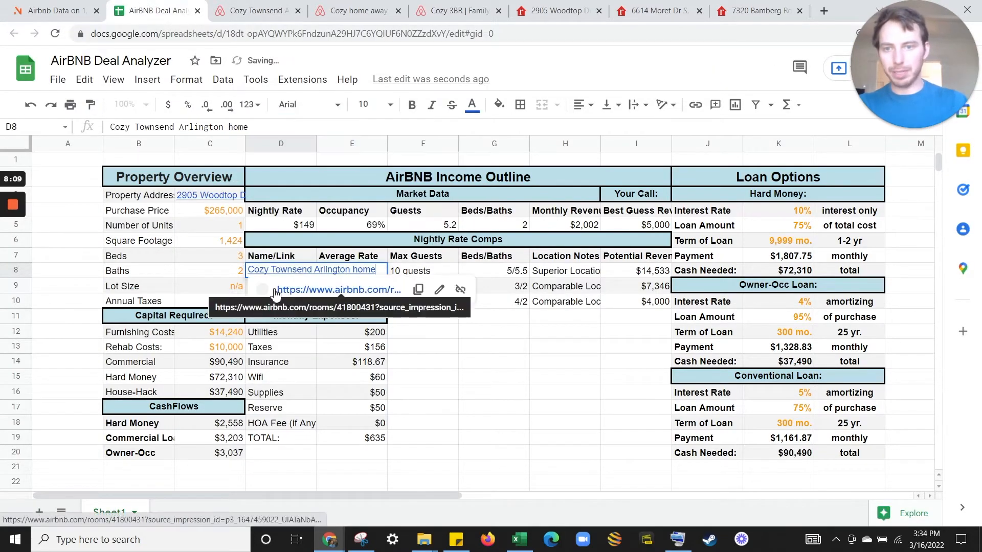
Enter 8 guests and 4/2 beds and baths for the first comp.
left_click(452, 270)
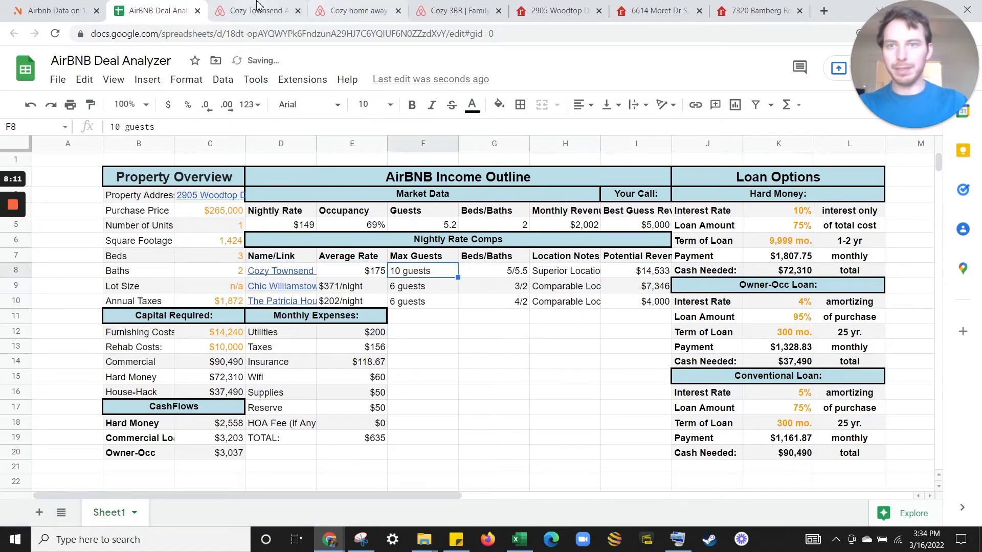
left_click(253, 10)
left_click(200, 4)
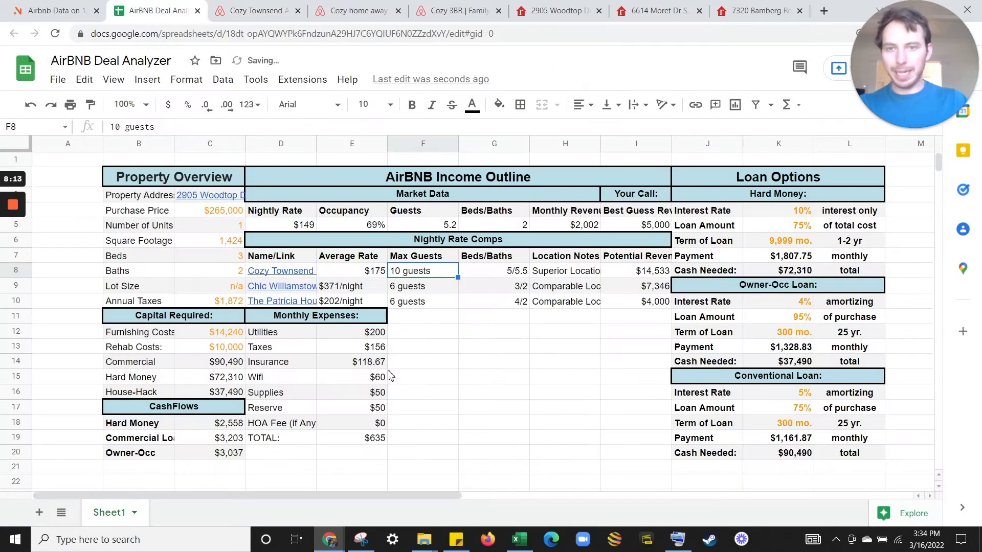
type("8 guest")
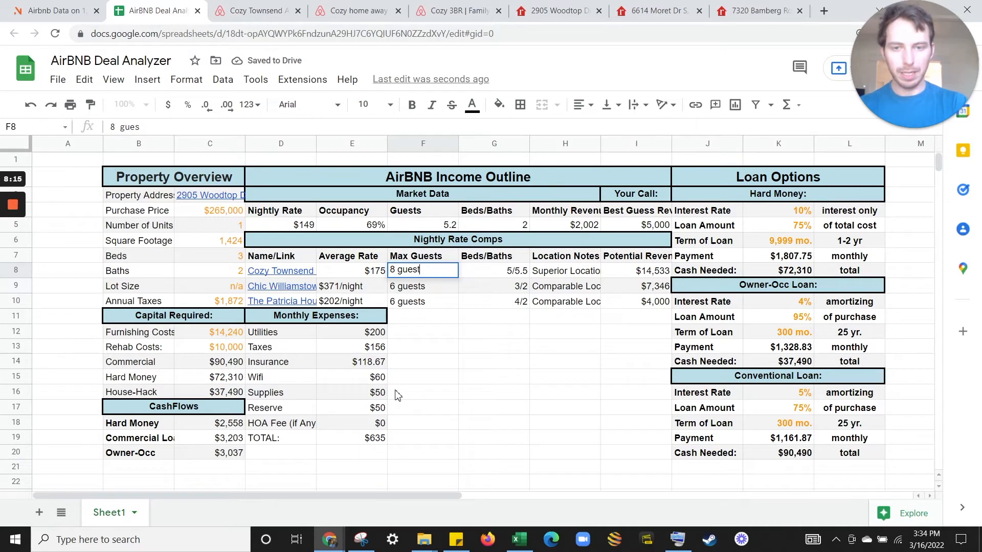
type("s")
key("Tab")
left_click(240, 11)
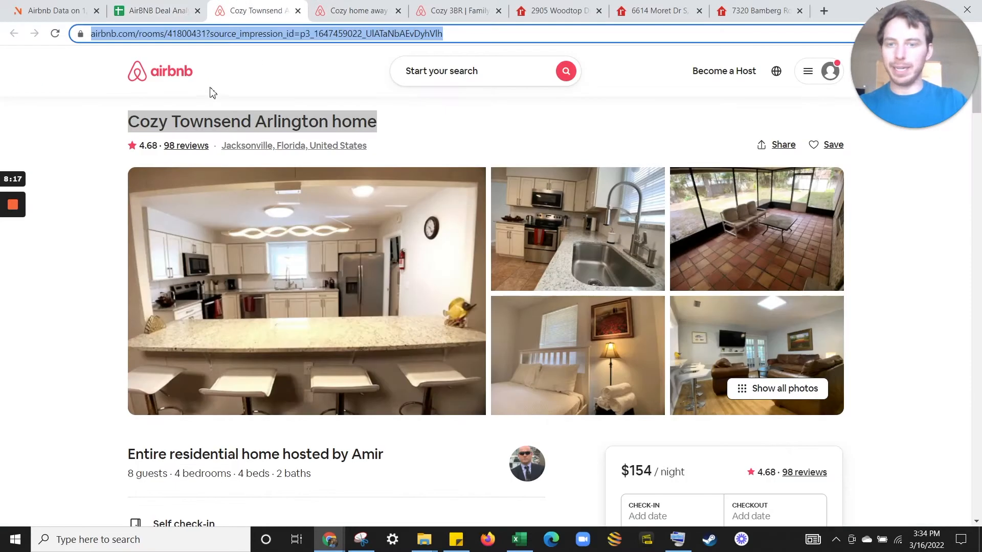
left_click(156, 15)
type("4/2")
key("Tab")
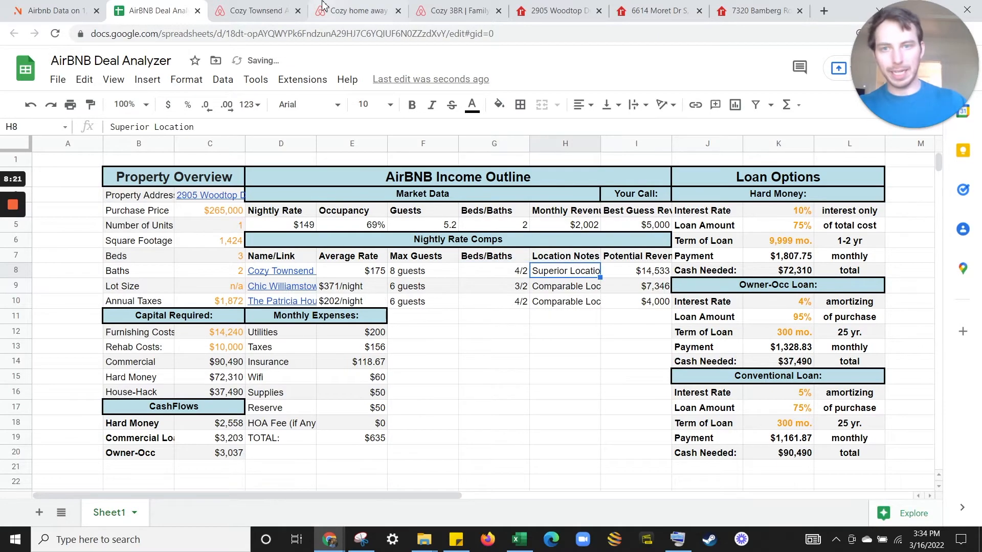
Note the first comp's location as 'same area' after checking the listing and AirDNA map.
left_click(227, 8)
scroll(429, 261, "down", 4)
scroll(429, 265, "down", 3)
scroll(449, 255, "up", 4)
key("ctrl+1")
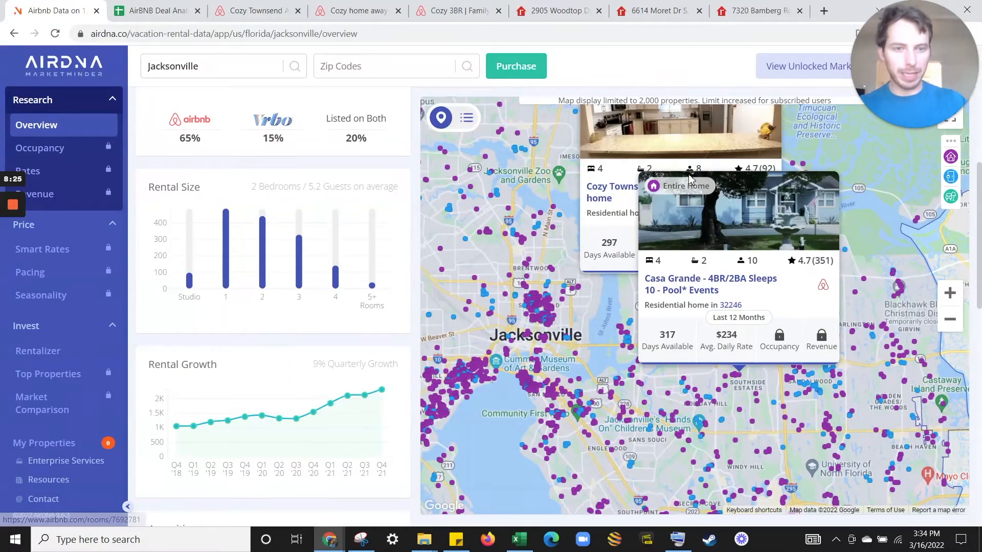
left_click(179, 5)
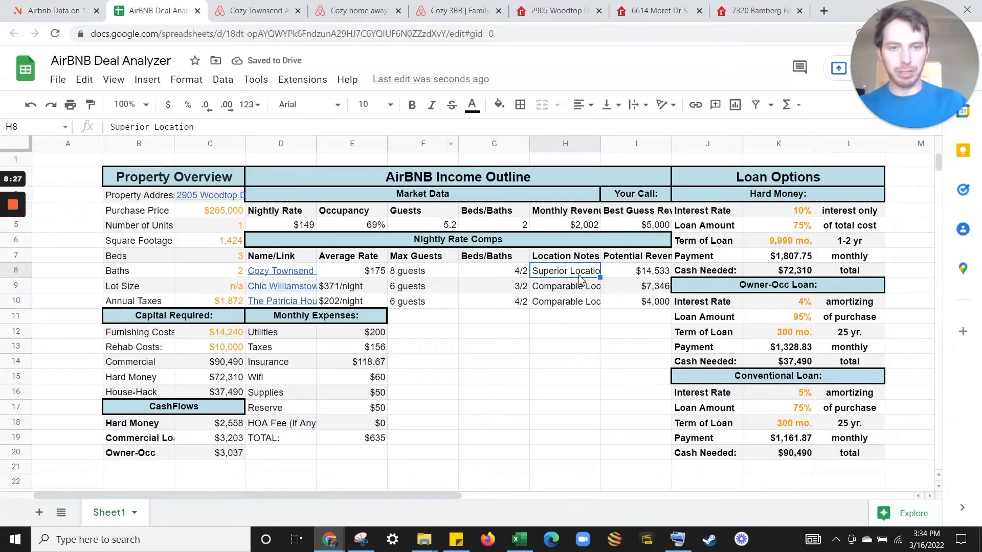
type("same area")
key("Return")
key("Left")
key("Left")
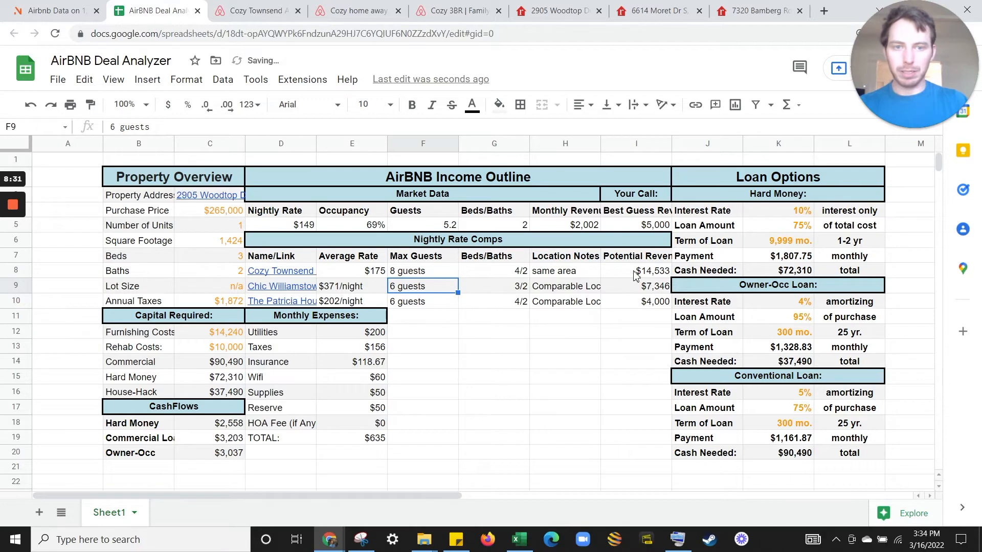
Set the first comp's potential revenue in I8 to =175*E5*365, giving $44,074.
left_click(634, 275)
type("=175*")
left_click(377, 227)
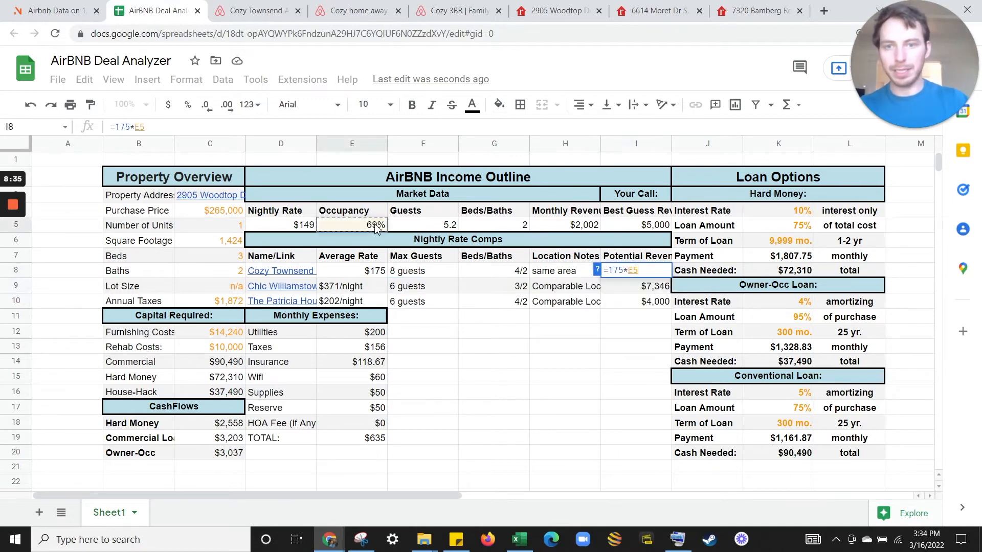
type("*365")
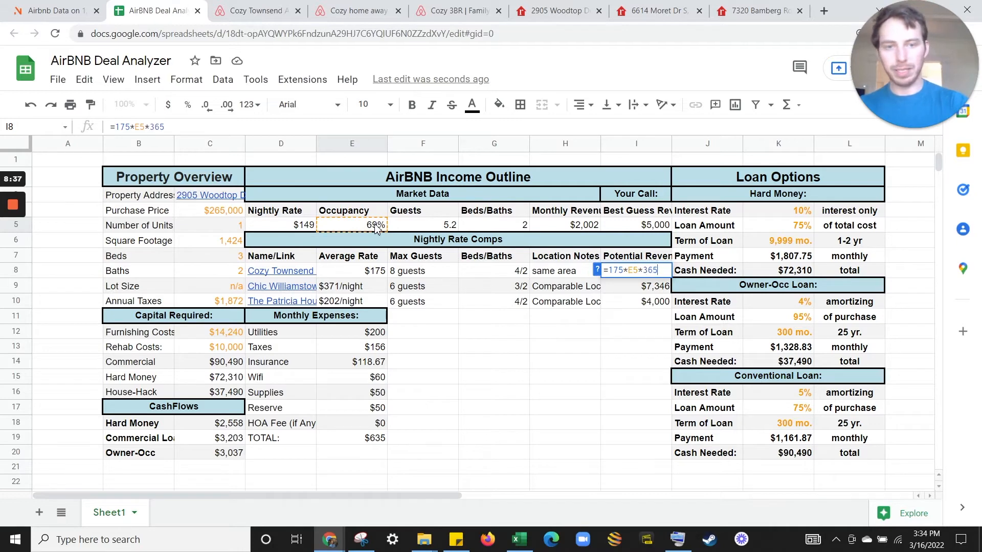
key("Return")
left_click(631, 262)
left_click(632, 273)
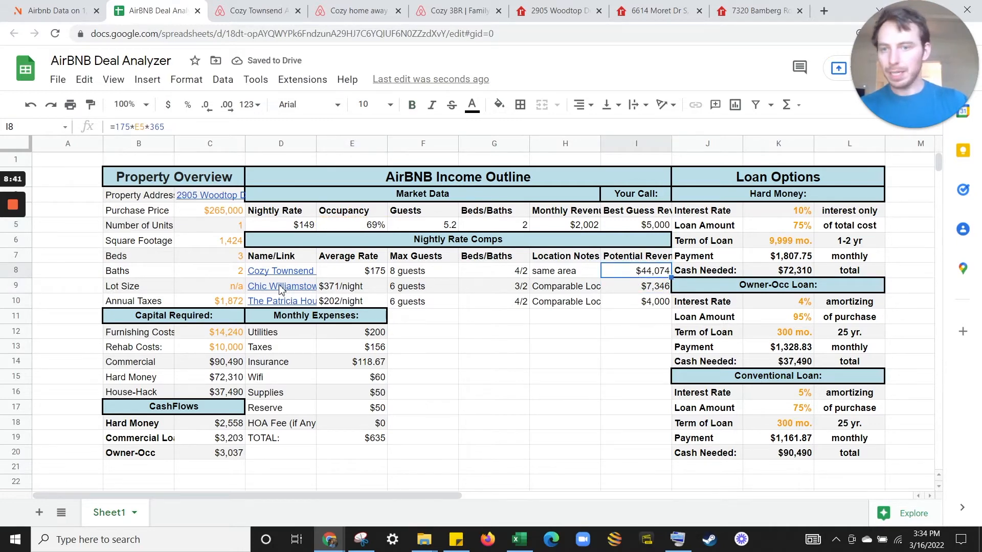
Put the 'Cozy home away from home.' title in D9 and link it to its Airbnb listing URL.
left_click(358, 11)
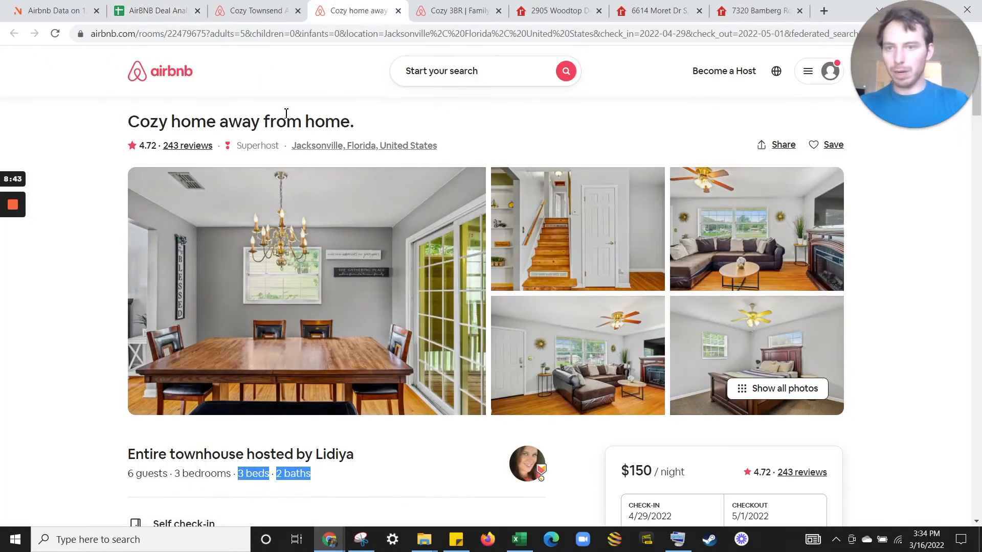
triple_click(321, 124)
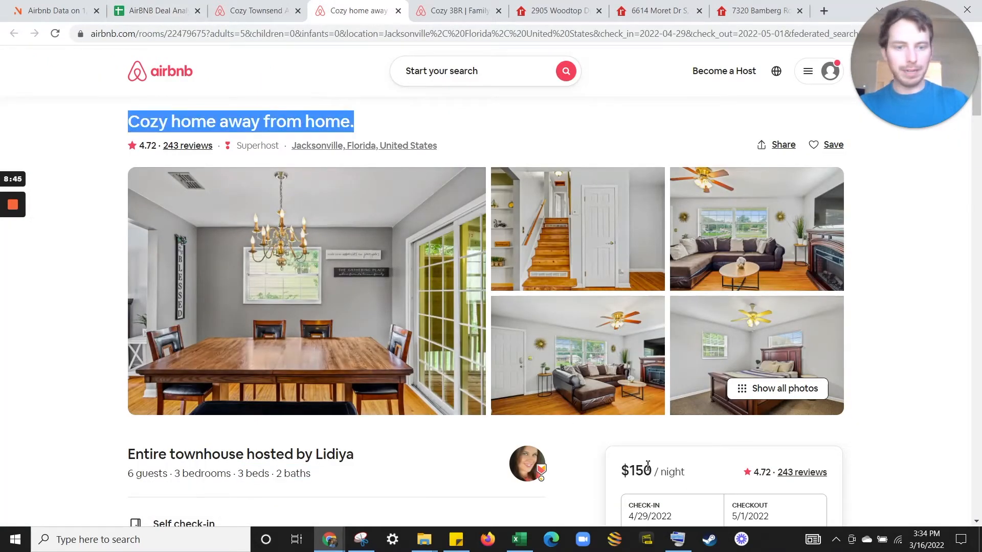
left_click(159, 10)
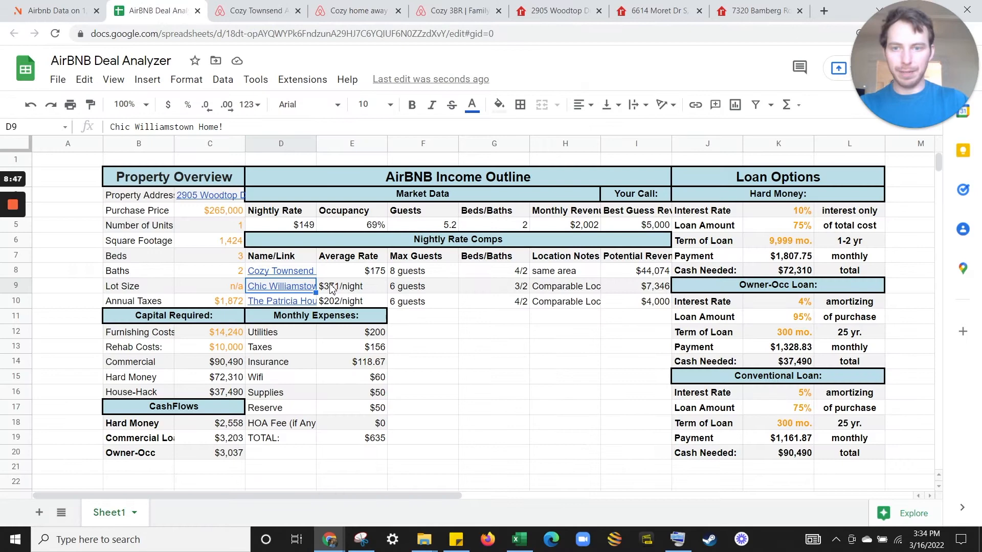
left_click(358, 11)
left_click(330, 41)
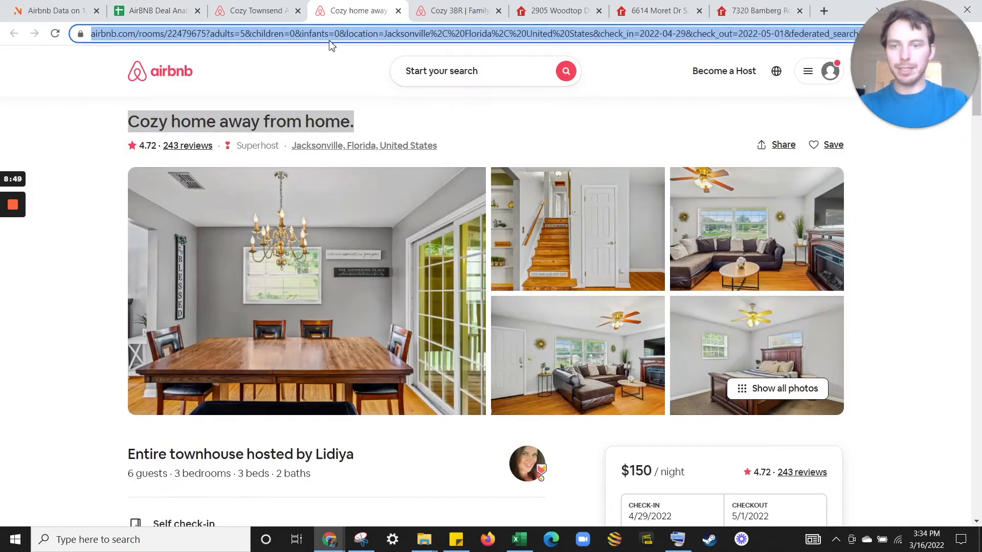
left_click(190, 7)
key("ctrl+k")
key("ctrl+v")
key("Return")
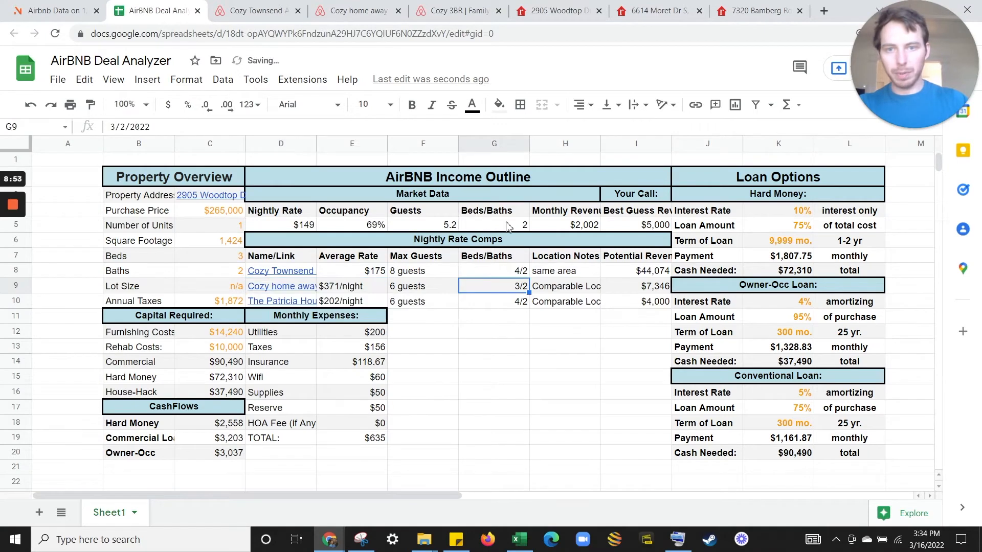
left_click(358, 11)
left_click(103, 8)
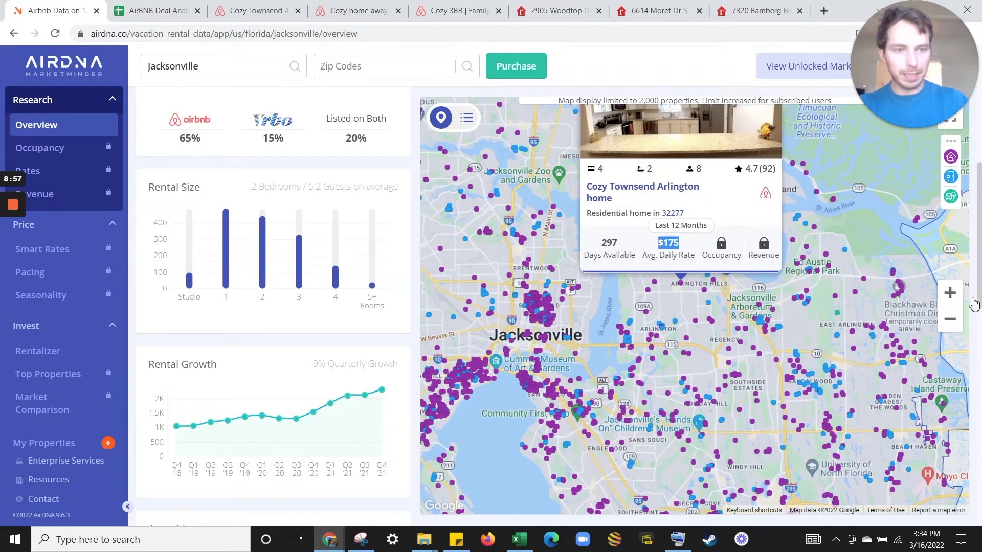
Zoom the AirDNA map into Arlington and open the Cozy 3BR listing in a new tab.
left_click(951, 294)
left_click(950, 294)
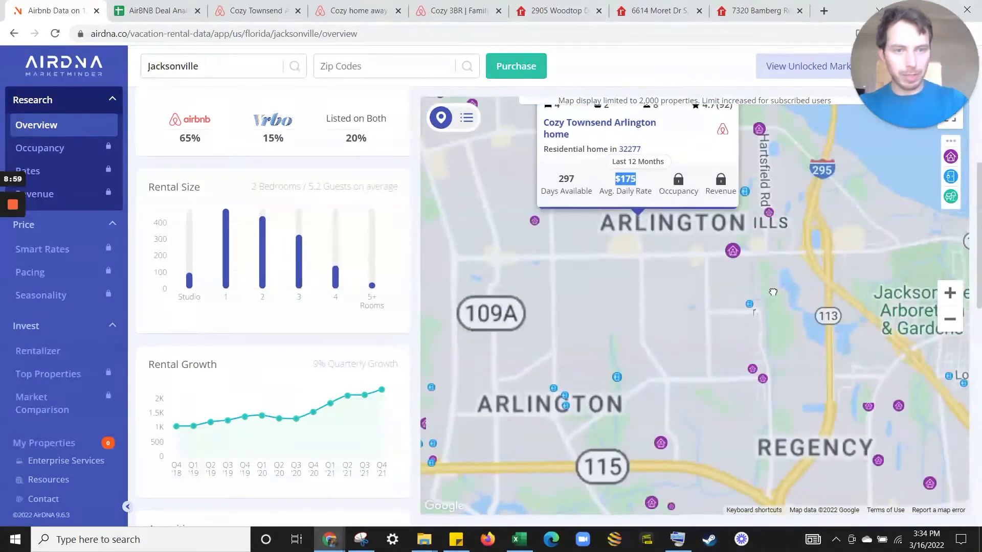
left_click(748, 268)
left_click(711, 306)
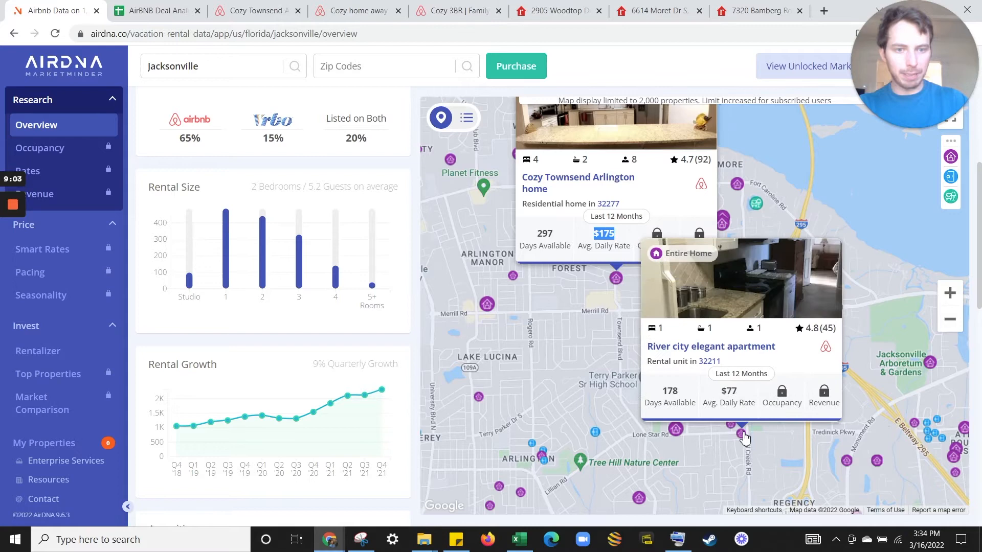
mouse_move(677, 430)
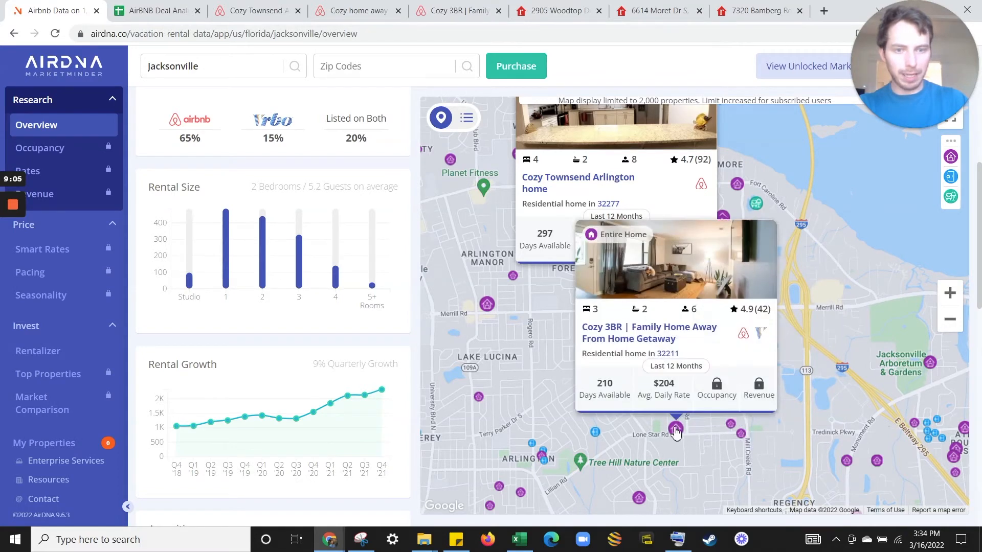
left_click(677, 432)
right_click(642, 337)
left_click(665, 347)
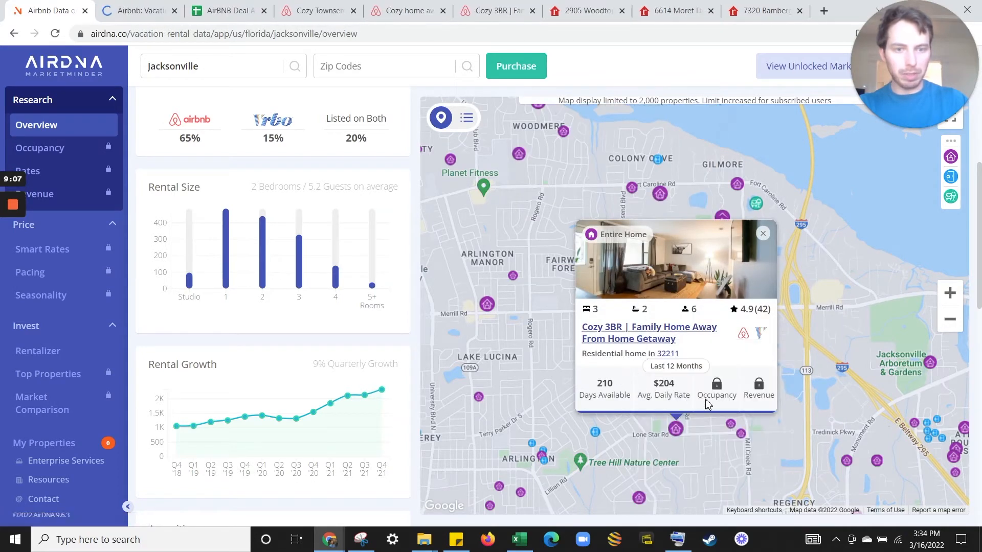
Review the Cozy Townsend, Cozy home away and Cozy 3BR Airbnb listing pages.
left_click(302, 9)
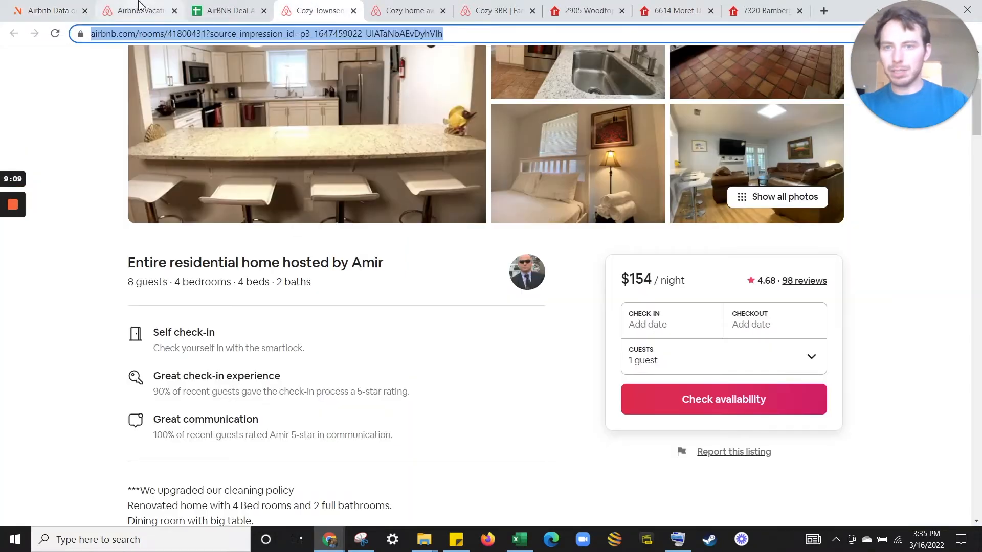
left_click(394, 6)
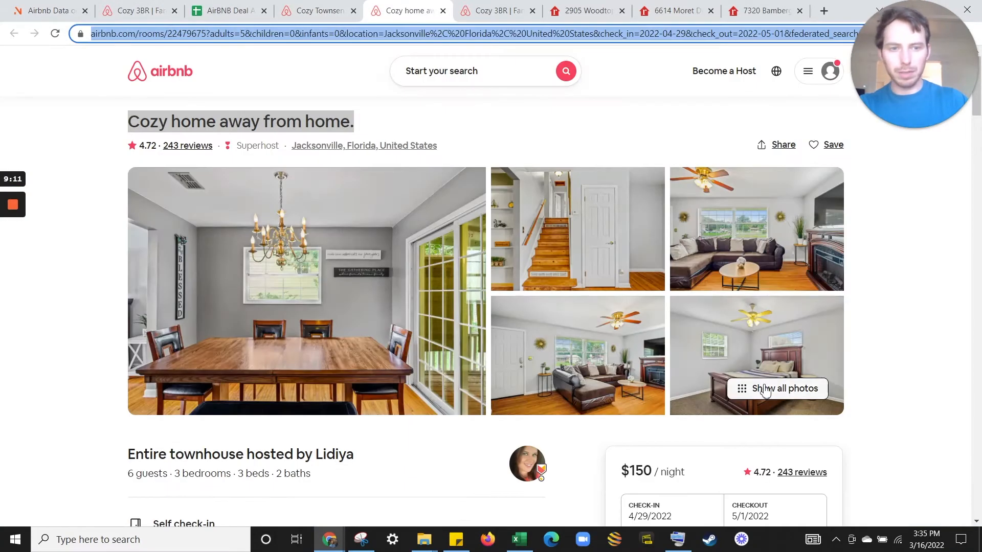
left_click(136, 9)
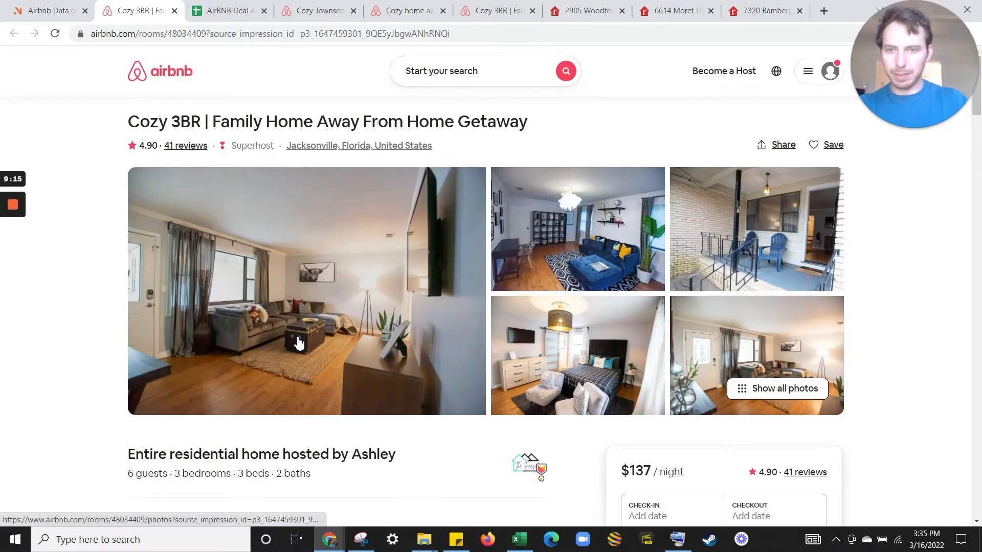
left_click(406, 9)
left_click_drag(282, 6, 225, 9)
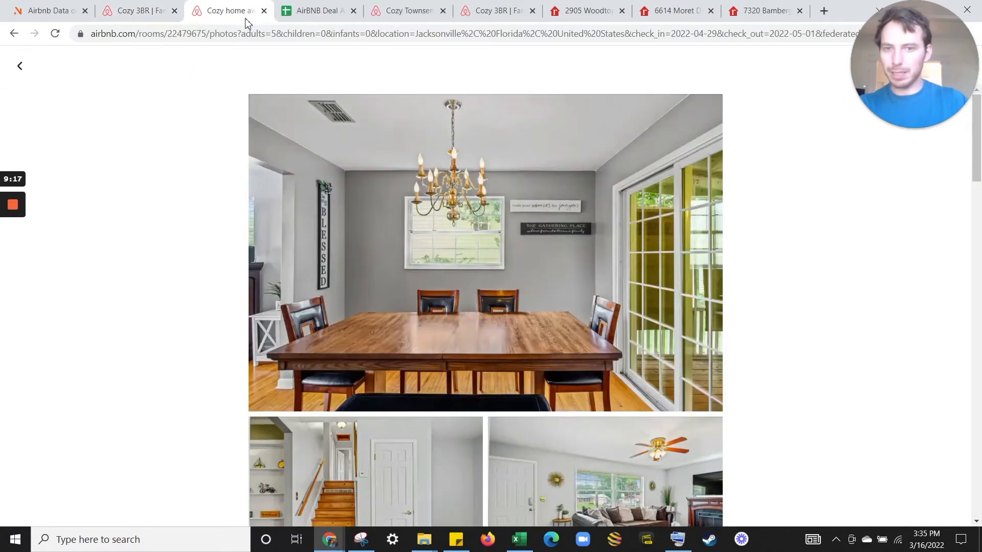
scroll(460, 215, "down", 10)
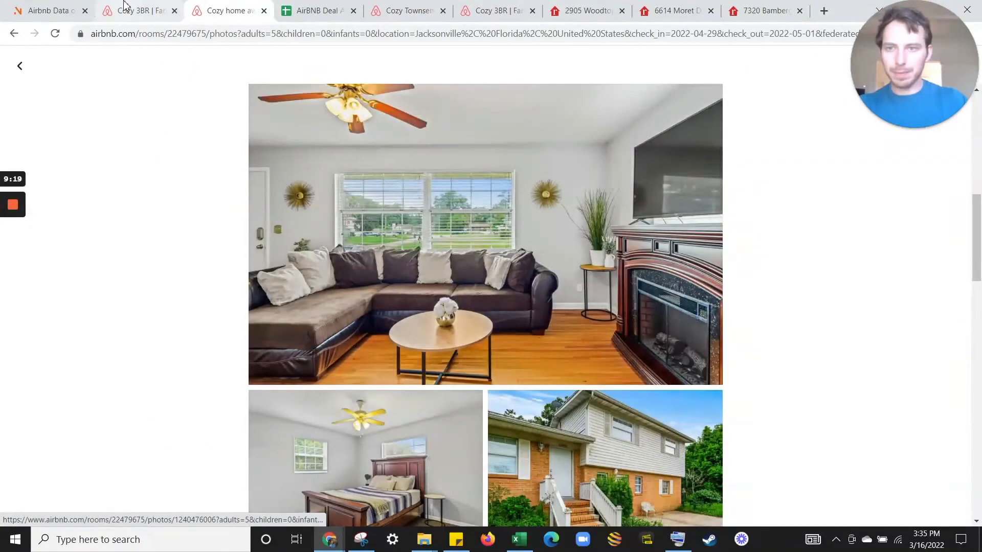
left_click(138, 10)
scroll(465, 276, "down", 2)
left_click(25, 6)
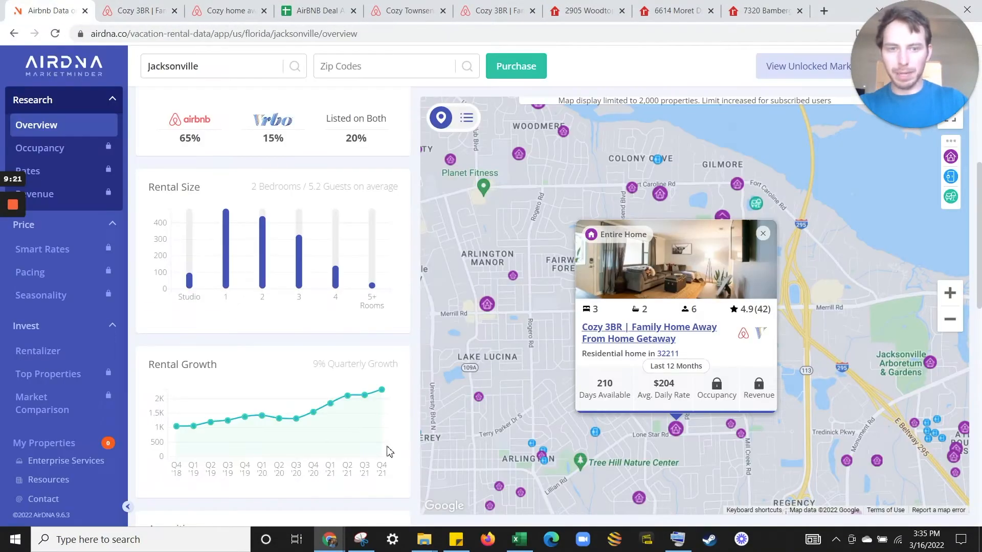
Compare nearby rentals' average daily rates across the Arlington area of the AirDNA map.
left_click(763, 234)
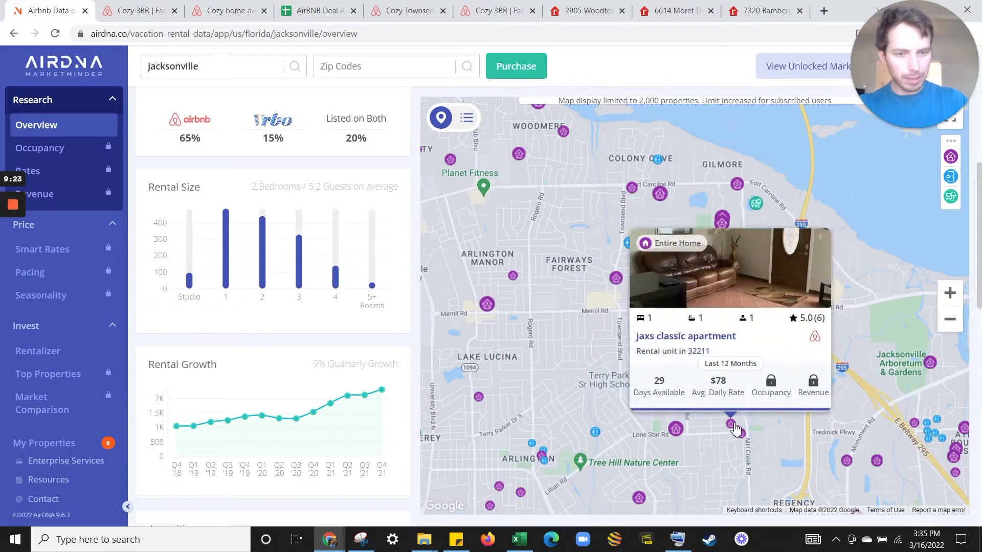
mouse_move(639, 499)
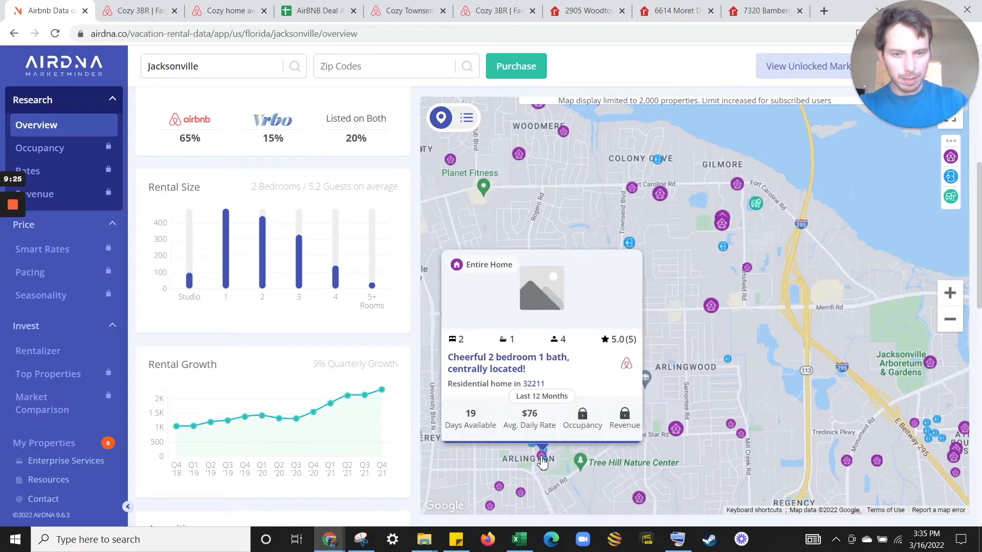
mouse_move(681, 431)
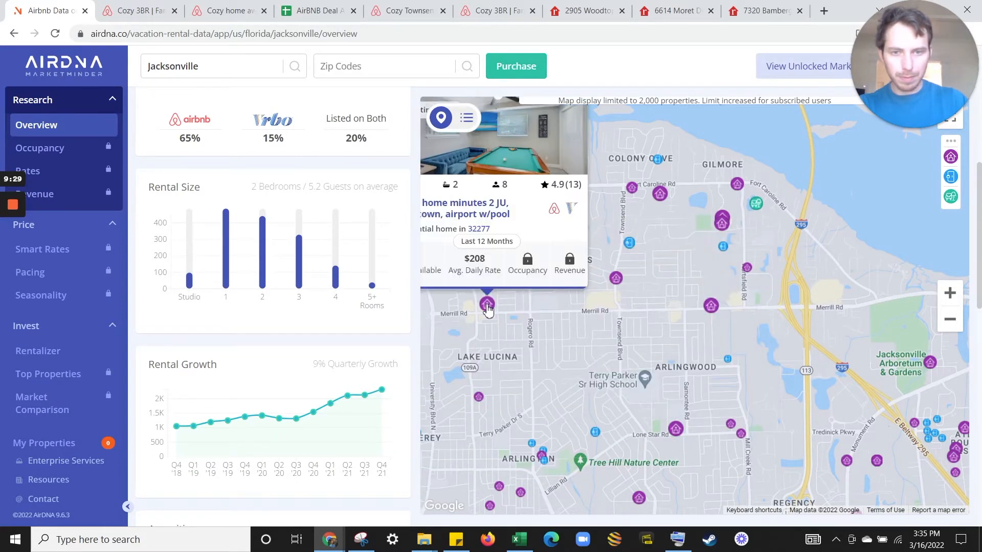
left_click_drag(557, 314, 633, 345)
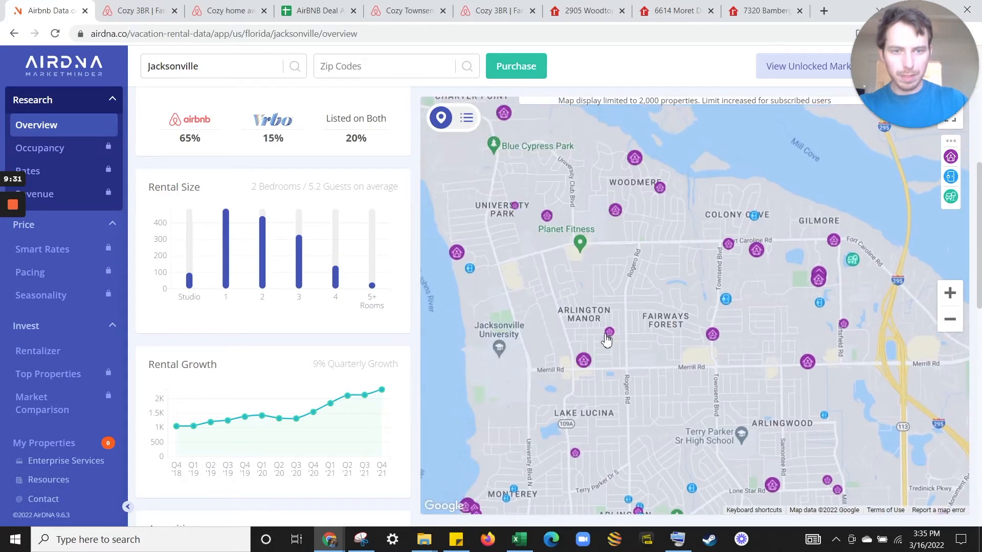
mouse_move(717, 338)
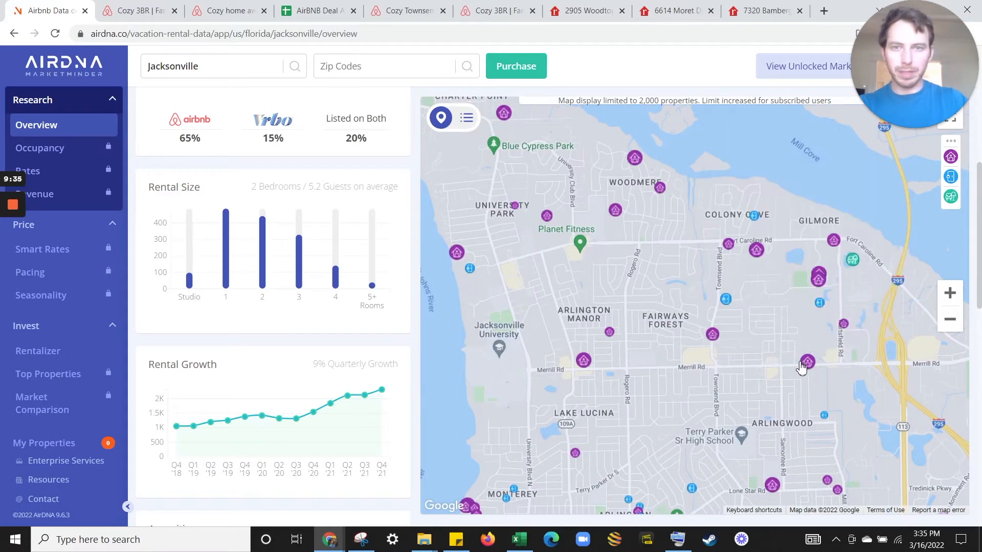
Verify the Cozy Townsend comp's link in the sheet and close its listing tab.
left_click(405, 6)
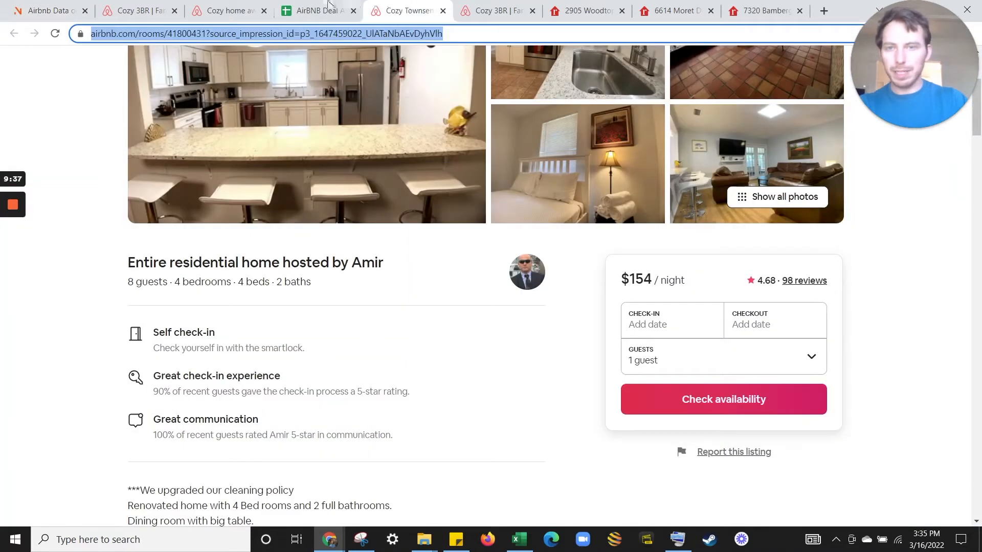
left_click(328, 5)
left_click(289, 271)
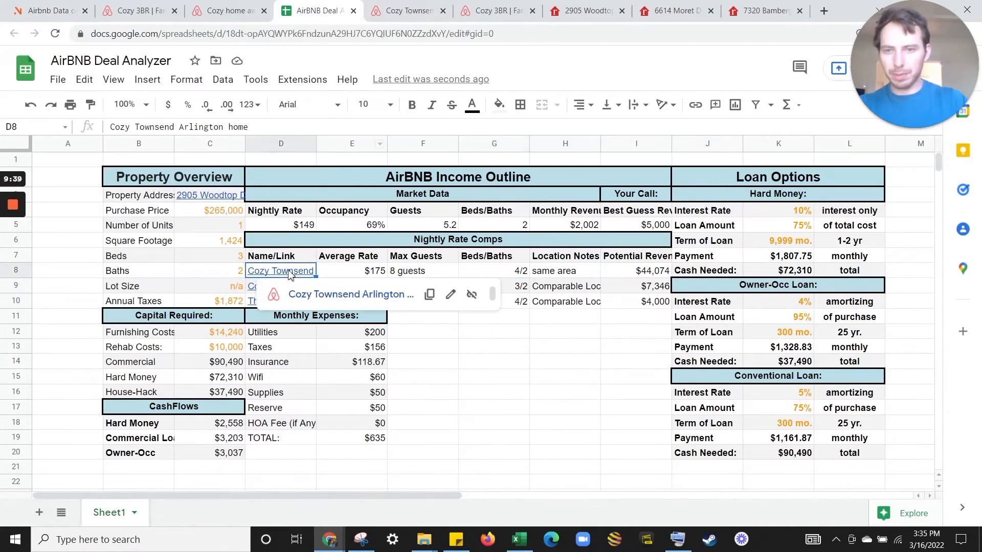
left_click(443, 10)
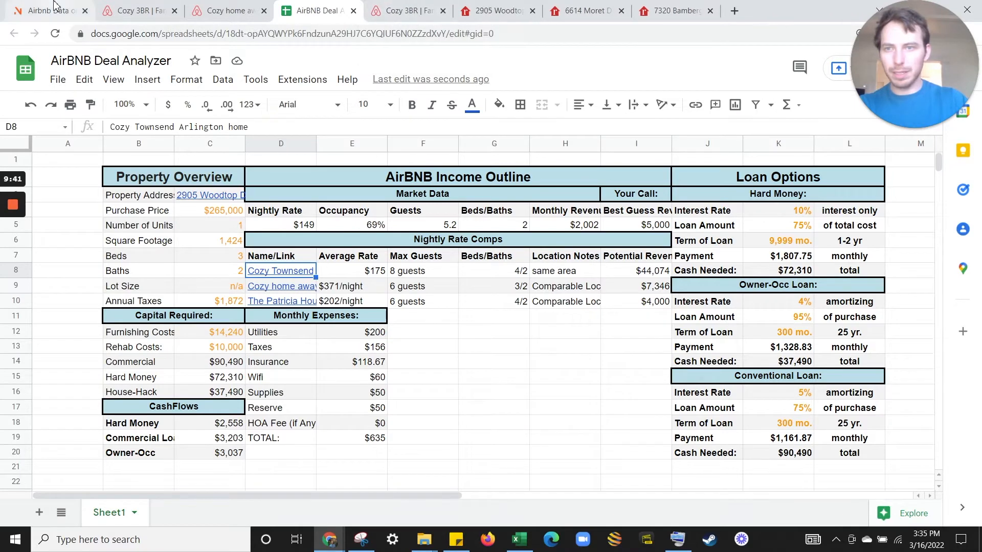
Check more AirDNA map rates, then bring up the Cozy home away from home photos.
left_click(51, 11)
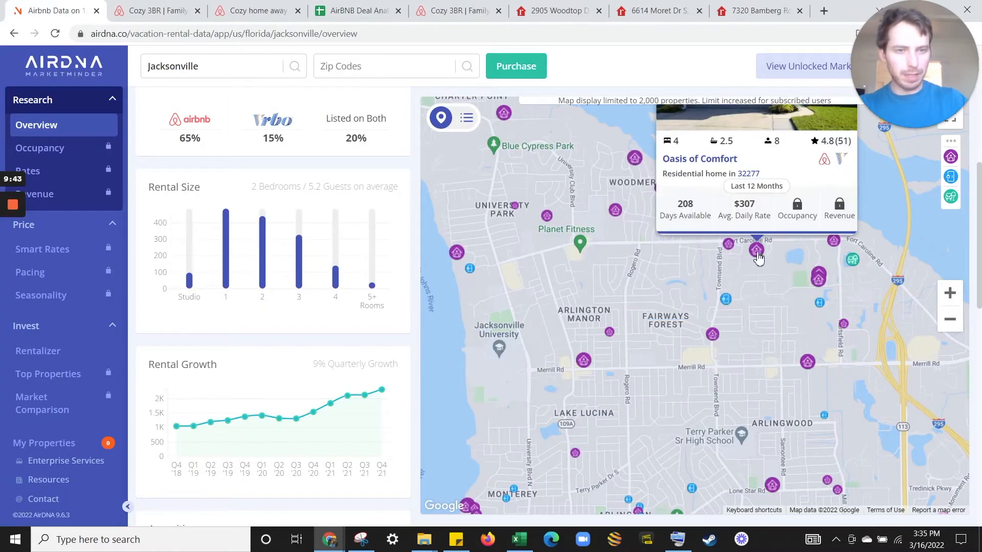
mouse_move(824, 274)
mouse_move(836, 247)
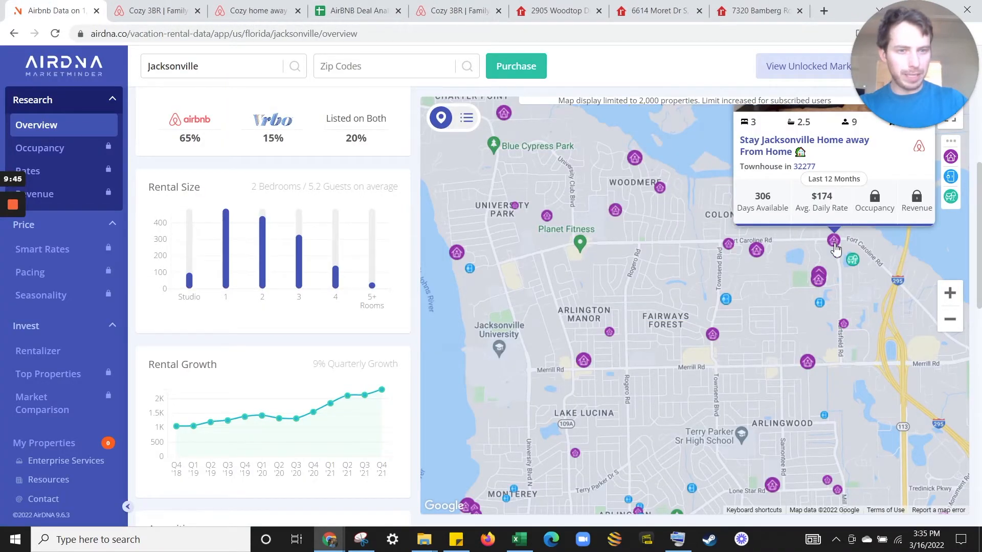
mouse_move(845, 326)
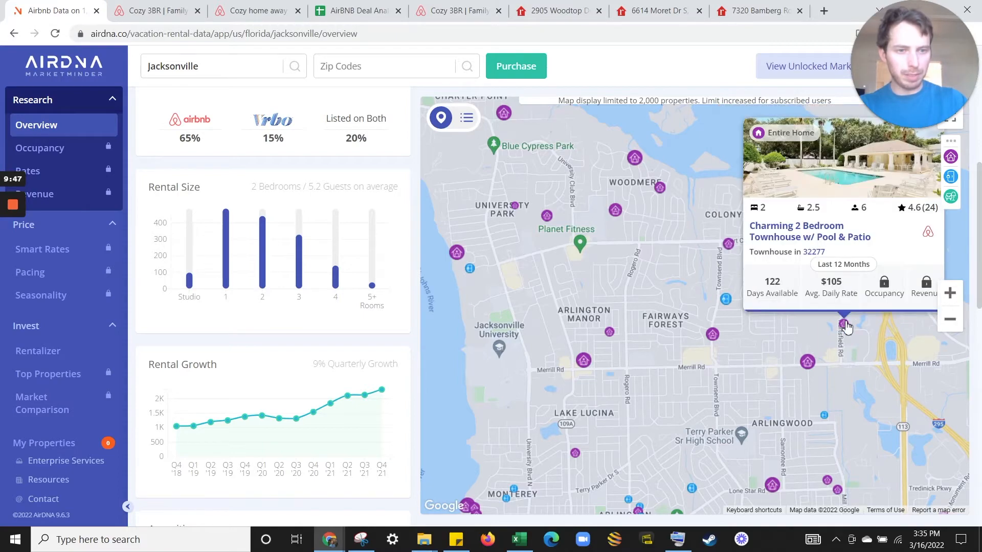
left_click(235, 10)
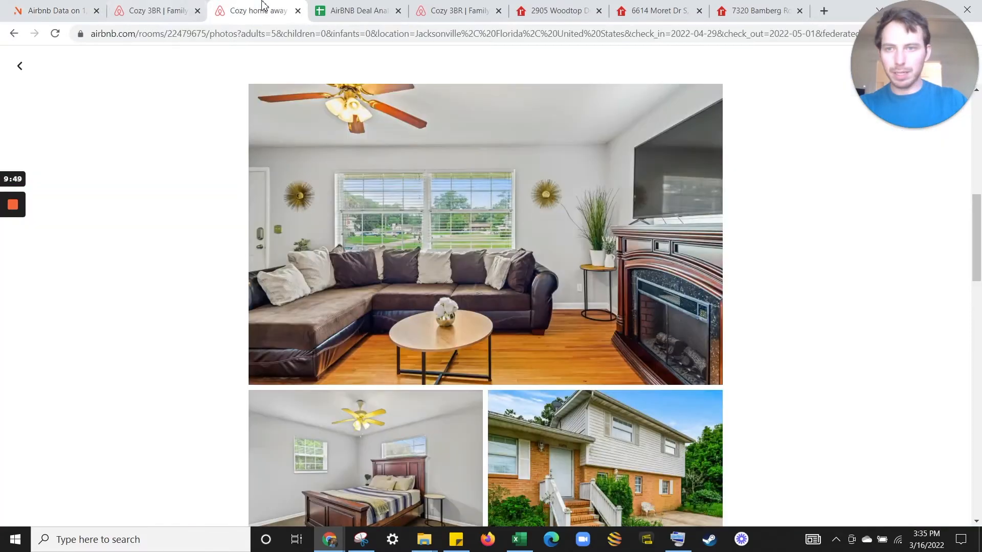
Check the Cozy home away from home location map, then pan AirDNA to Regency and Arlingwood.
left_click(149, 11)
left_click(258, 11)
scroll(619, 322, "down", 16)
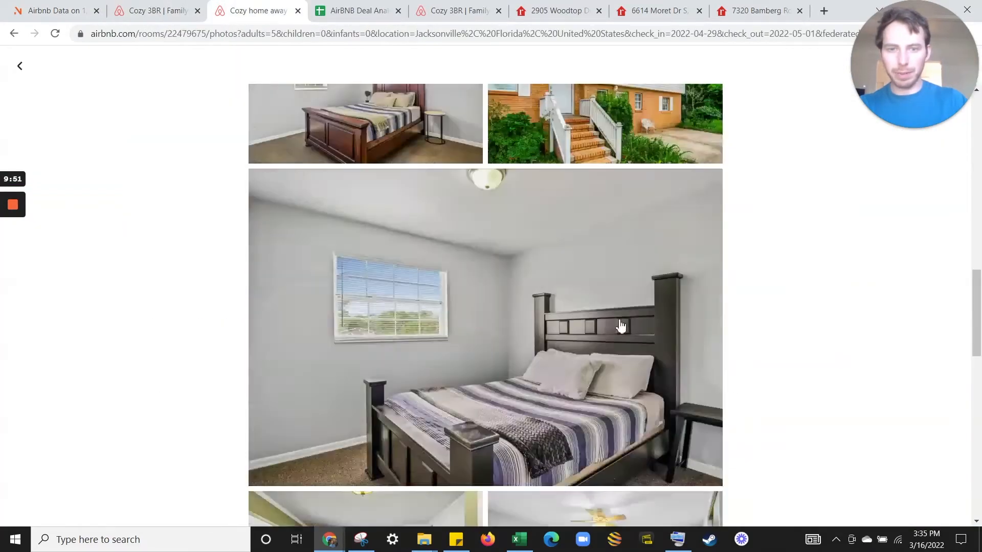
scroll(607, 292, "down", 3)
left_click(18, 69)
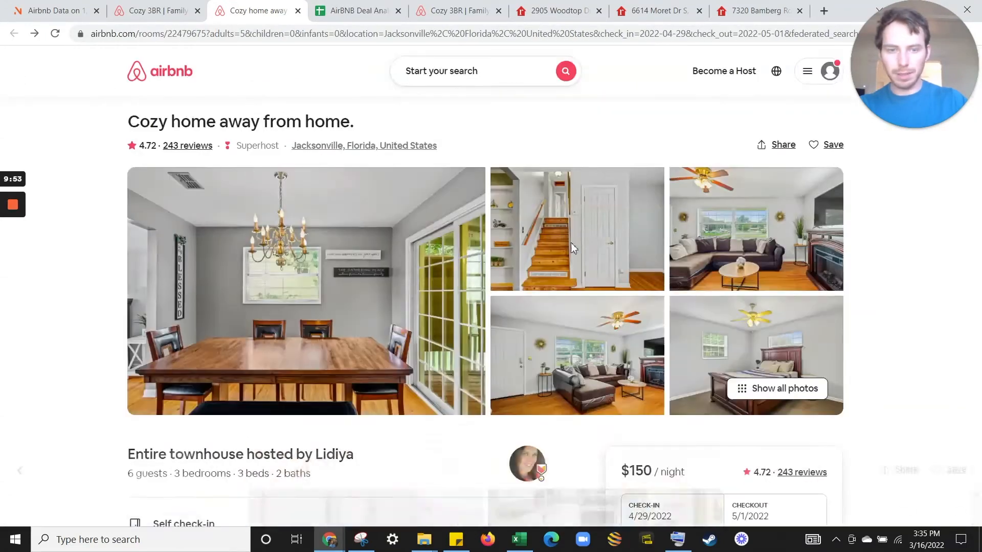
scroll(610, 257, "down", 5)
scroll(610, 257, "down", 20)
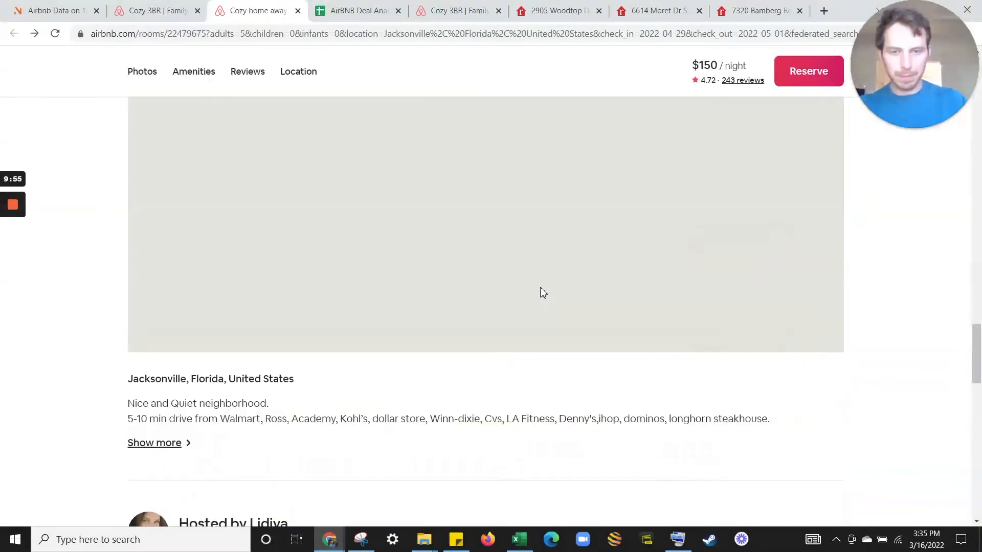
scroll(538, 305, "up", 2)
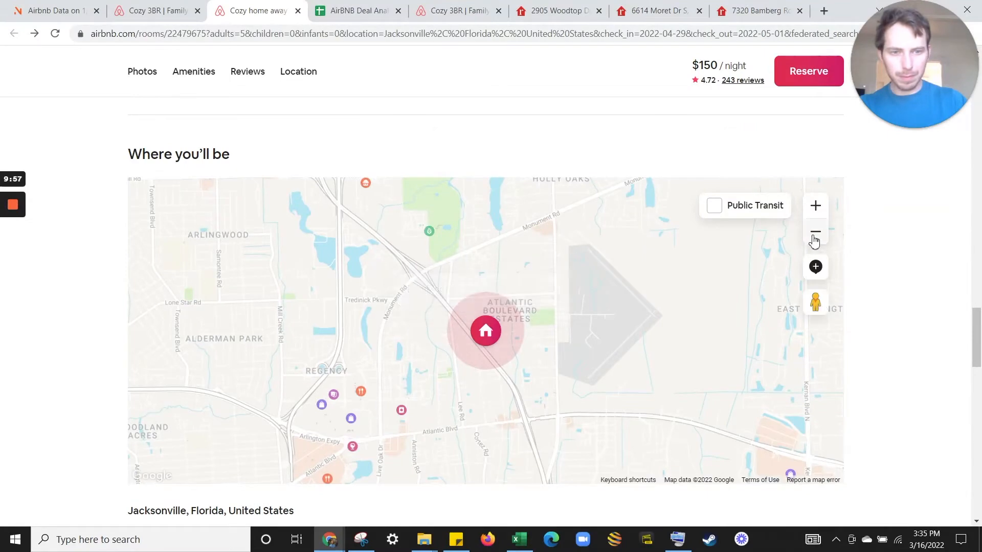
left_click(815, 236)
left_click(816, 213)
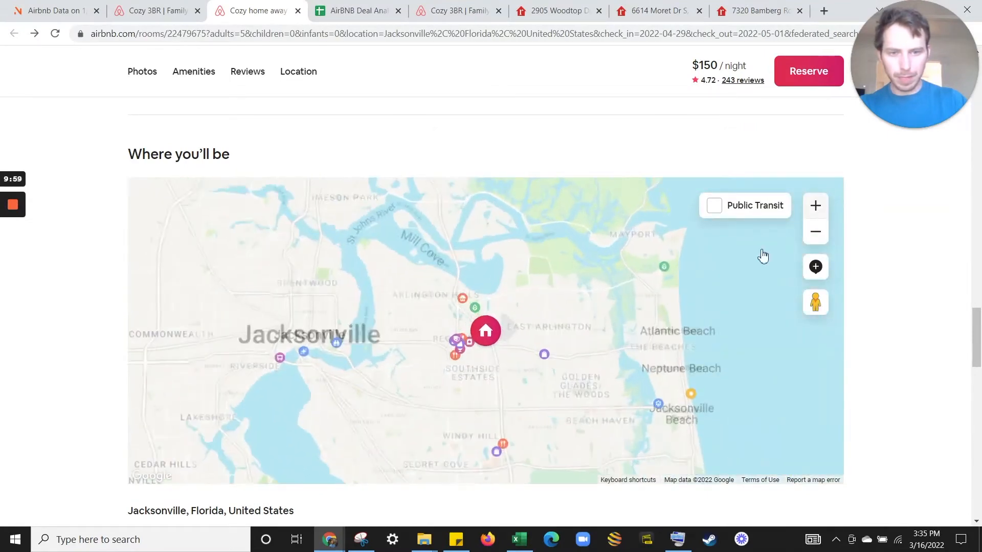
left_click(79, 6)
left_click_drag(825, 404, 510, 206)
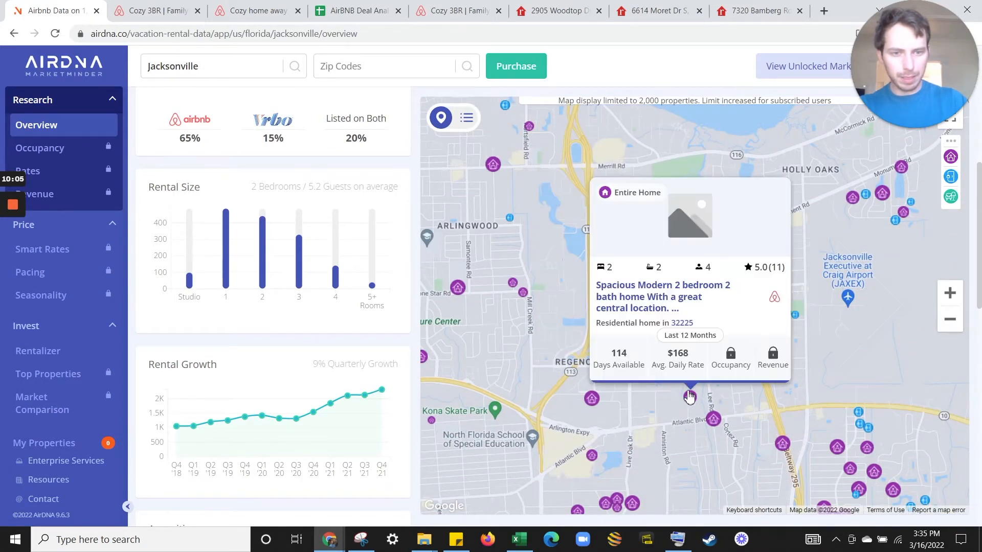
Pin the Cozy home away from home card on AirDNA and copy its $168 daily rate.
mouse_move(693, 401)
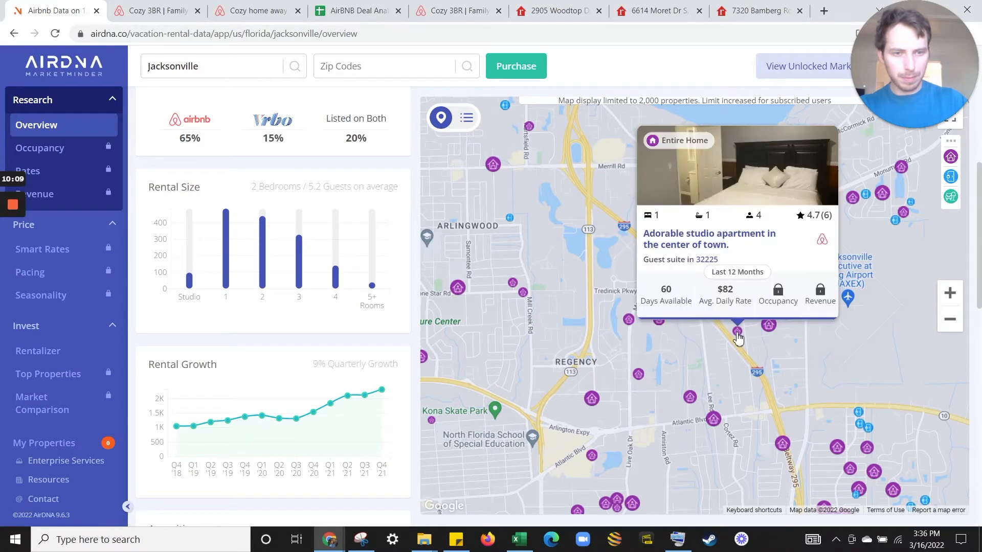
mouse_move(715, 424)
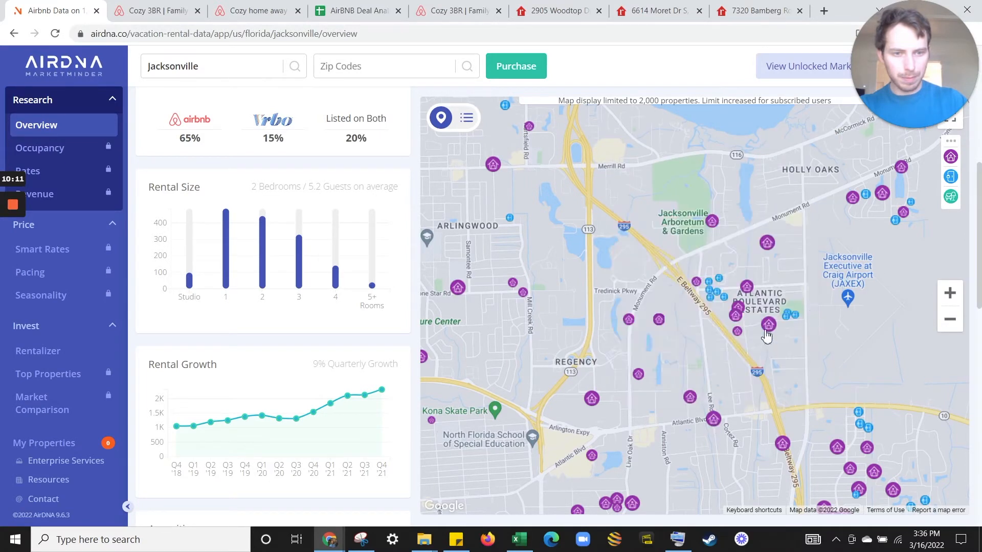
left_click(744, 313)
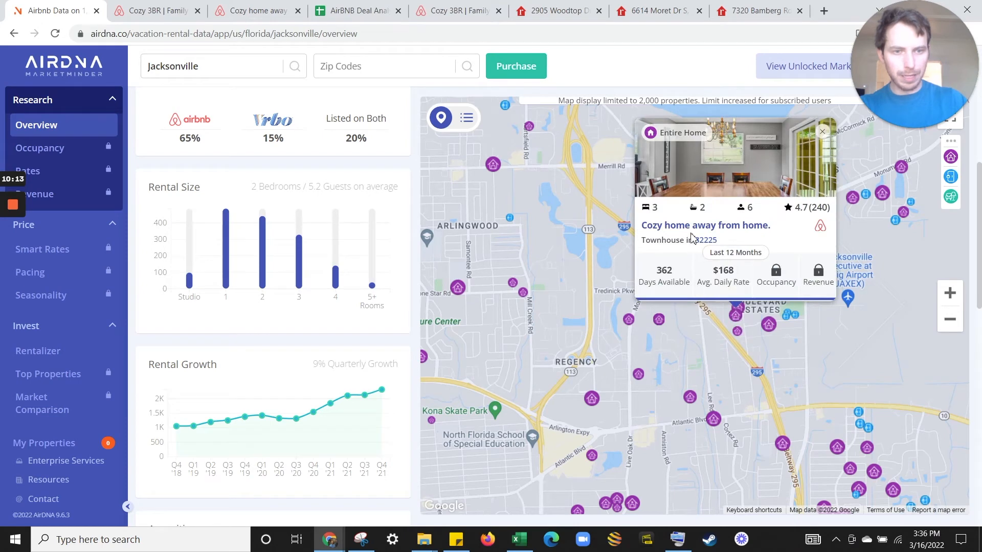
mouse_move(720, 279)
left_mouse_down()
mouse_move(708, 278)
mouse_move(726, 273)
left_mouse_up()
key("ctrl+c")
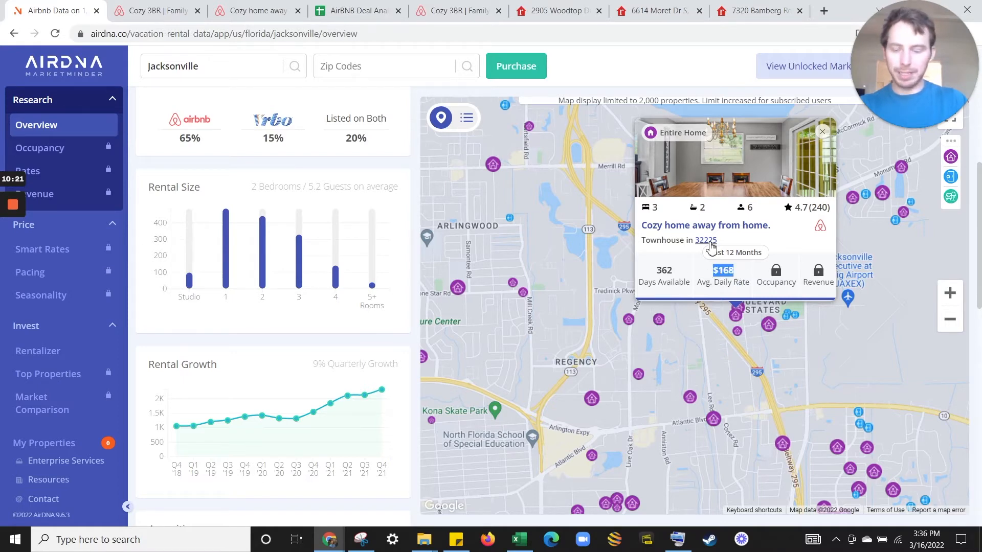
left_click(339, 10)
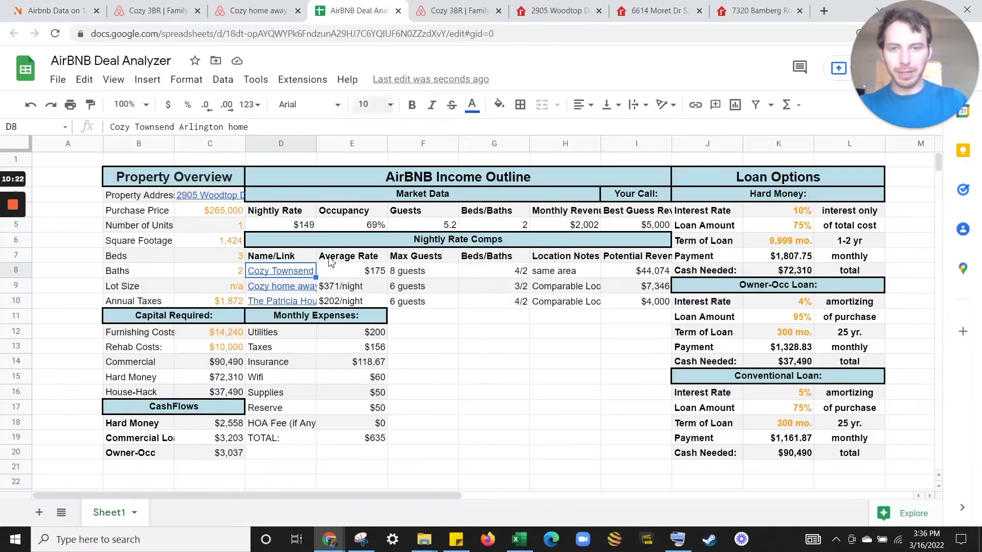
Paste $168 as the second comp's average rate in E9.
left_click(369, 290)
key("ctrl+v")
key("ctrl+shift+Tab")
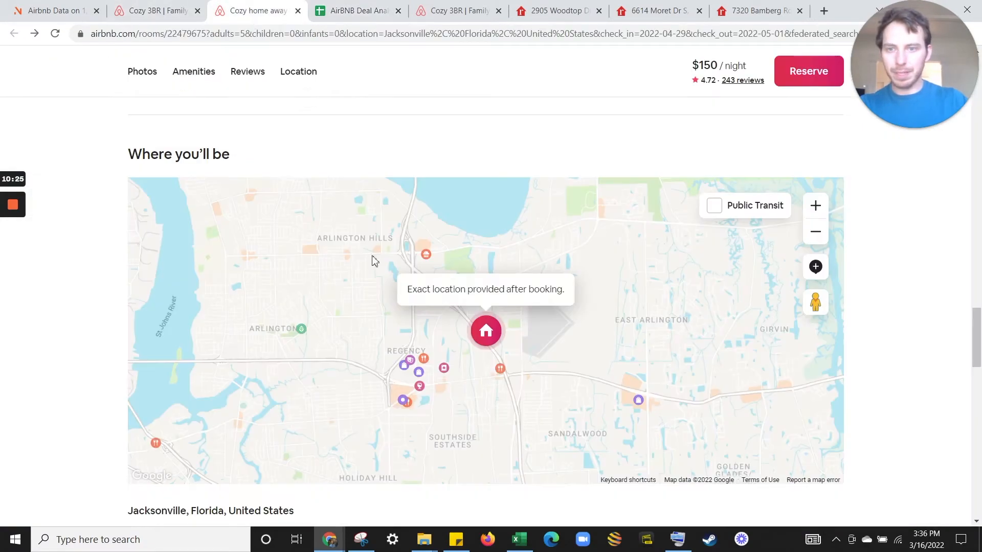
scroll(135, 164, "up", 20)
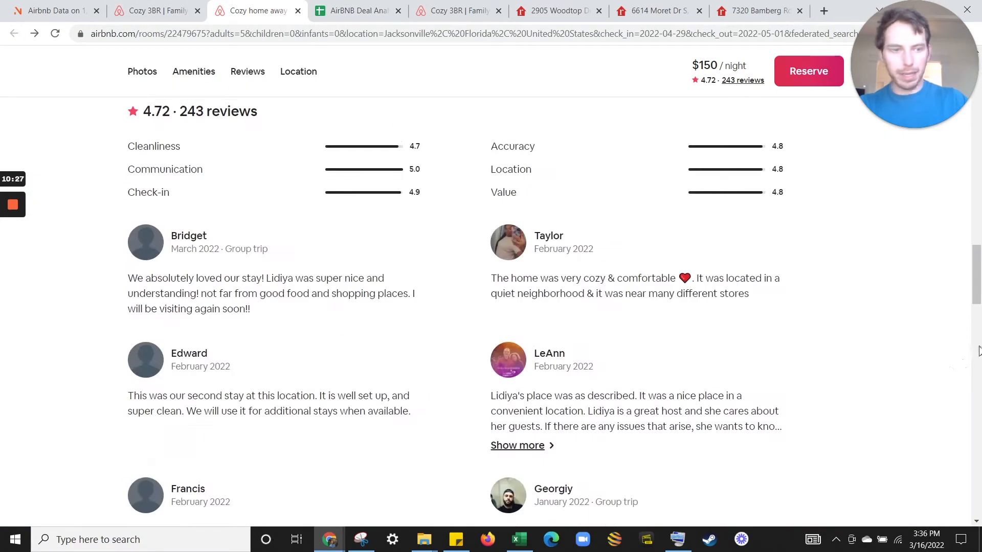
scroll(62, 341, "down", 4)
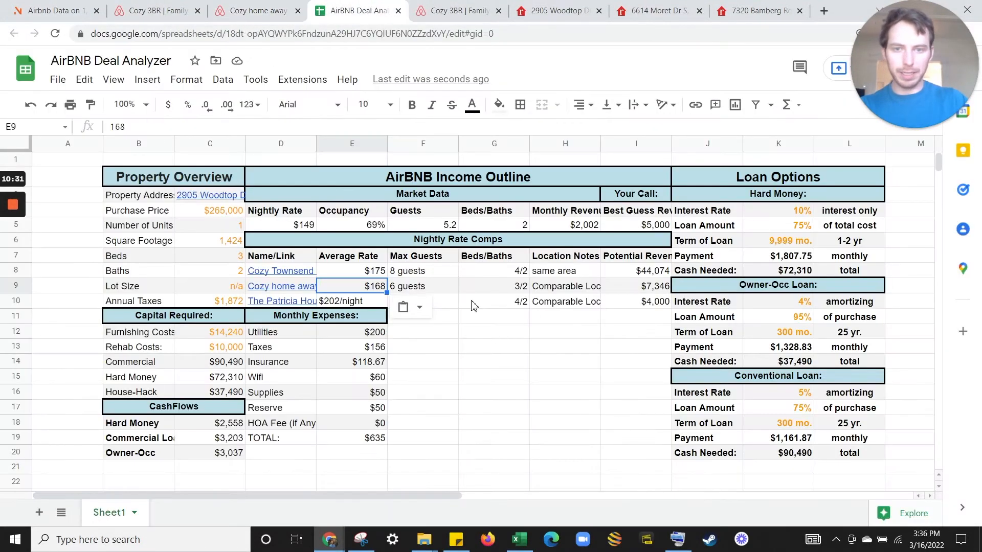
key("Right")
key("Right")
key("Right")
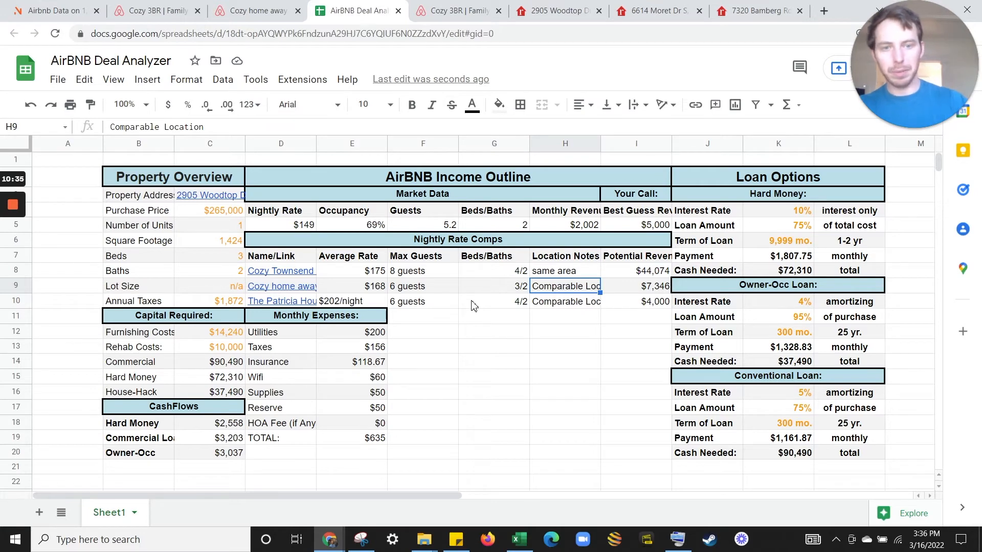
Enter =168*E5*3 in I9 for the second comp's potential revenue, showing $42,311.
left_click(632, 286)
type("=168*")
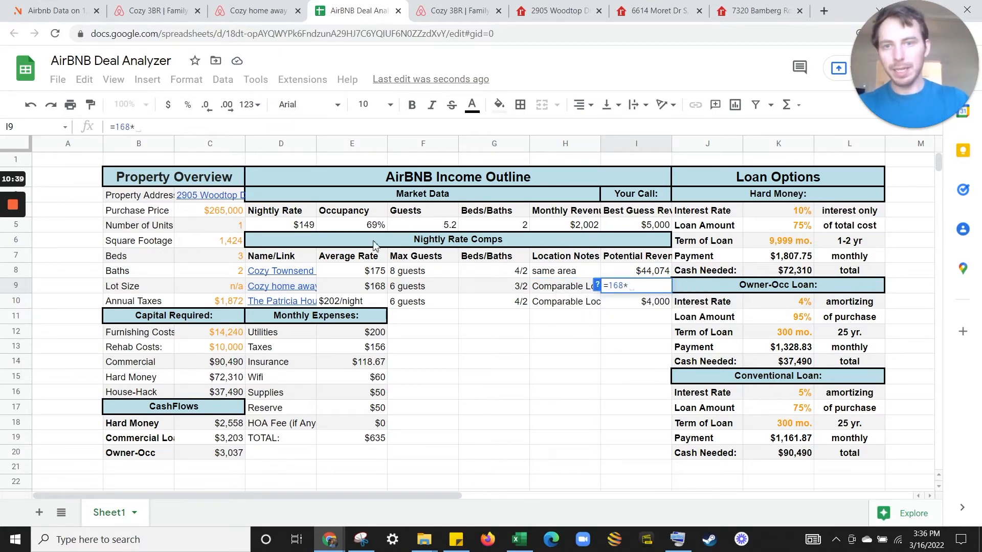
left_click(372, 228)
type("*365")
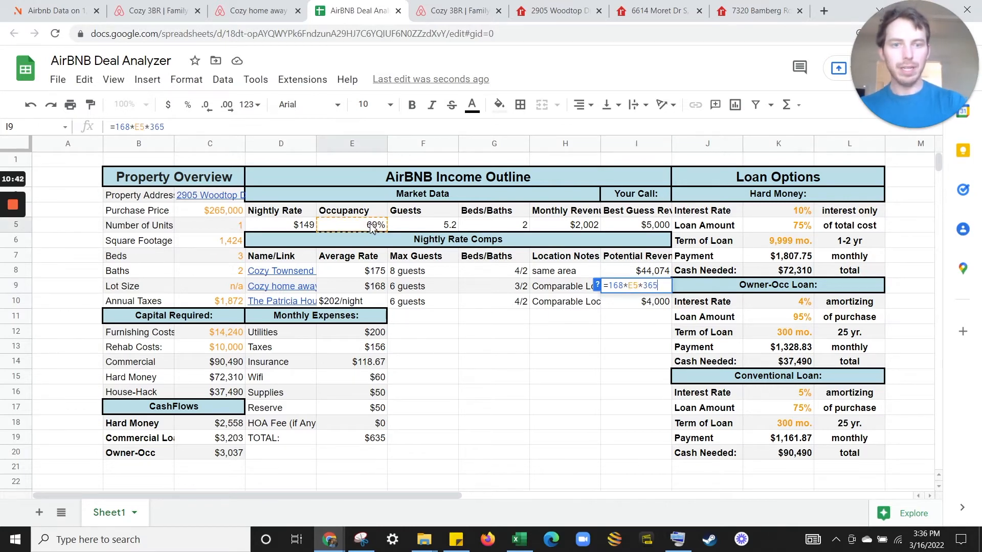
key("Return")
left_click_drag(366, 274, 371, 288)
left_click(343, 227)
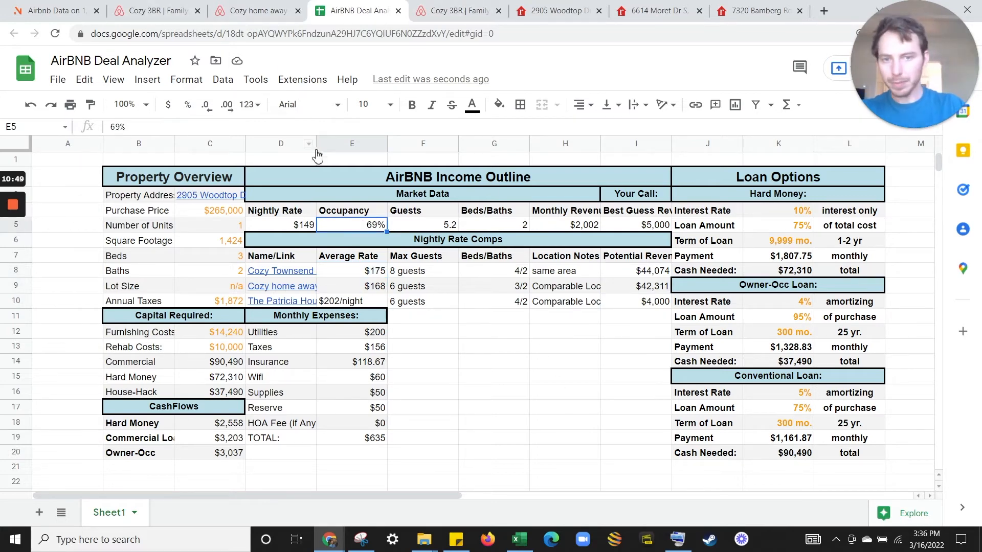
Review the Cozy 3BR Airbnb listing for the third comp.
left_click(293, 305)
left_click(457, 10)
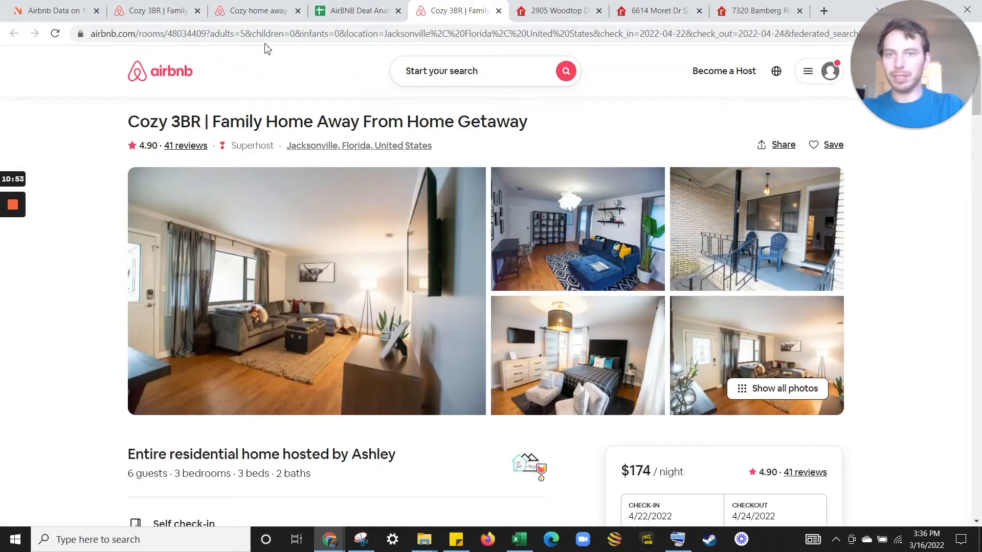
left_click(167, 6)
scroll(214, 128, "up", 3)
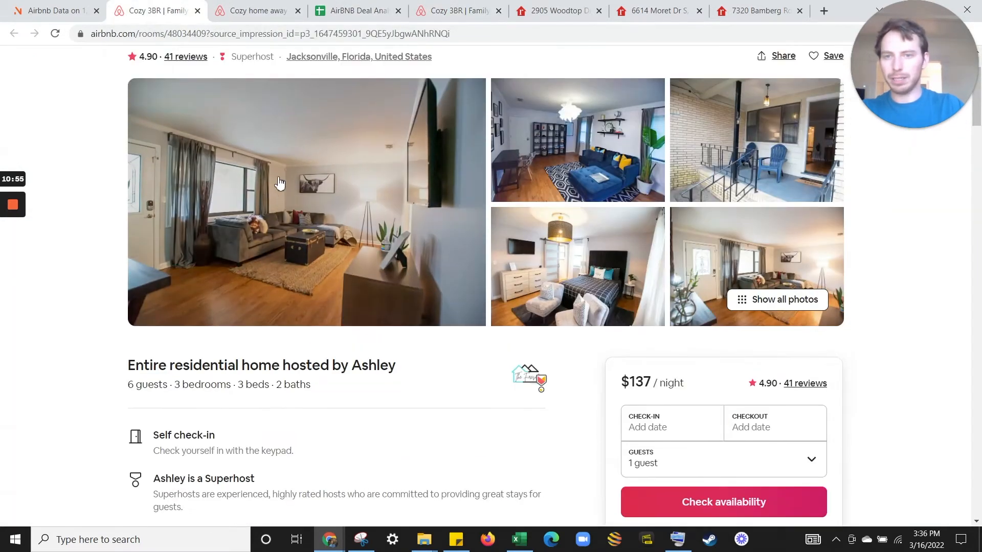
Copy the Cozy 3BR's $204 AirDNA daily rate and select E10 for the third comp's rate.
left_click(71, 9)
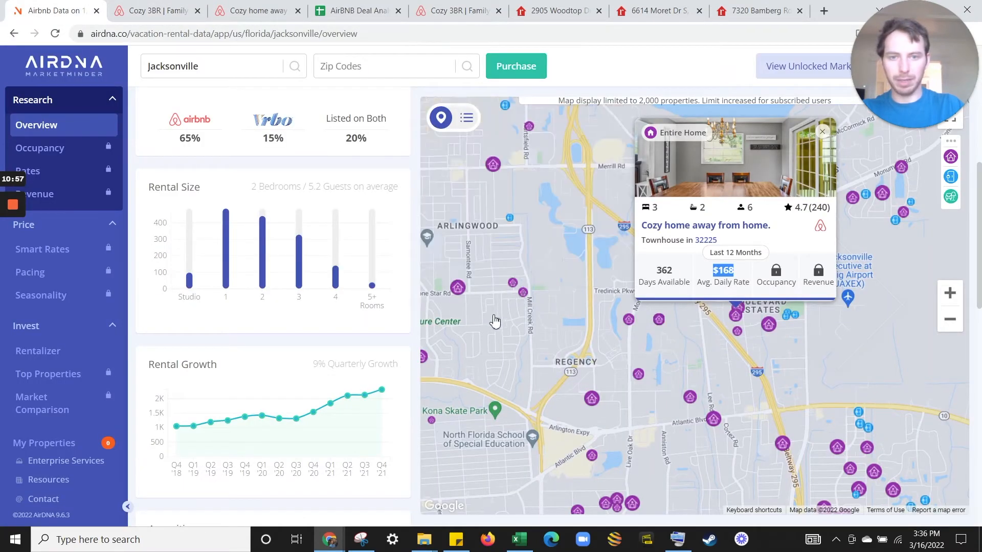
left_click_drag(495, 322, 637, 397)
left_click(602, 362)
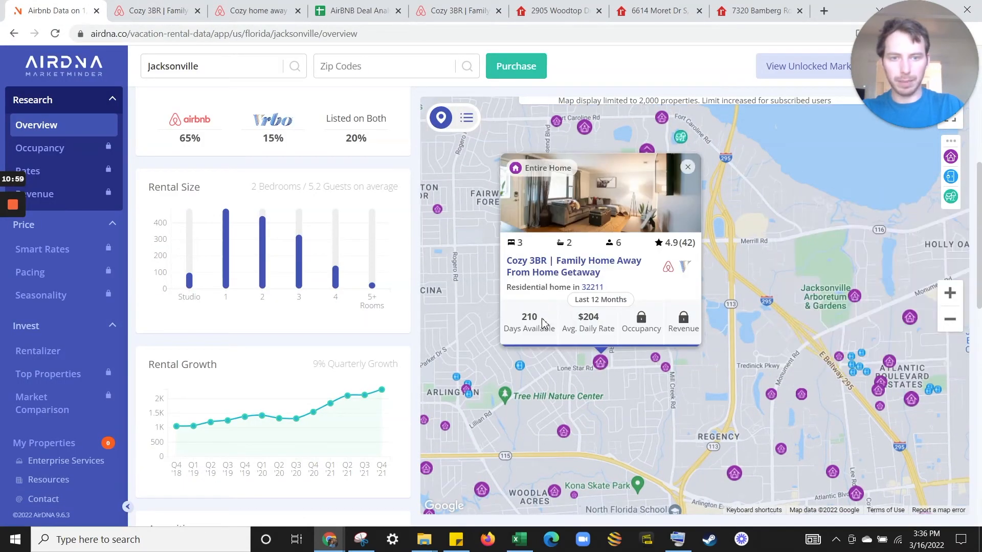
left_click_drag(537, 321, 529, 322)
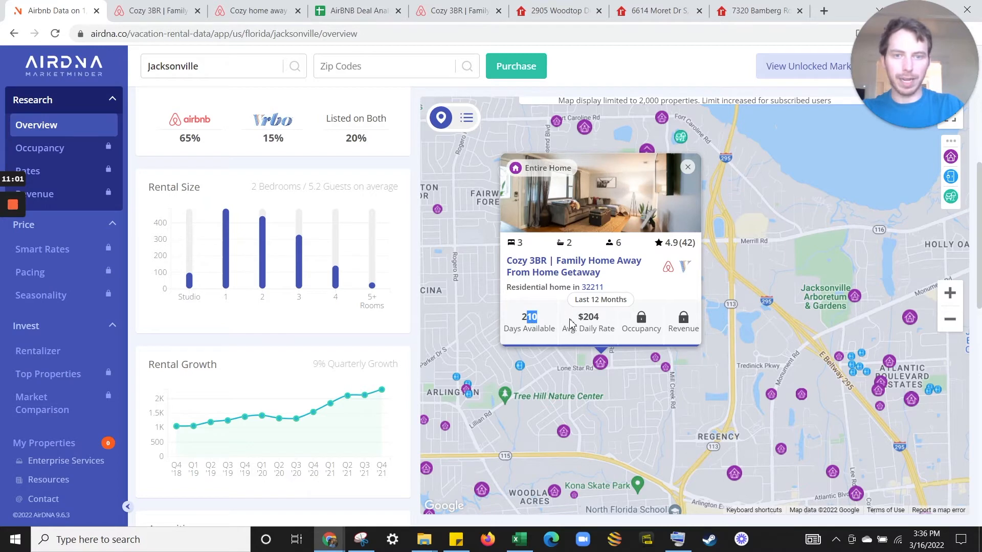
left_click_drag(601, 321, 582, 322)
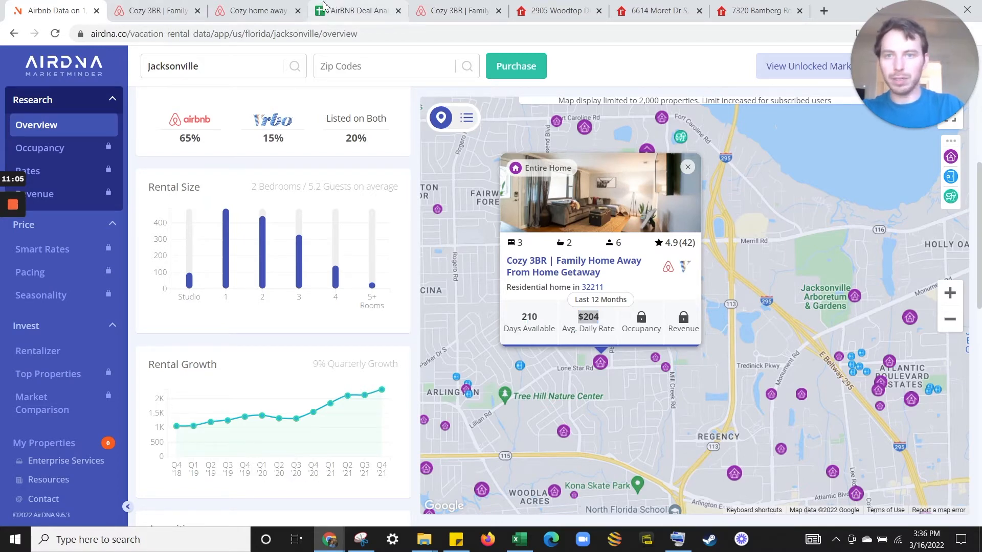
left_click(358, 10)
left_click(362, 302)
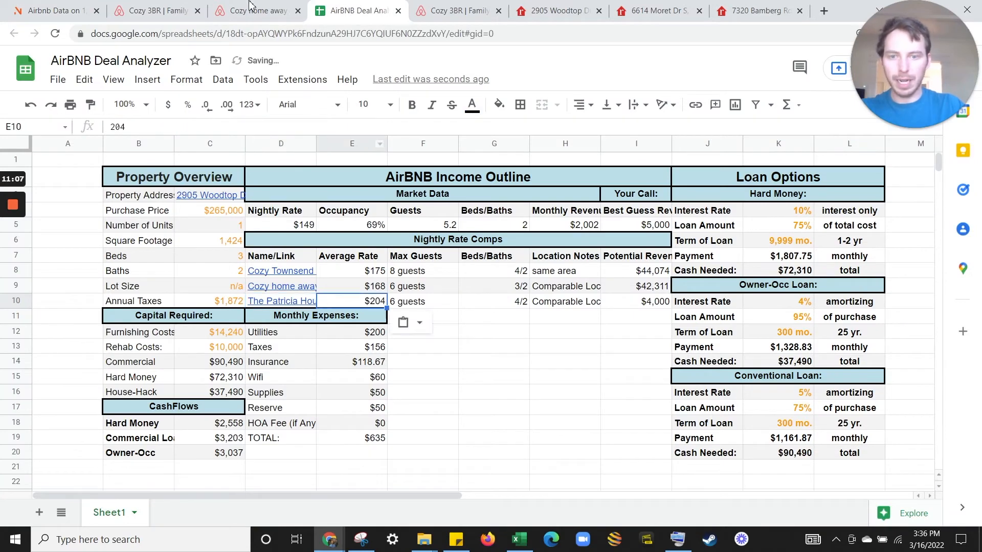
Close the extra Airbnb comp listing tabs and return to the deal analyzer sheet.
left_click(154, 11)
scroll(358, 334, "down", 4)
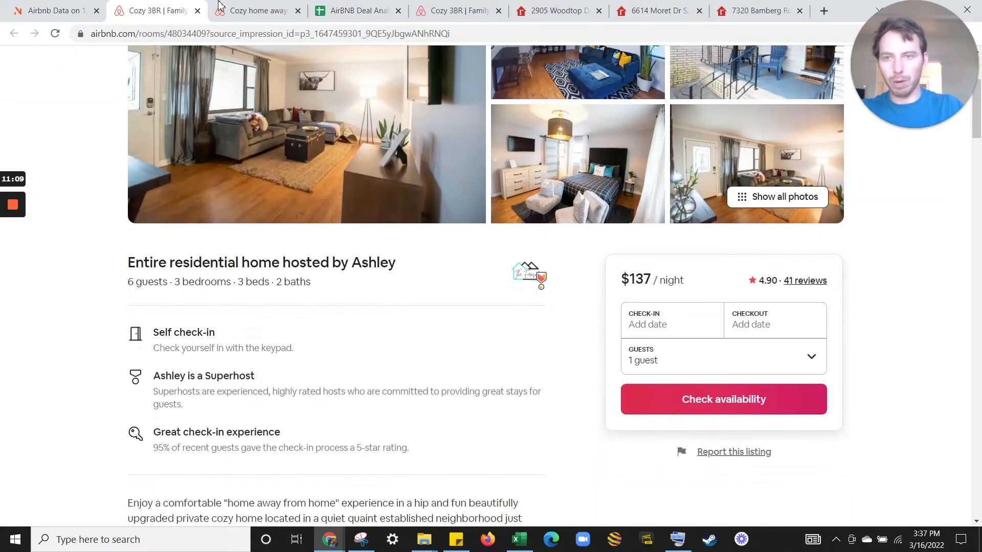
left_click(299, 11)
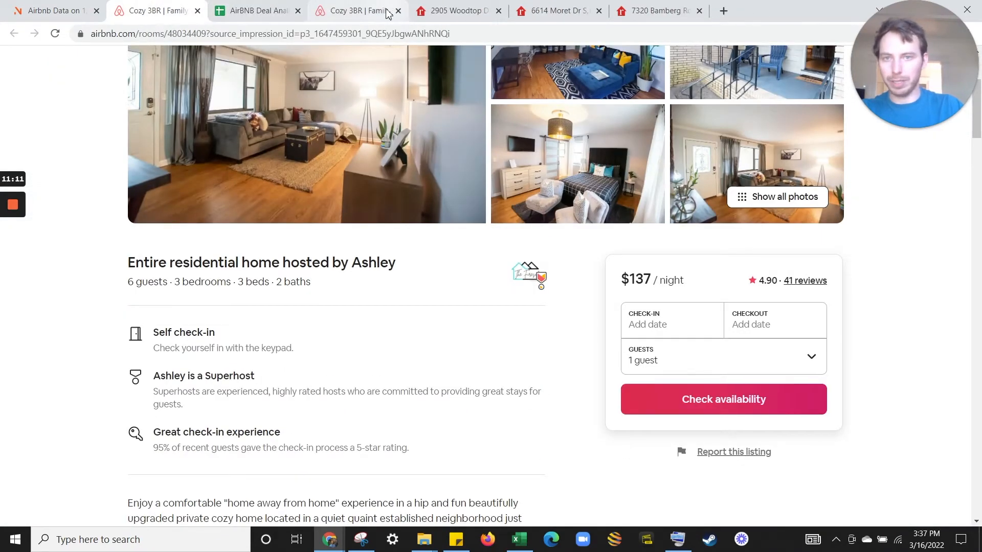
left_click(381, 11)
left_click(398, 11)
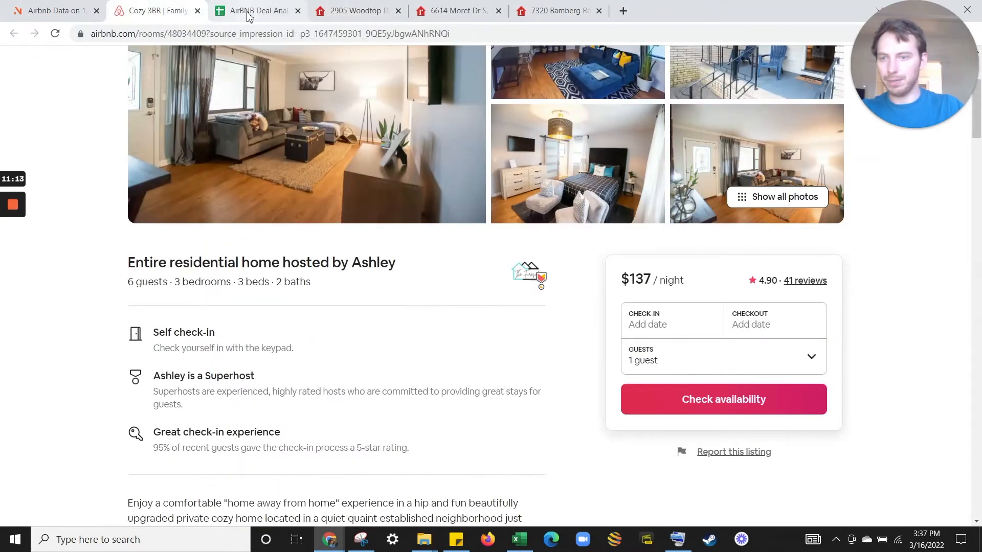
left_click(247, 10)
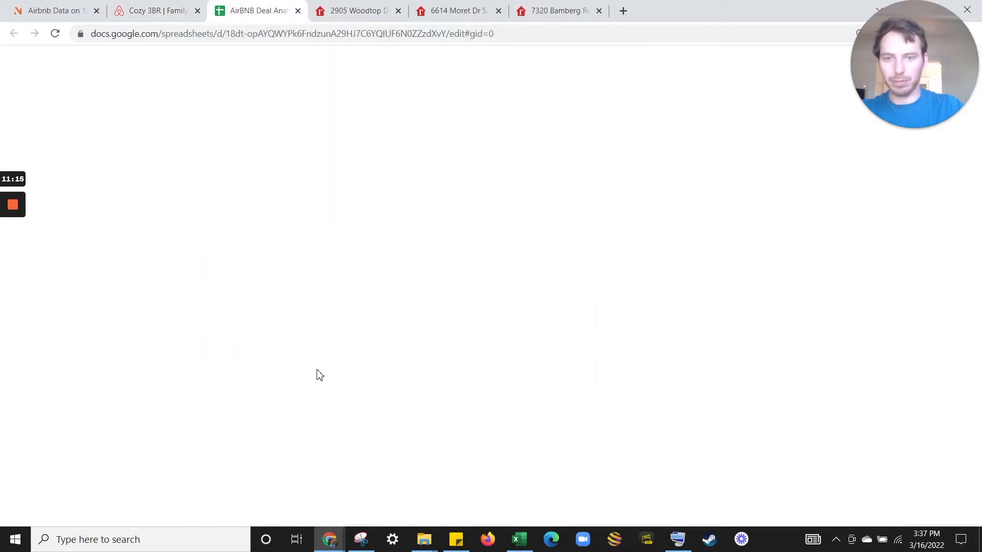
Correct the third comp's beds/baths to 3/2 and give it revenue =E10*365*E5 ($51,377).
left_click(513, 304)
type("3/2")
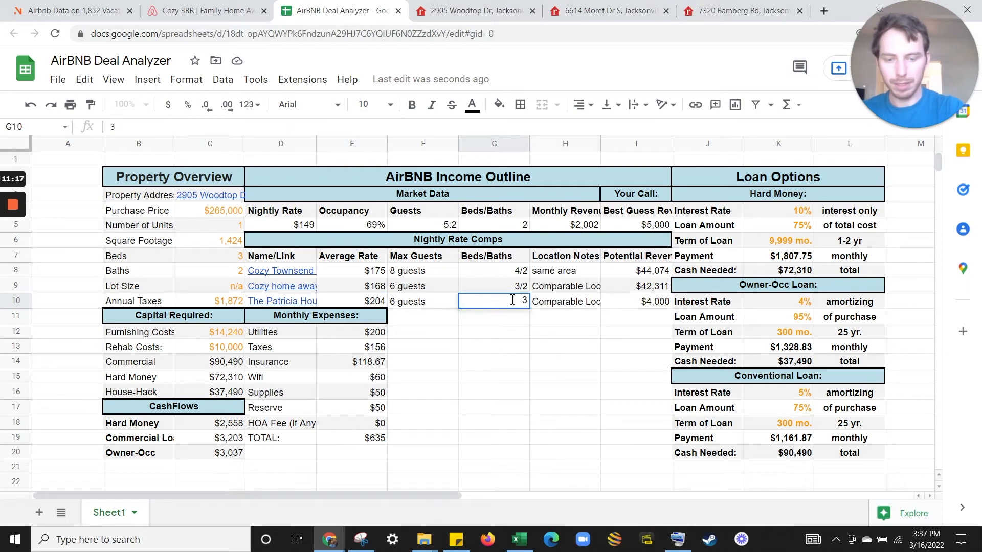
key("Tab")
key("Tab")
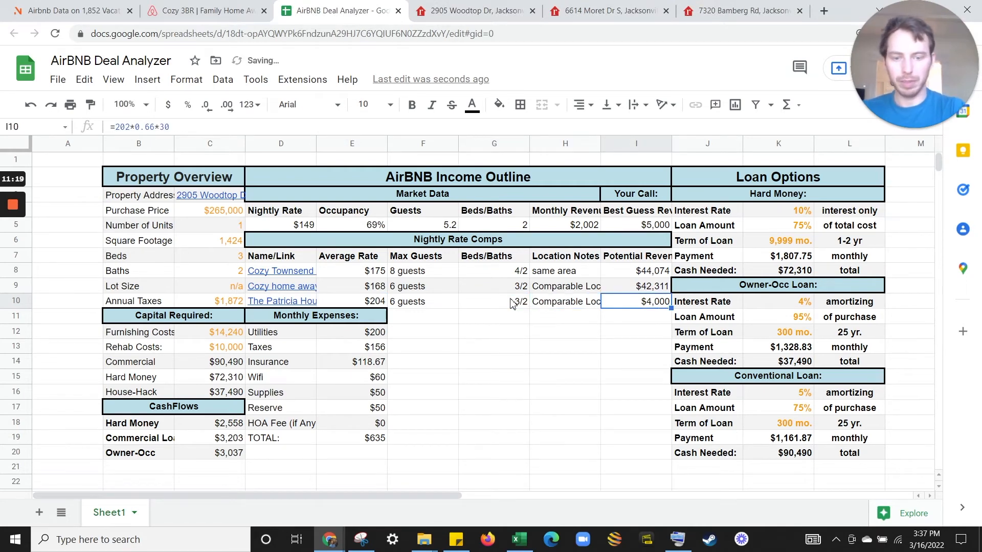
type("=")
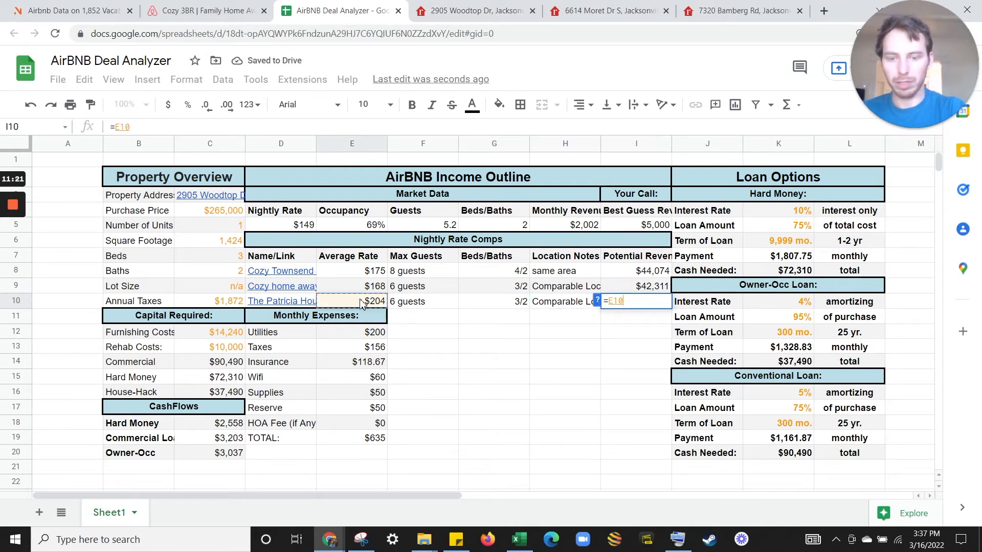
left_click(361, 303)
type("*365")
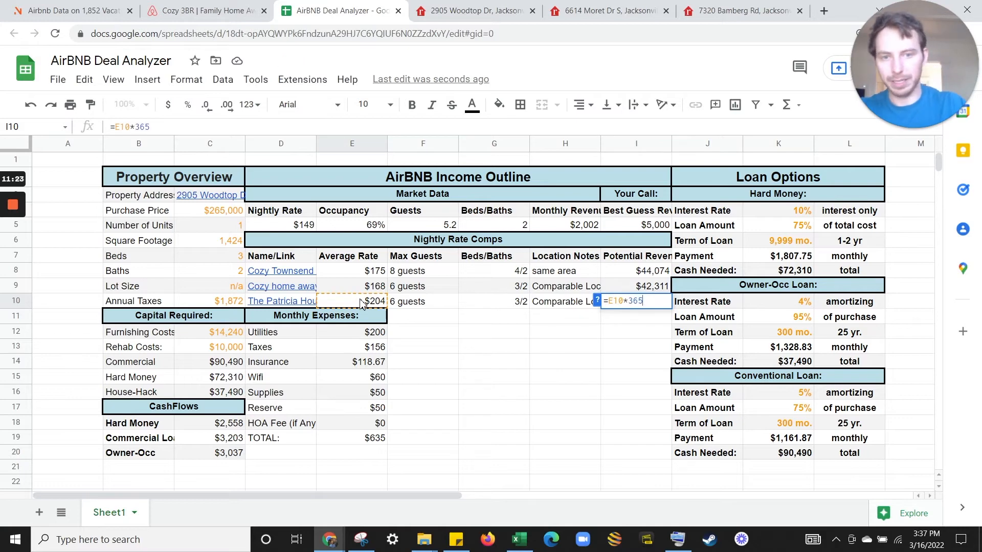
type("*")
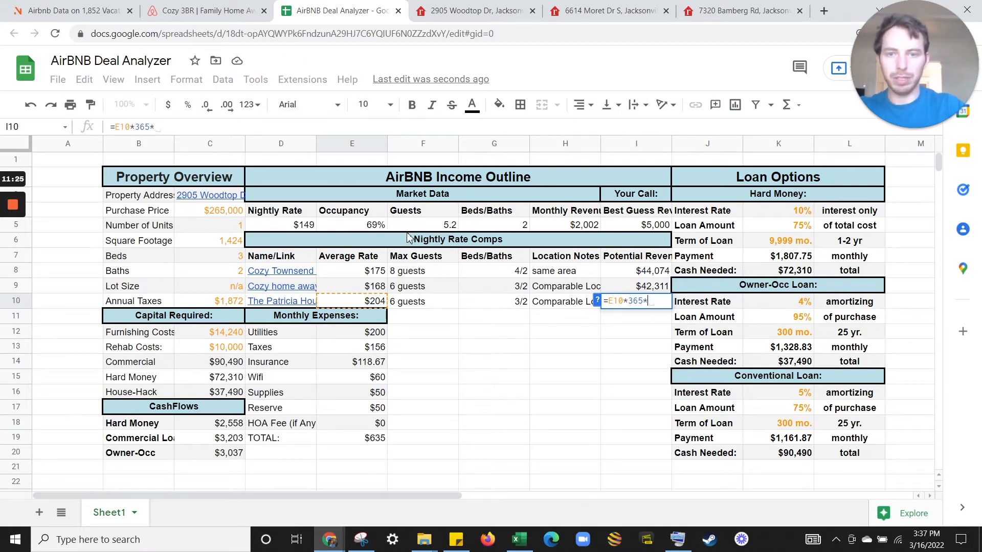
left_click(370, 229)
key("Return")
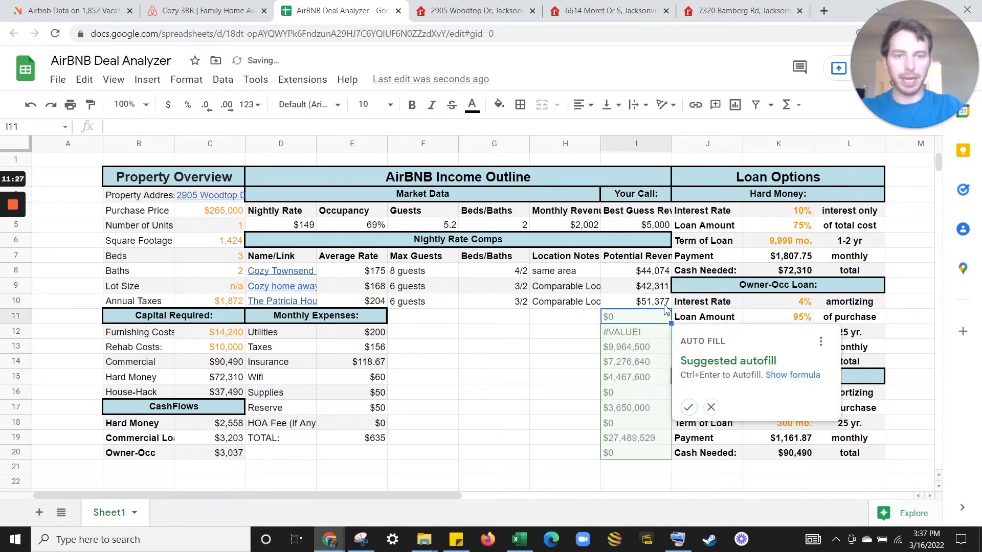
key("Up")
left_click_drag(350, 301, 504, 302)
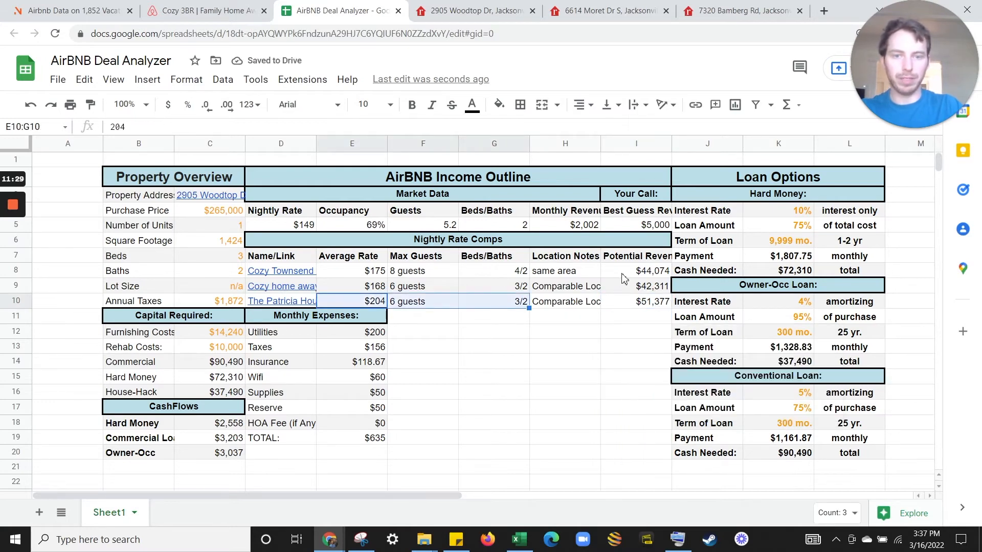
left_click(666, 306)
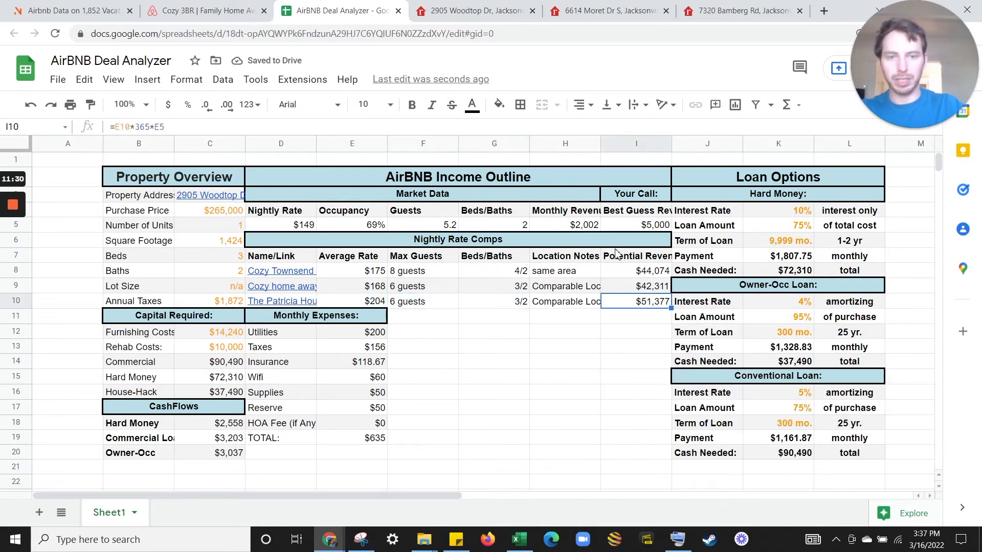
Set best-guess monthly revenue in I5 to =sum(I8:I10)/3/12, giving $3,827.
left_click(657, 229)
type("=sum(")
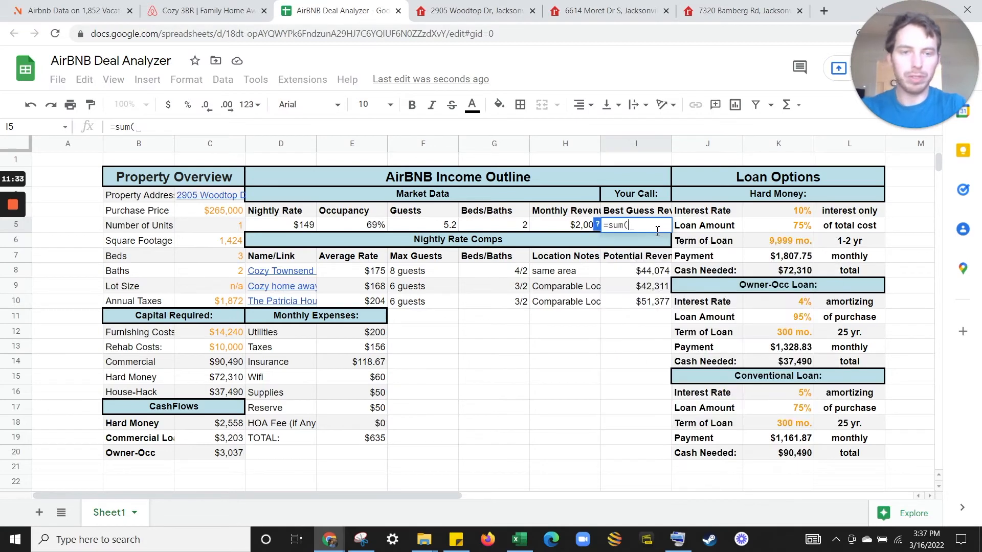
left_click_drag(651, 275, 651, 305)
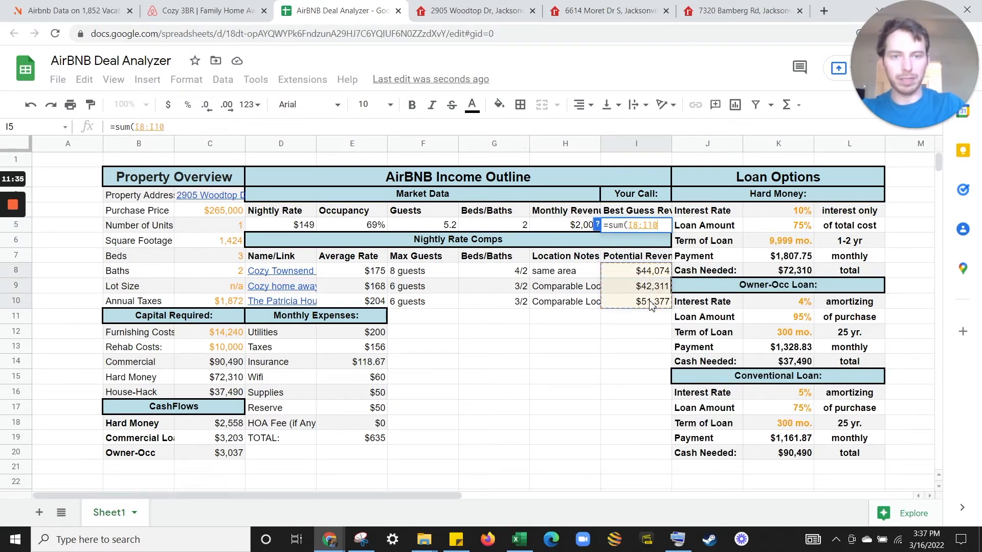
type(")")
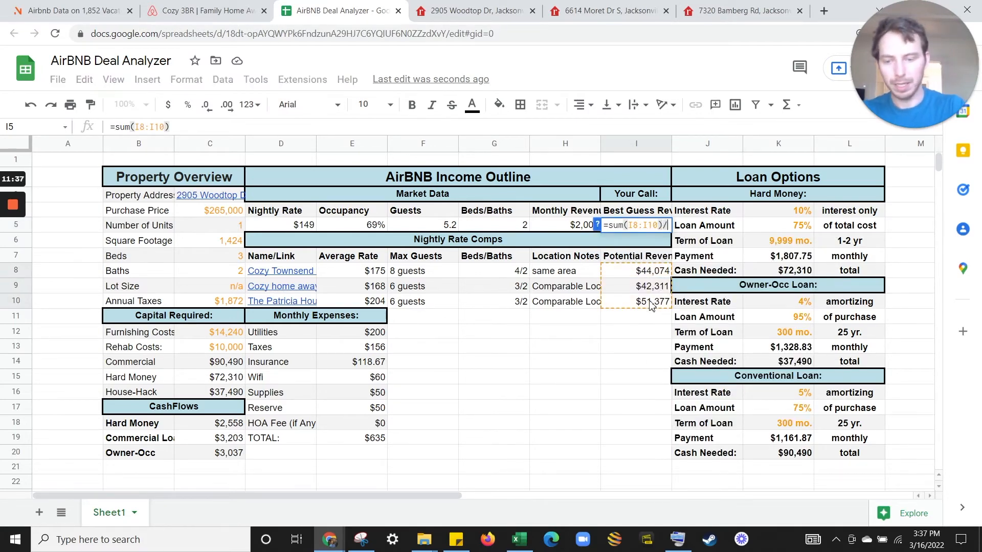
type("/3/12")
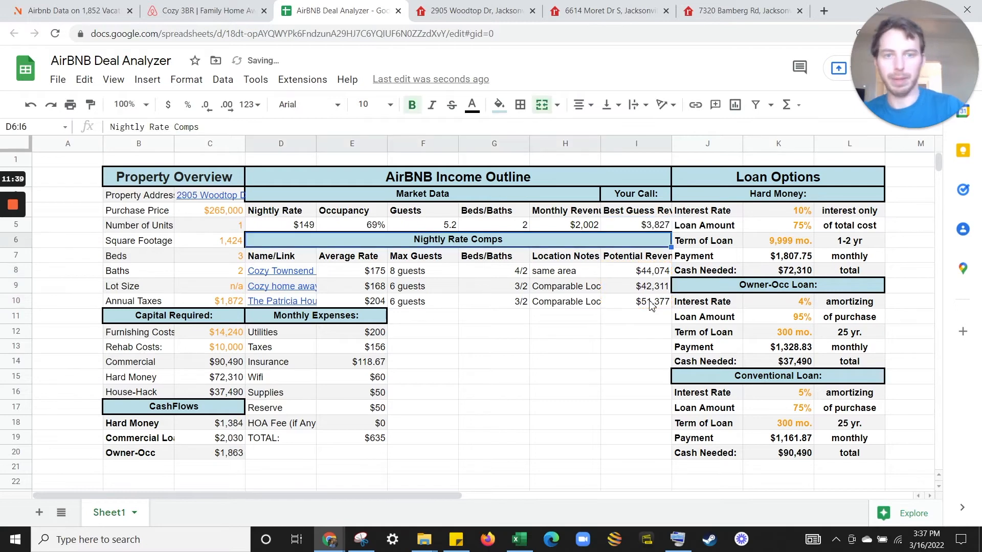
key("Return")
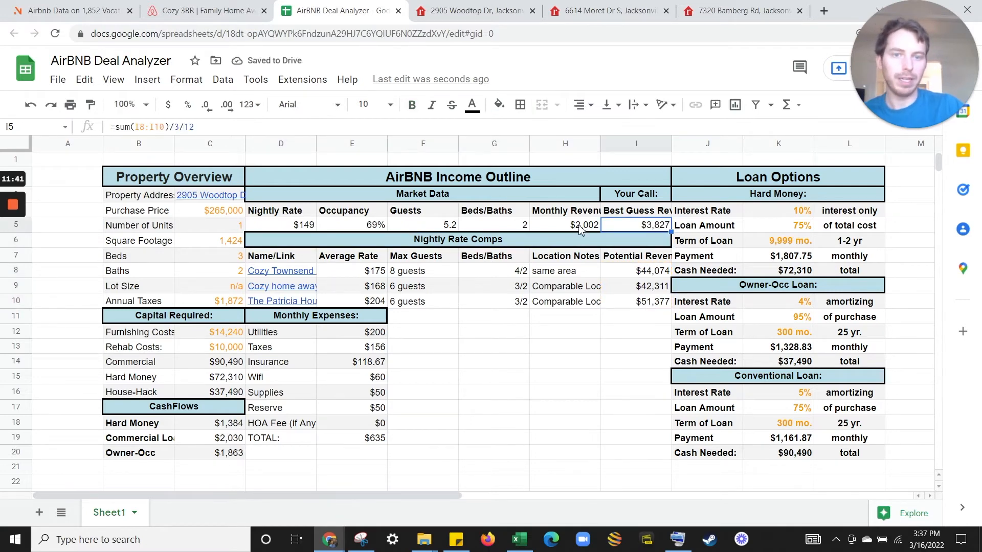
left_click(568, 226)
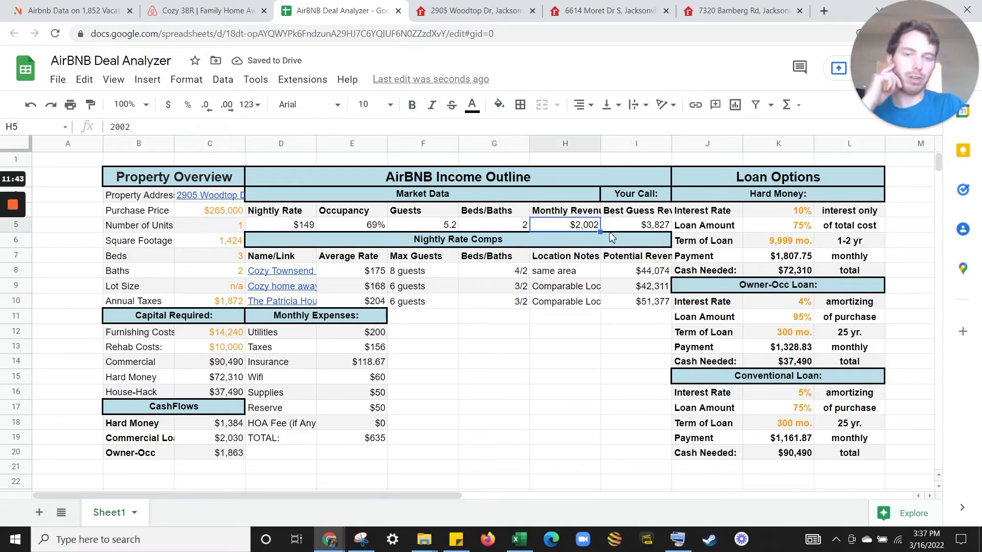
left_click(655, 230)
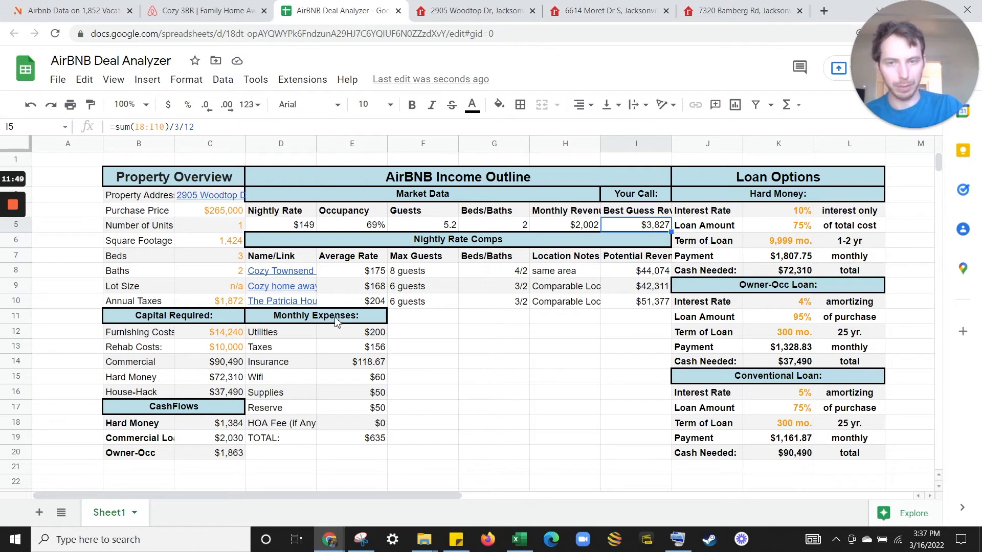
left_click(263, 10)
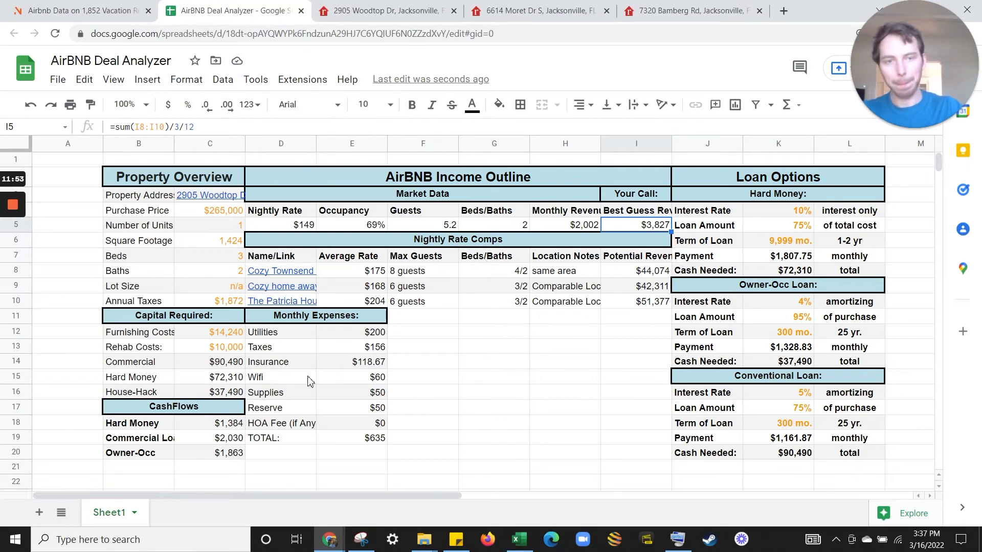
left_click_drag(287, 225, 650, 225)
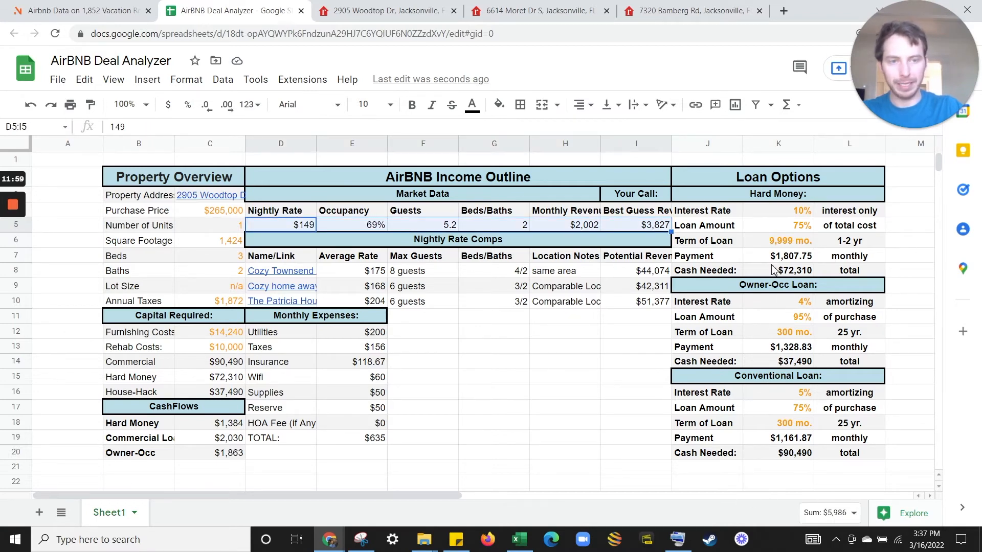
left_click(794, 258)
key("ctrl+b")
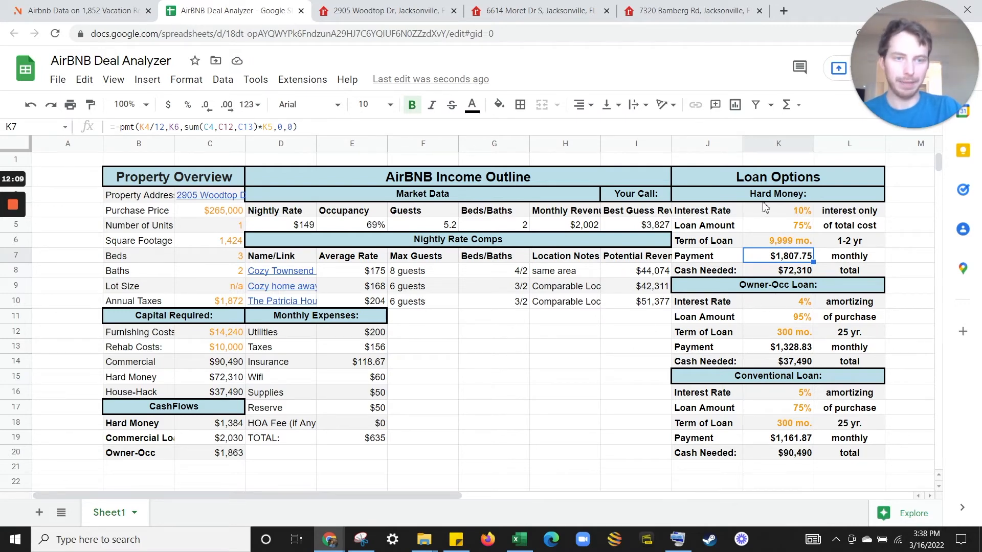
left_click_drag(767, 197, 780, 274)
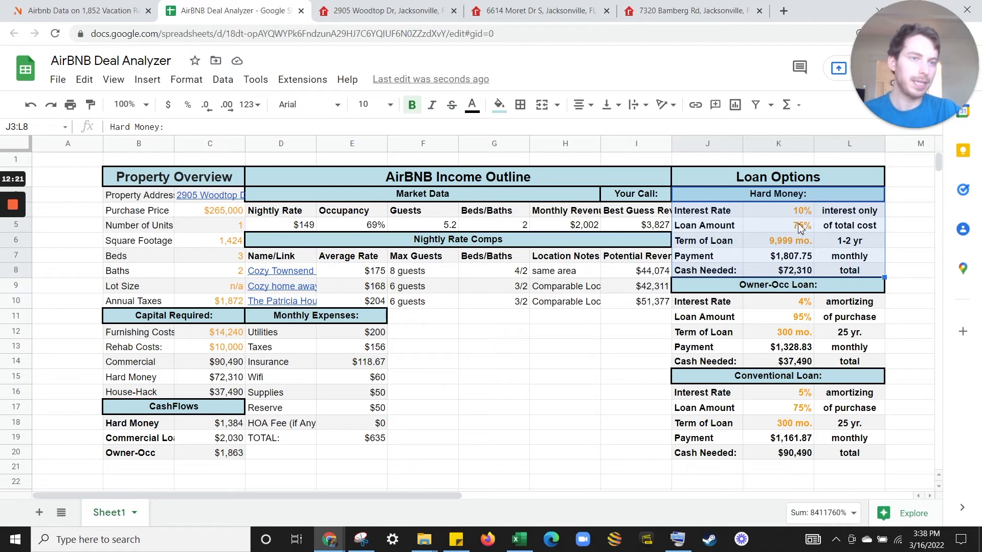
left_click(780, 216)
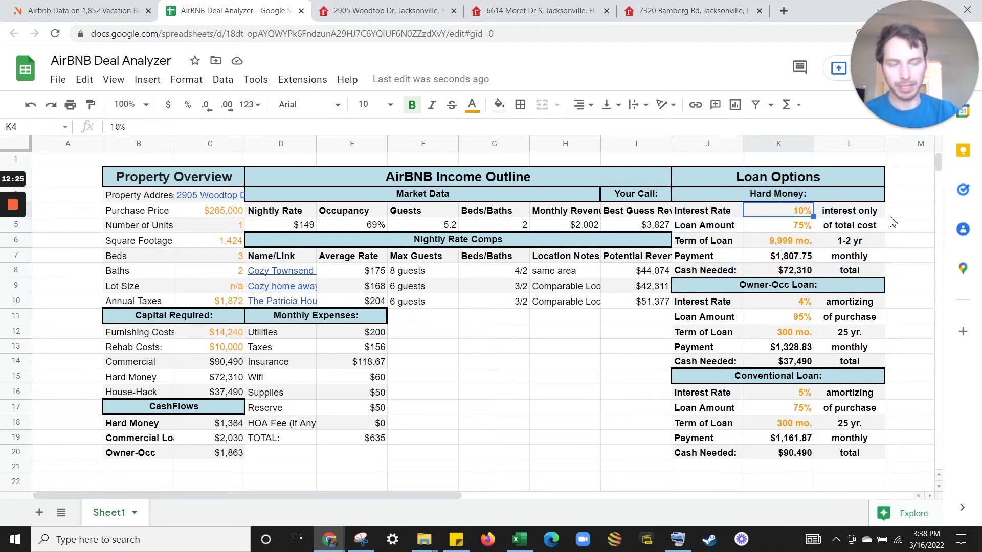
mouse_move(829, 217)
left_mouse_down()
mouse_move(740, 217)
mouse_move(811, 215)
left_mouse_up()
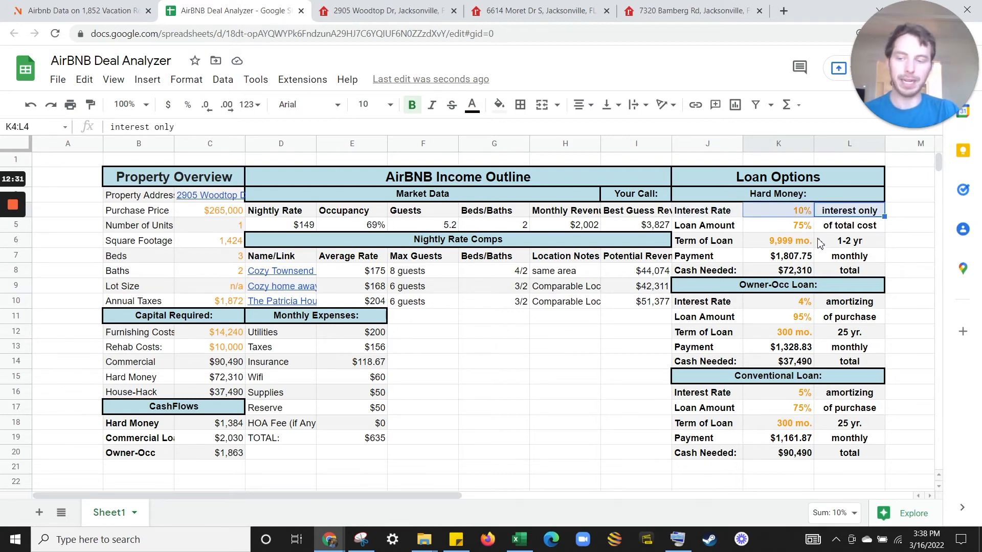
left_click(791, 217)
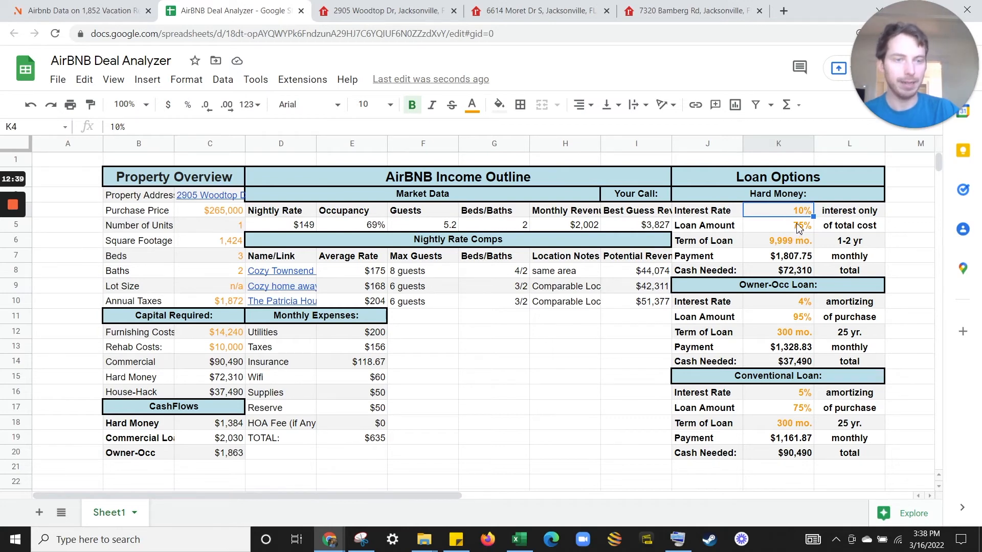
left_click(797, 231)
left_click(831, 232)
left_click(802, 230)
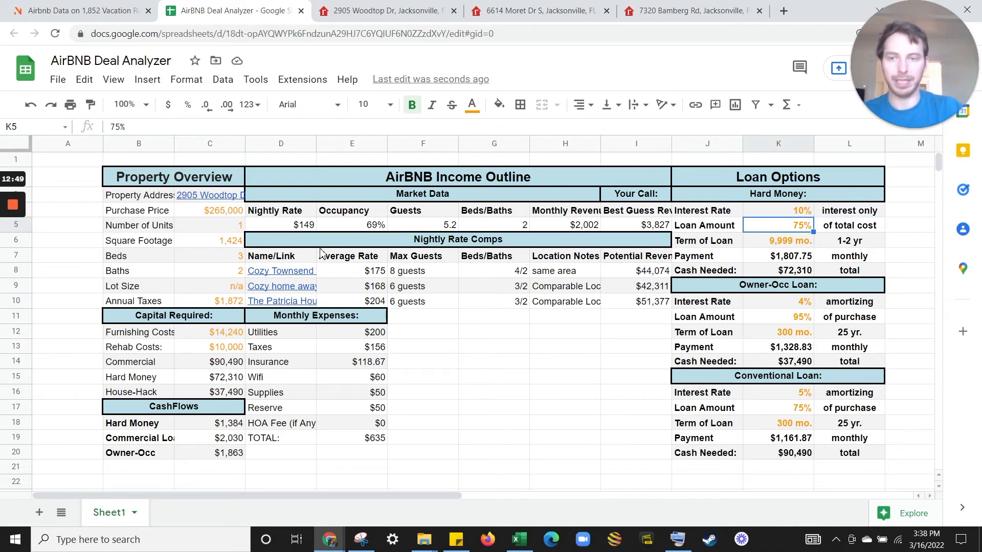
left_click(207, 221)
left_click(220, 333)
left_click(219, 351)
left_click(223, 333)
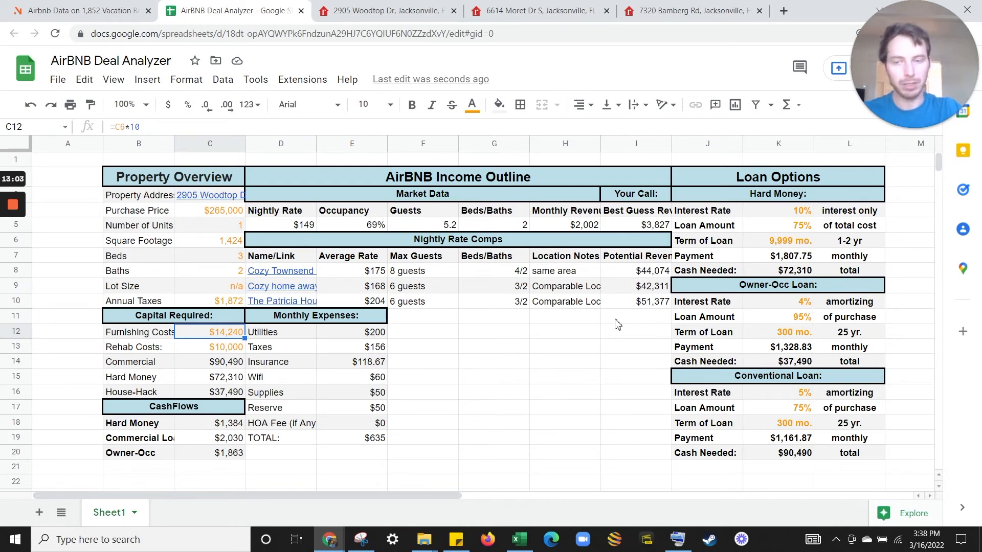
left_click_drag(781, 212, 782, 272)
left_click(795, 272)
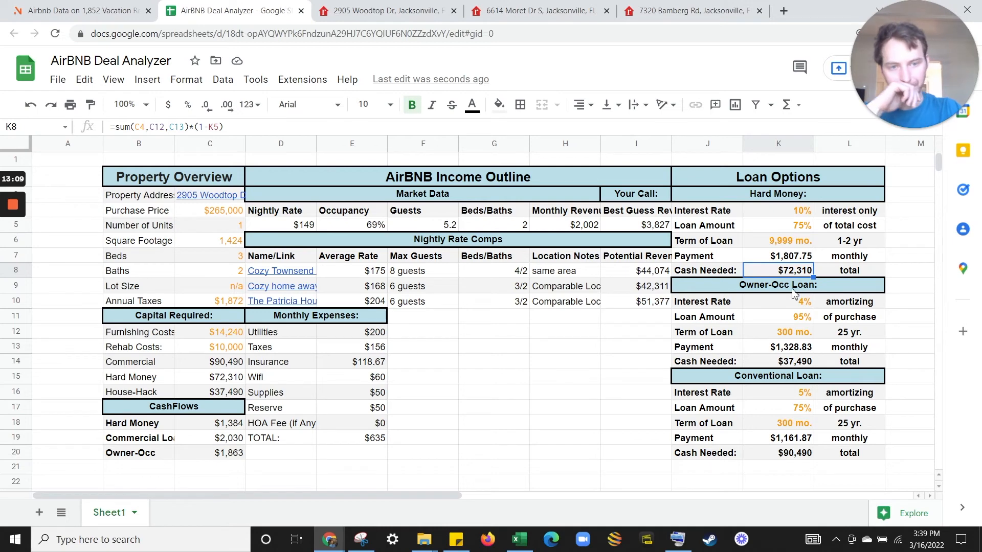
left_click(796, 289)
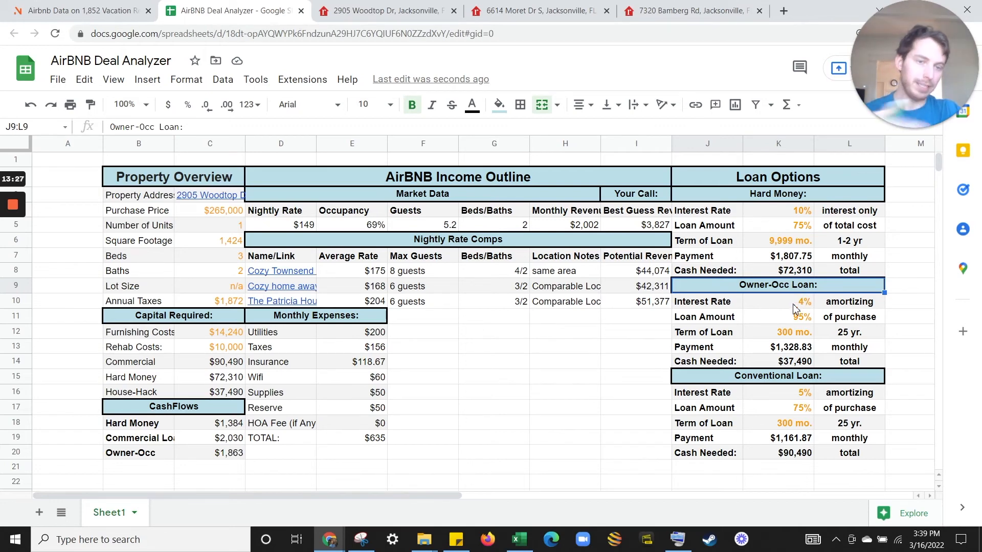
Change the owner-occupied loan term in K12 from 300 to 360 months, making payments $1,201.89.
left_click(797, 322)
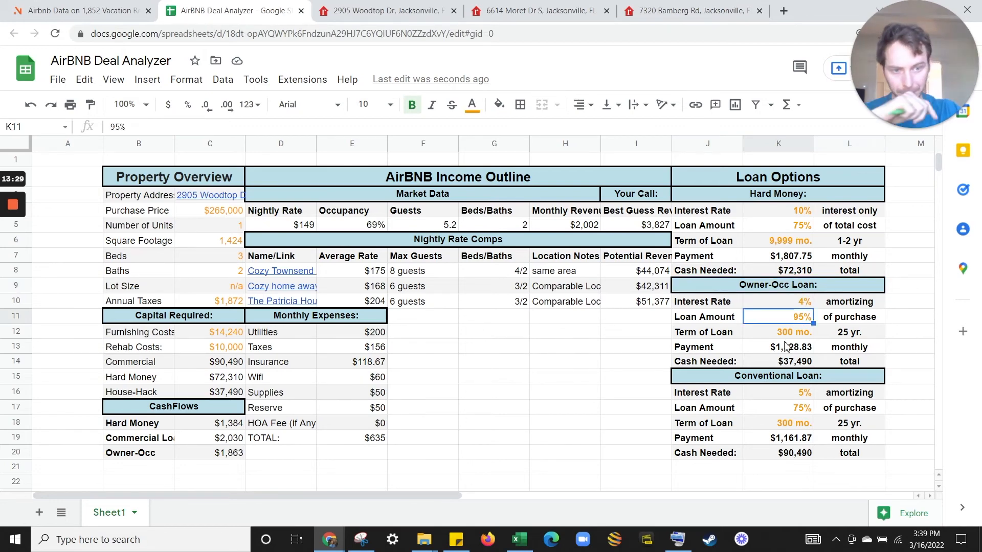
left_click(792, 345)
left_click(792, 336)
type("360")
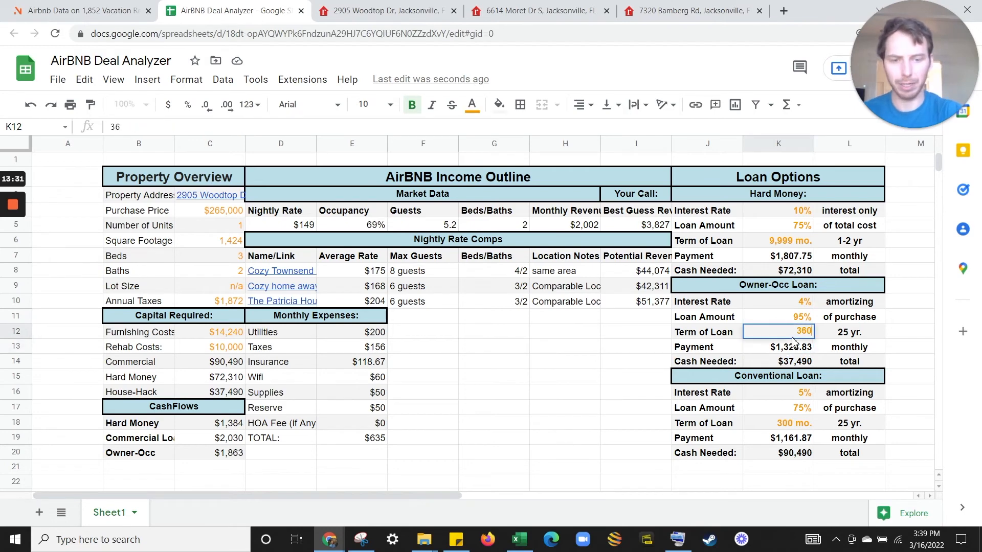
key("Return")
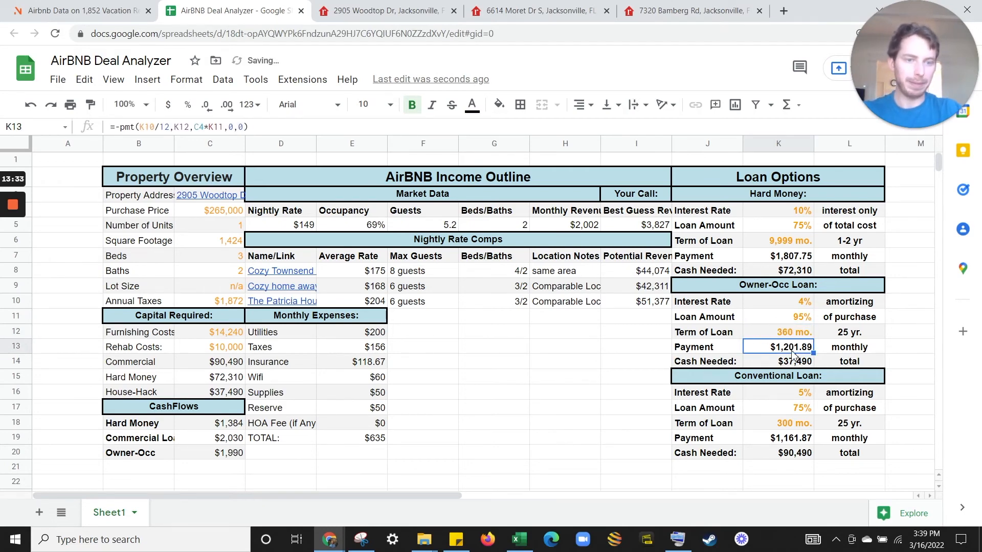
left_click(796, 366)
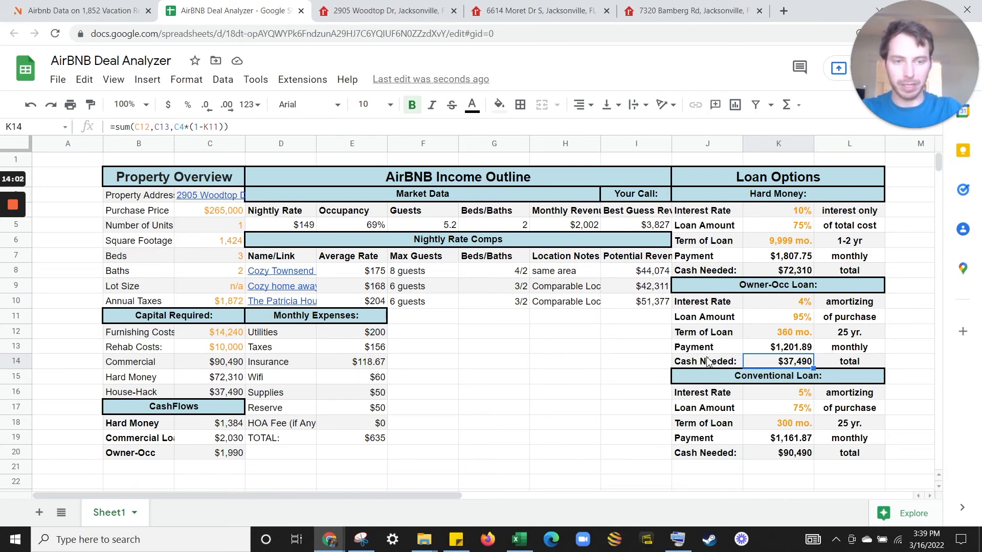
left_click_drag(716, 279, 733, 441)
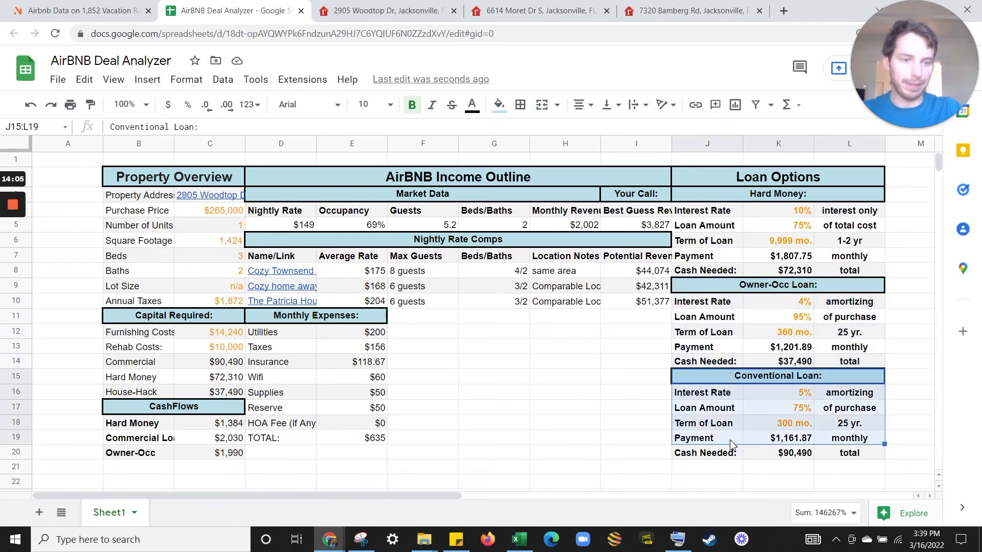
left_click(770, 410)
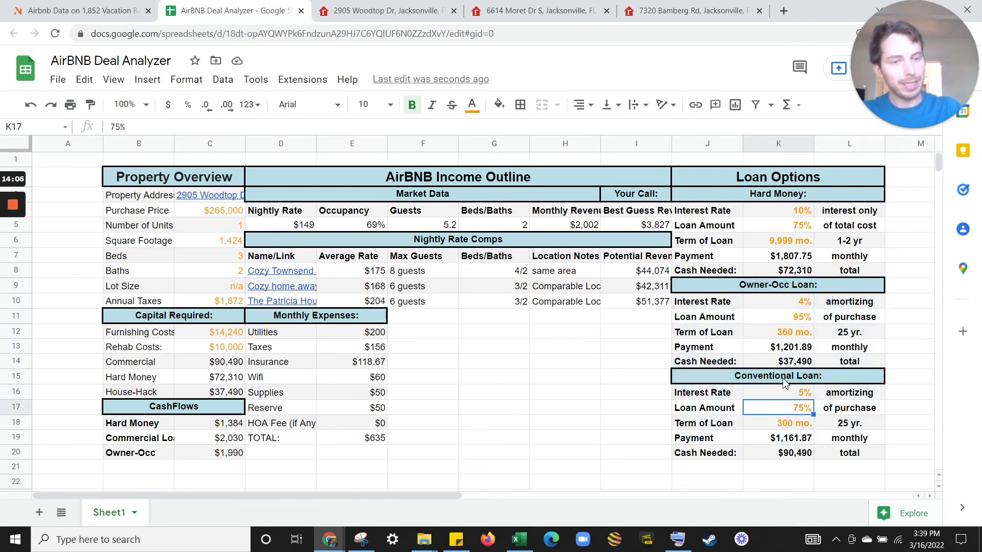
left_click(839, 407)
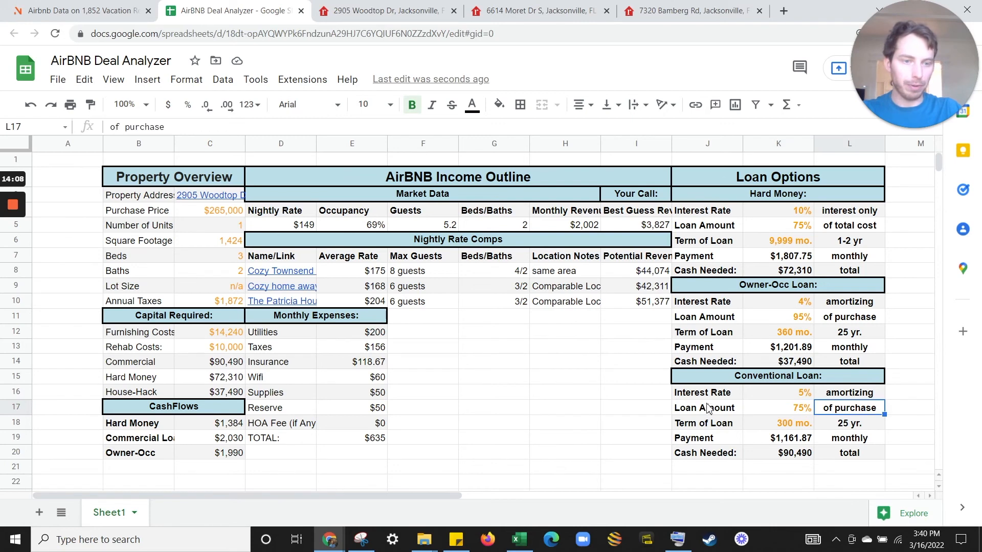
left_click(785, 455)
left_click(801, 272, "ctrl")
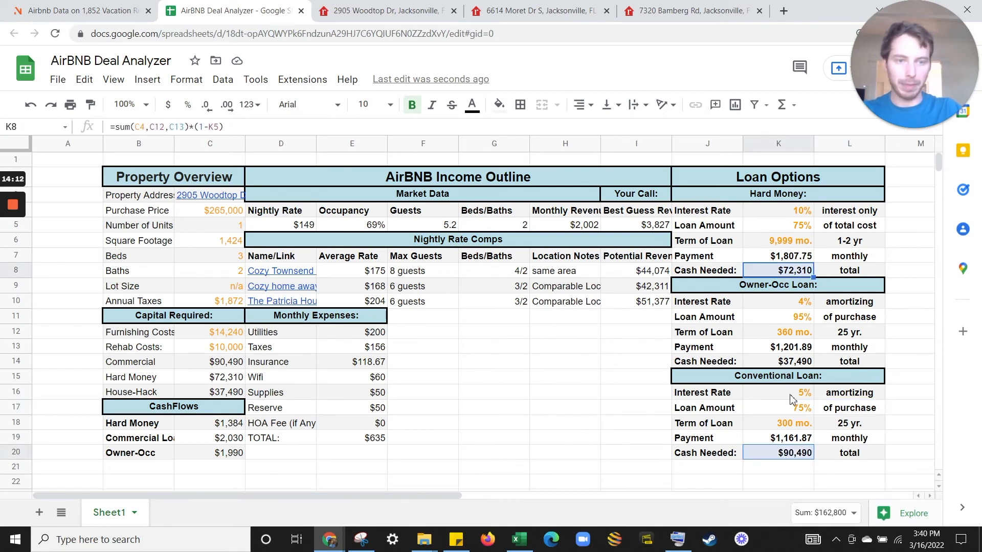
left_click(784, 364)
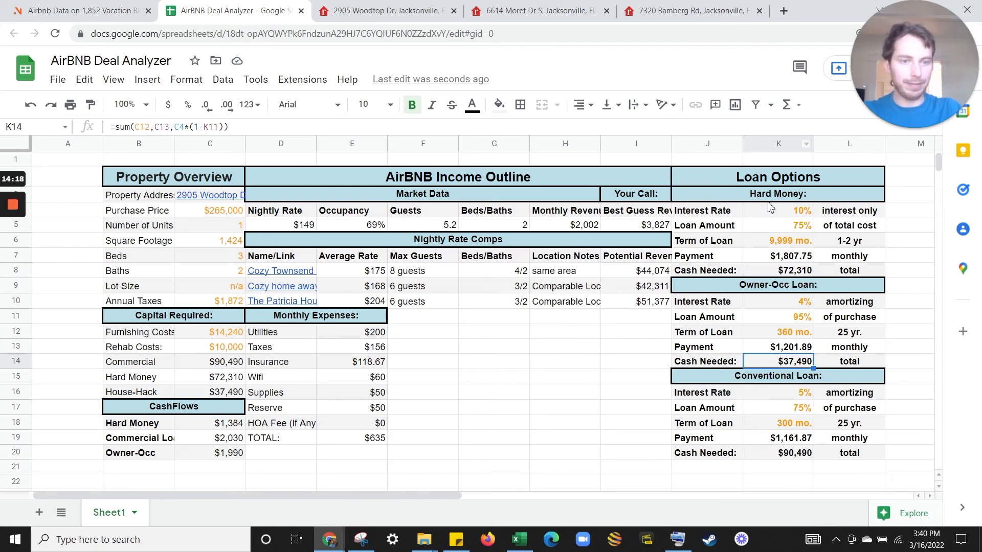
left_click(798, 256)
left_click(788, 347, "ctrl")
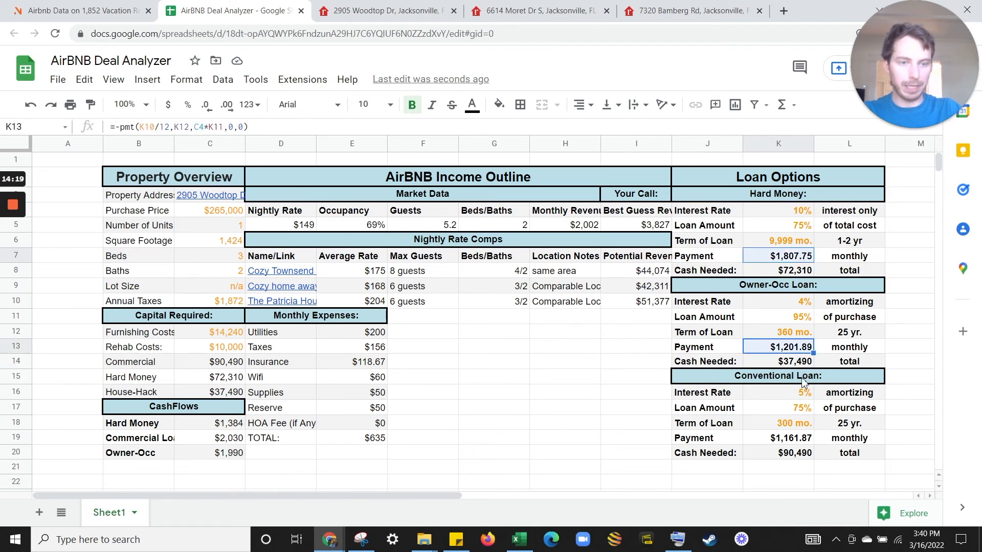
left_click(787, 438, "ctrl")
left_click_drag(210, 424, 213, 453)
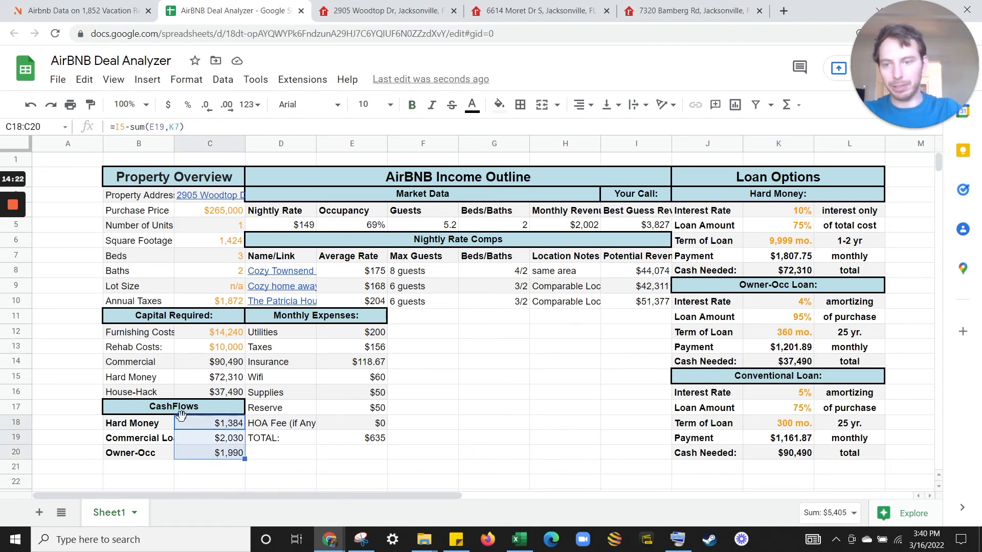
Overwrite I5 with 2,000 and check the cash flows: -$442, $203 and $163.
left_click(240, 427)
left_click(627, 225)
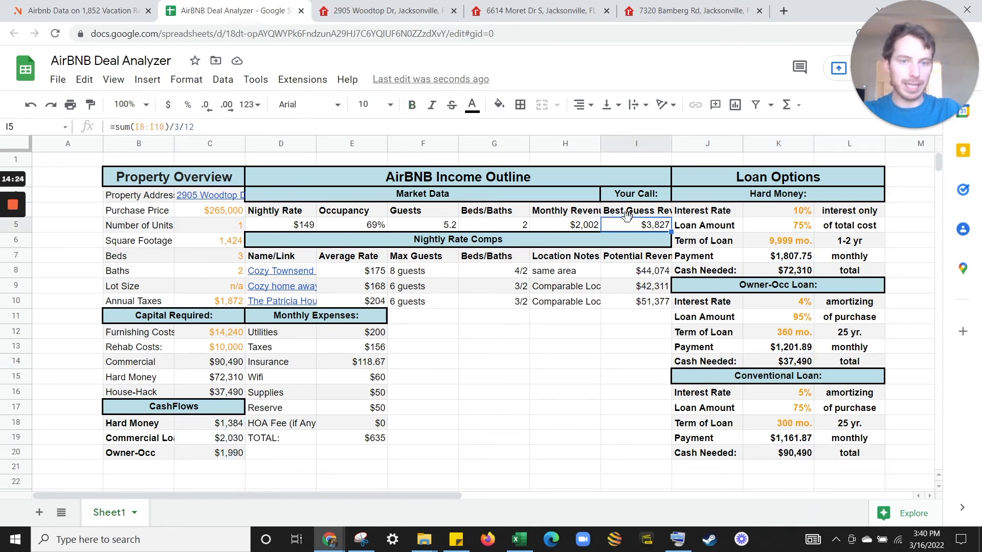
left_click(574, 226)
left_click(665, 227)
type("2,000")
key("Return")
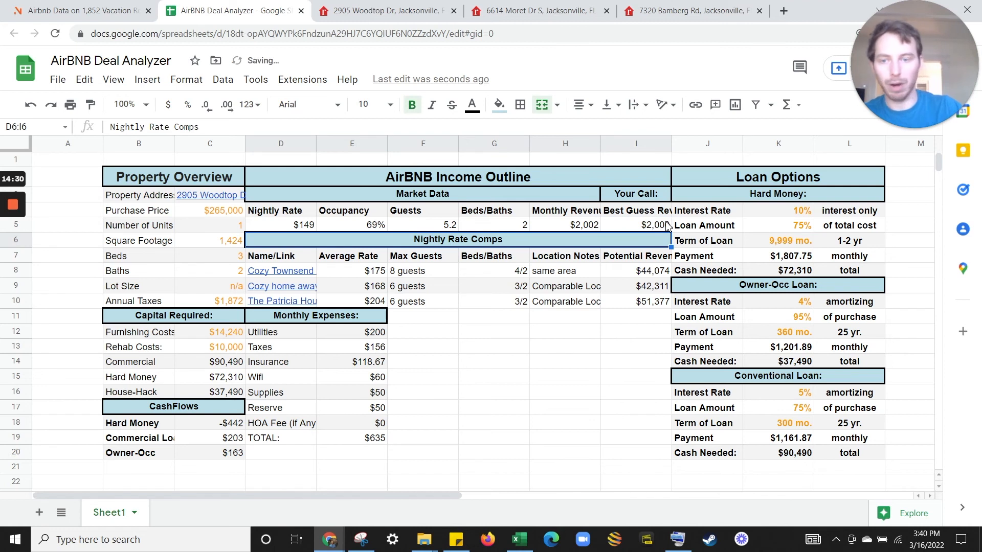
left_click(232, 440)
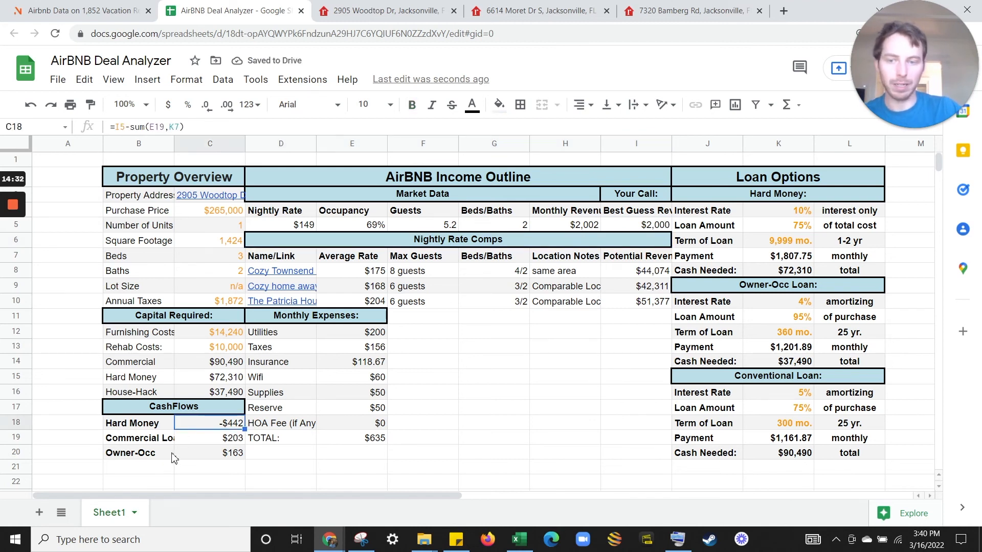
left_click(225, 460)
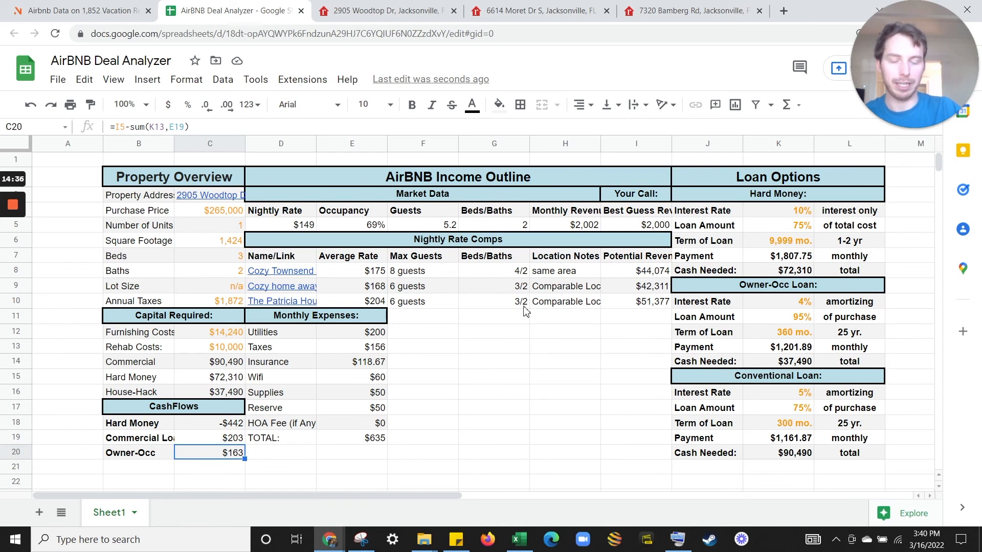
left_click(559, 229)
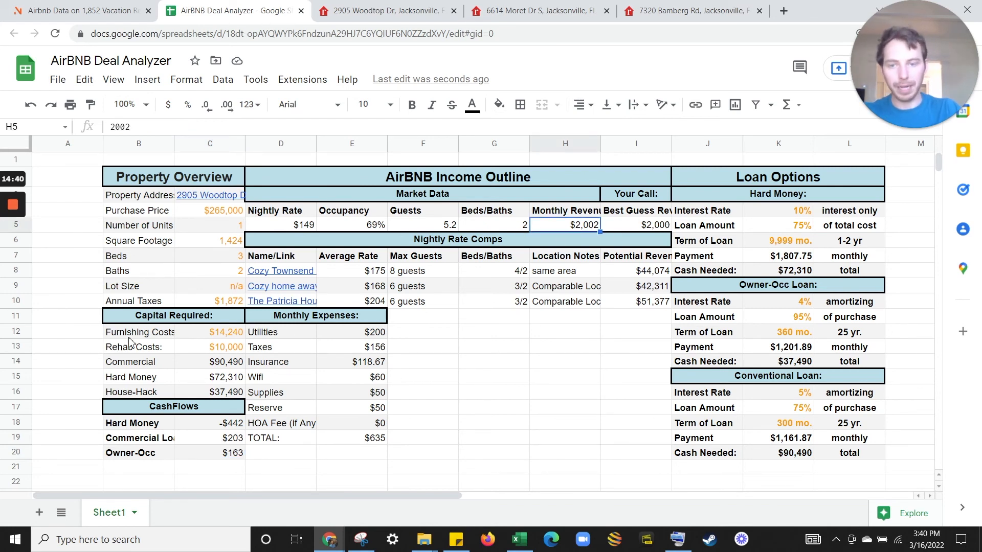
Link best-guess revenue in I5 to the $2,002 market monthly revenue with =H5.
left_click(634, 226)
left_click_drag(643, 279, 617, 310)
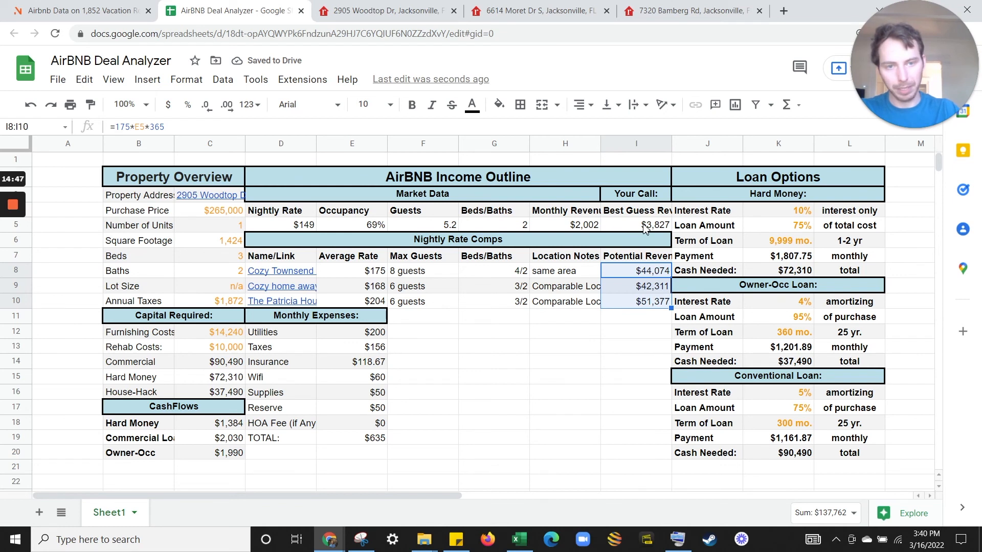
left_click(580, 228)
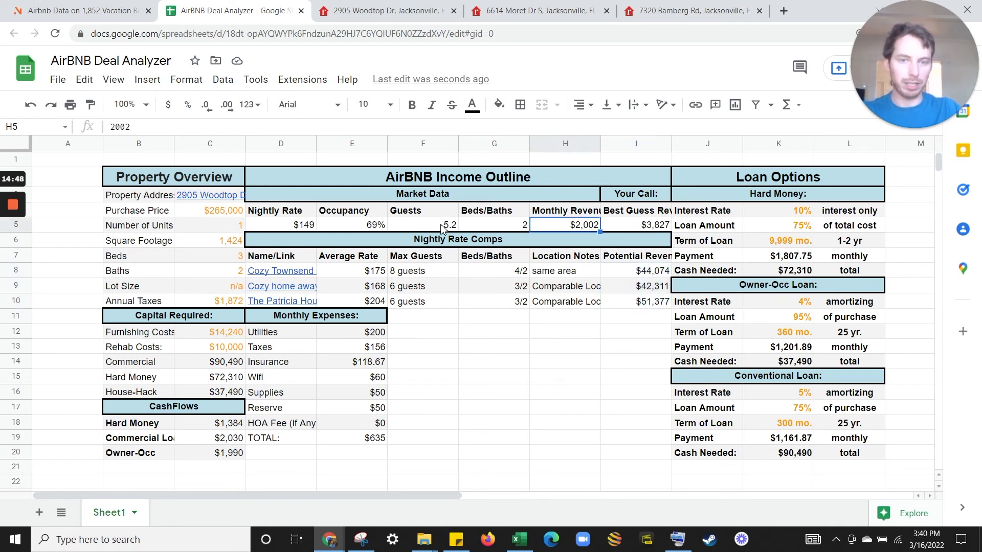
left_click(623, 230)
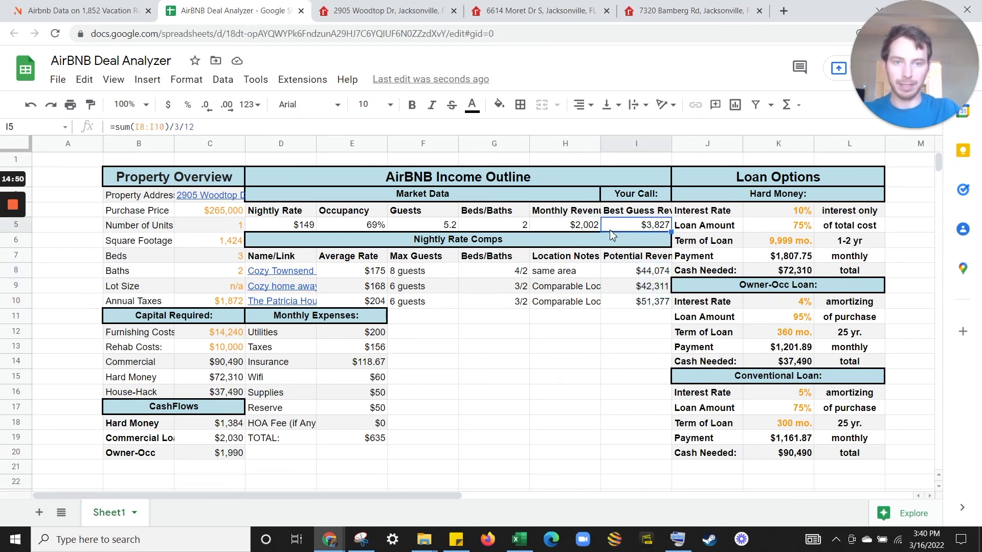
type("=")
left_click(580, 228)
key("Return")
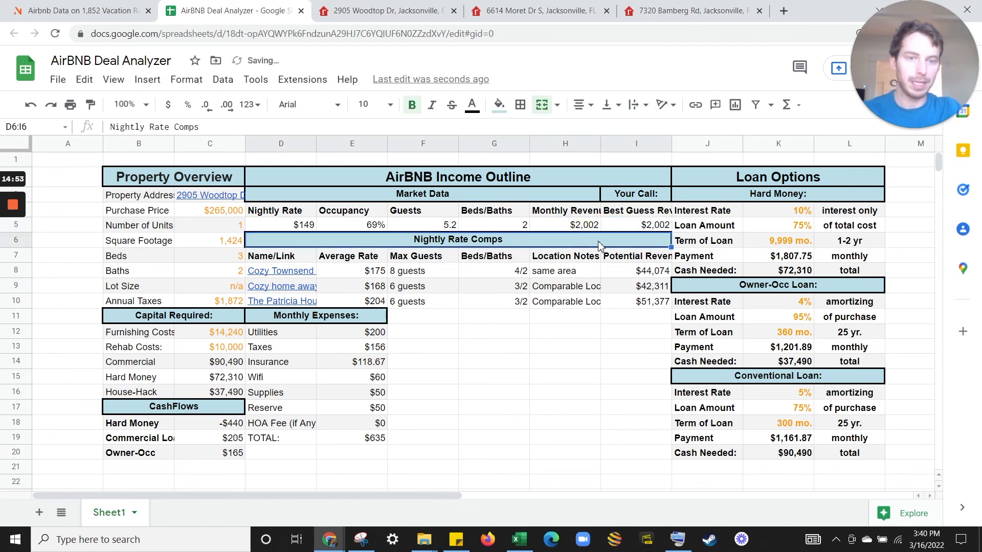
key("Up")
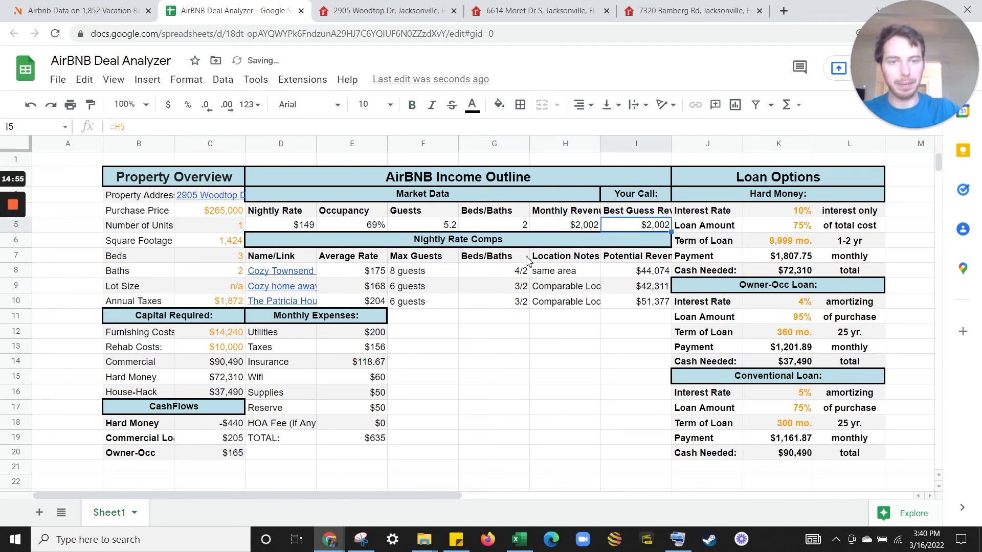
Review the updated cash flows (-$440, $205, $165) alongside the Conventional and Owner-Occ loan blocks.
left_click_drag(146, 430, 210, 432)
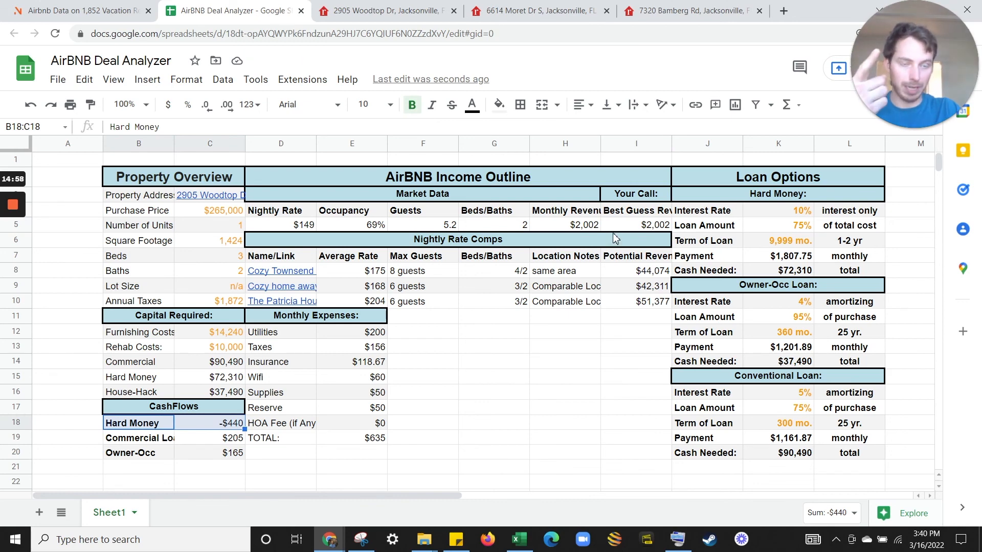
left_click(768, 260)
left_click(649, 228)
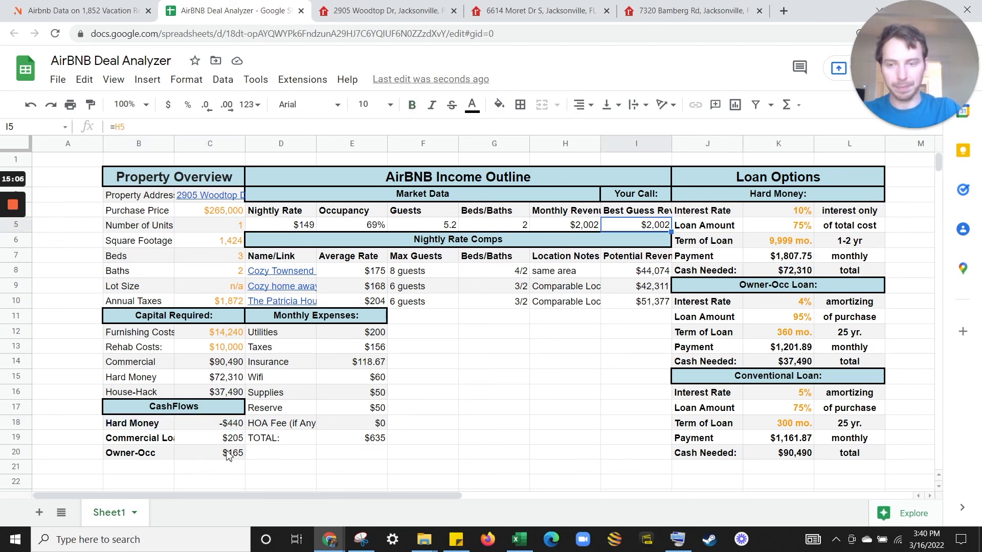
left_click_drag(164, 441, 230, 447)
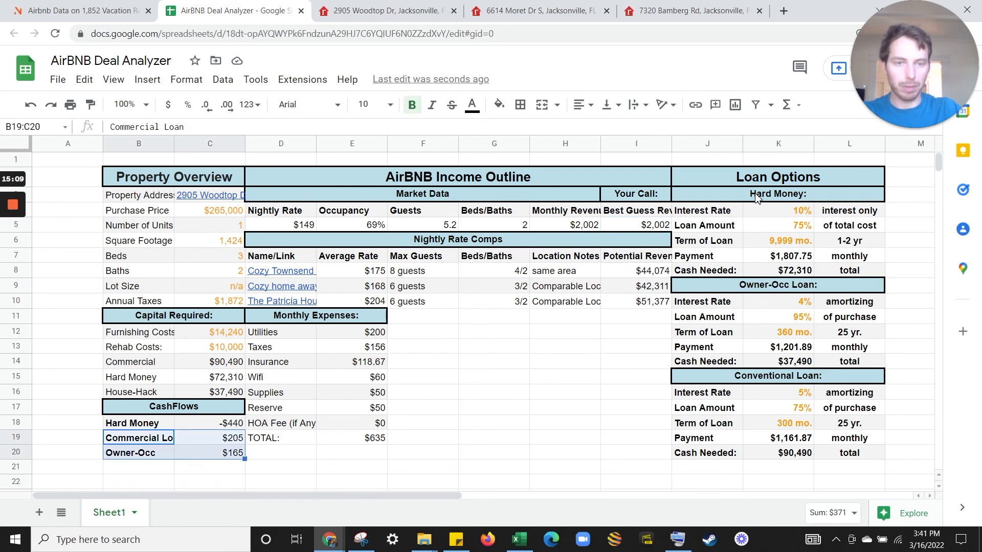
left_click(624, 231)
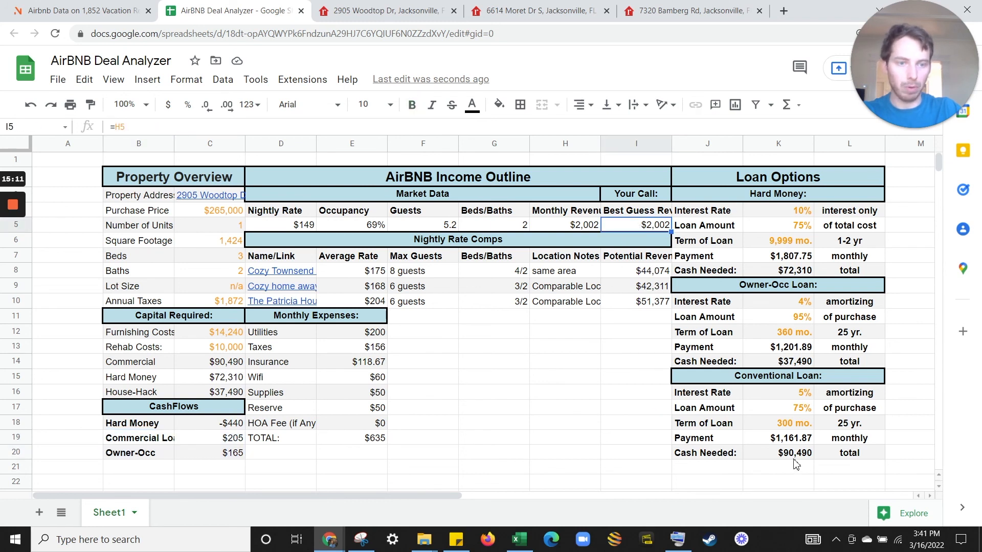
left_click_drag(774, 455, 762, 378)
left_click_drag(800, 290, 787, 364)
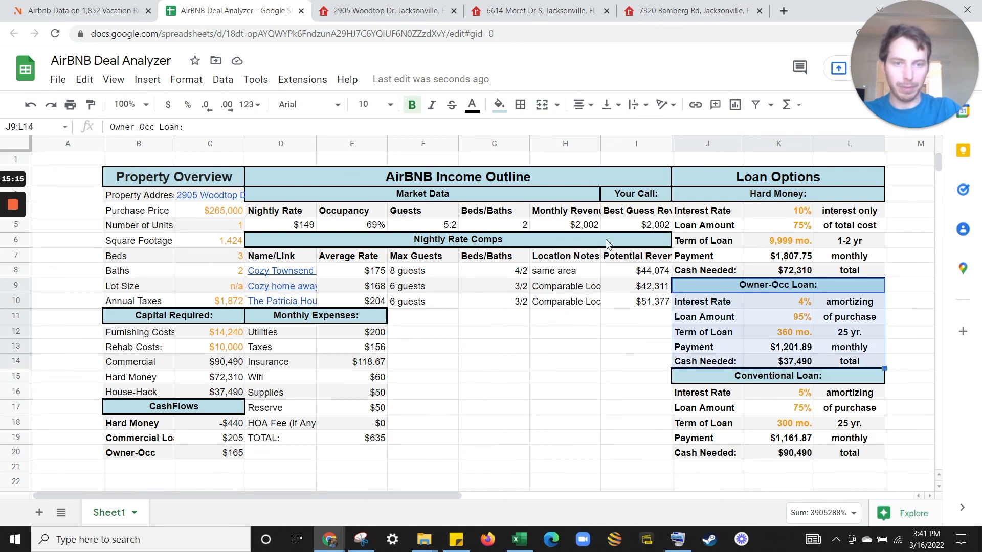
left_click(634, 227)
left_click_drag(205, 439, 209, 453)
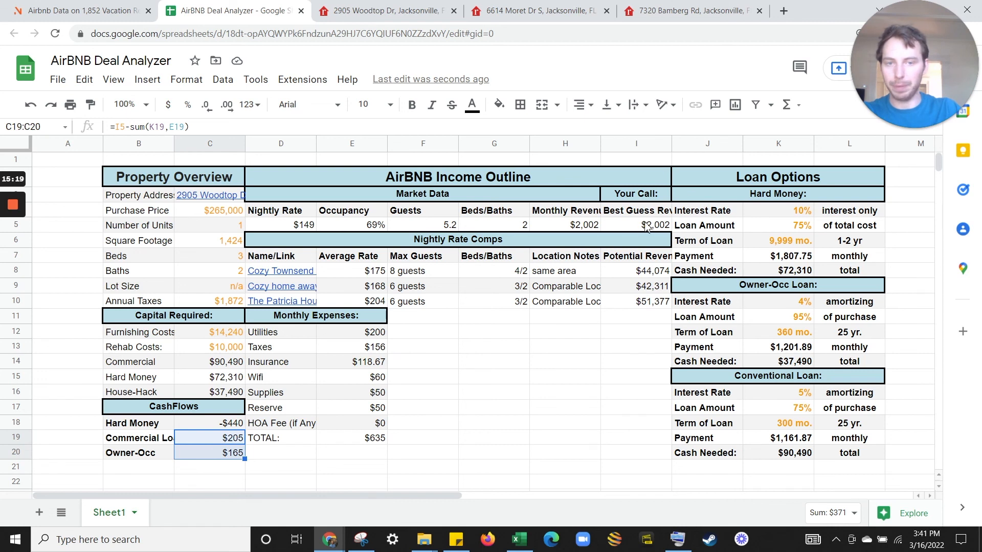